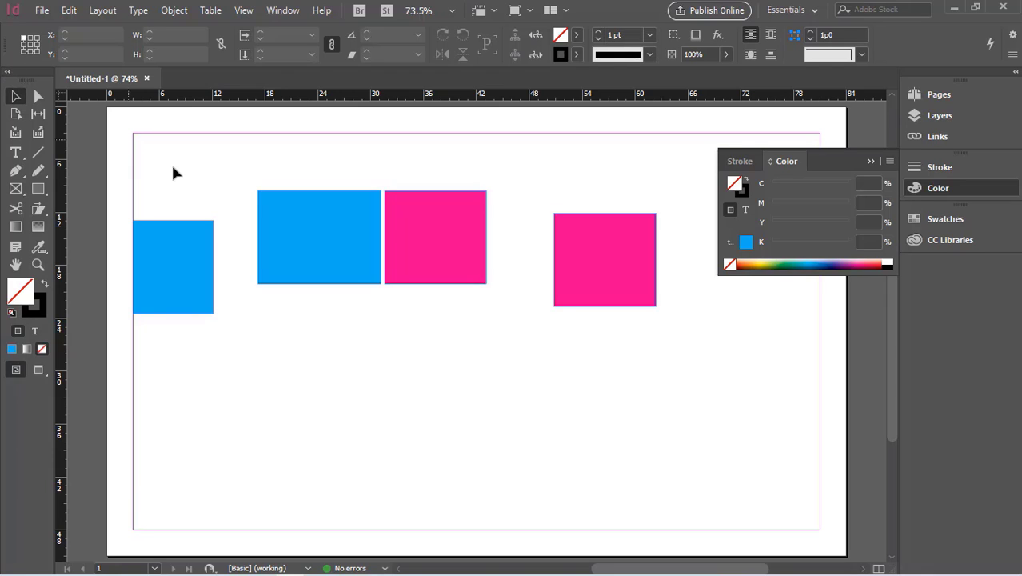
Step: Delete all four blue and pink rectangles from the page
key("ctrl+minus")
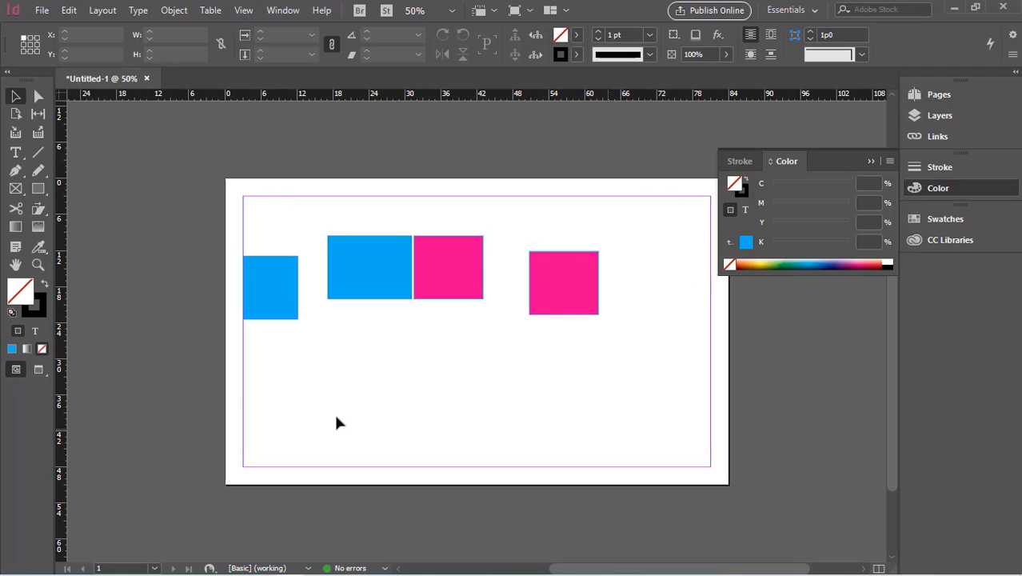
left_click_drag(628, 222, 268, 337)
key("Delete")
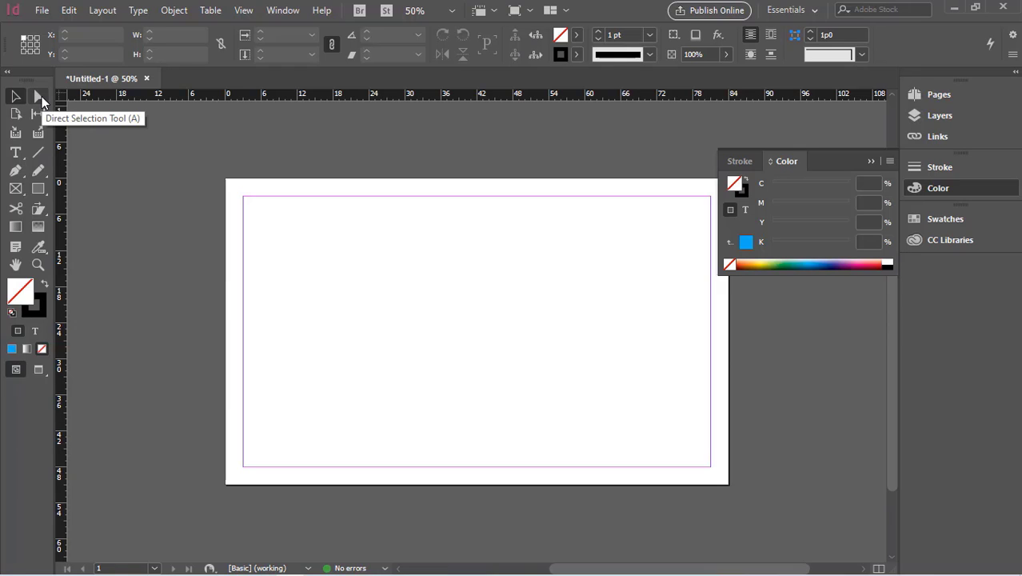
Step: Draw a rectangle about 22p10 wide and 15p3 high in the upper middle of the page with the Rectangle Tool
left_click(38, 189)
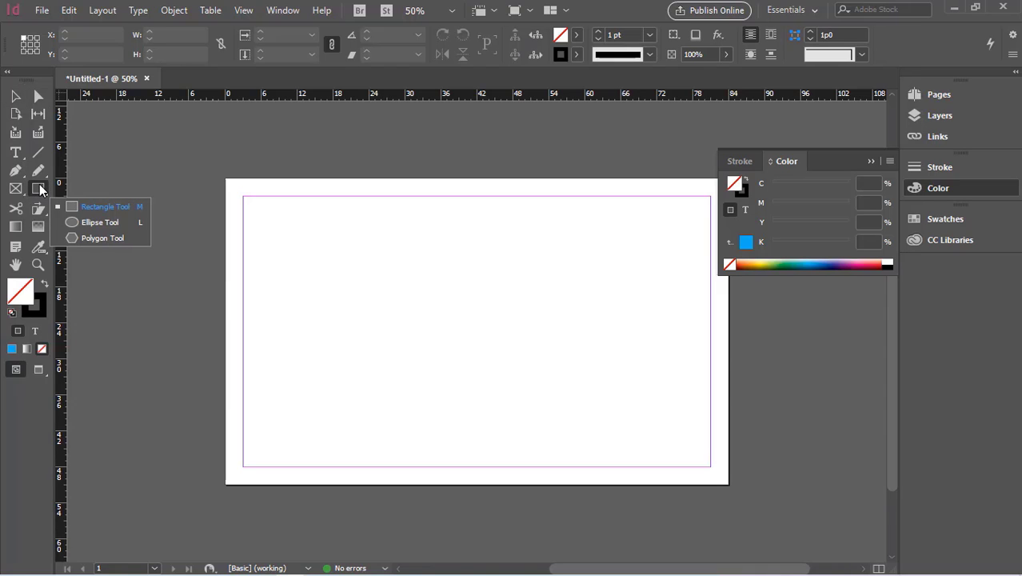
left_click(94, 208)
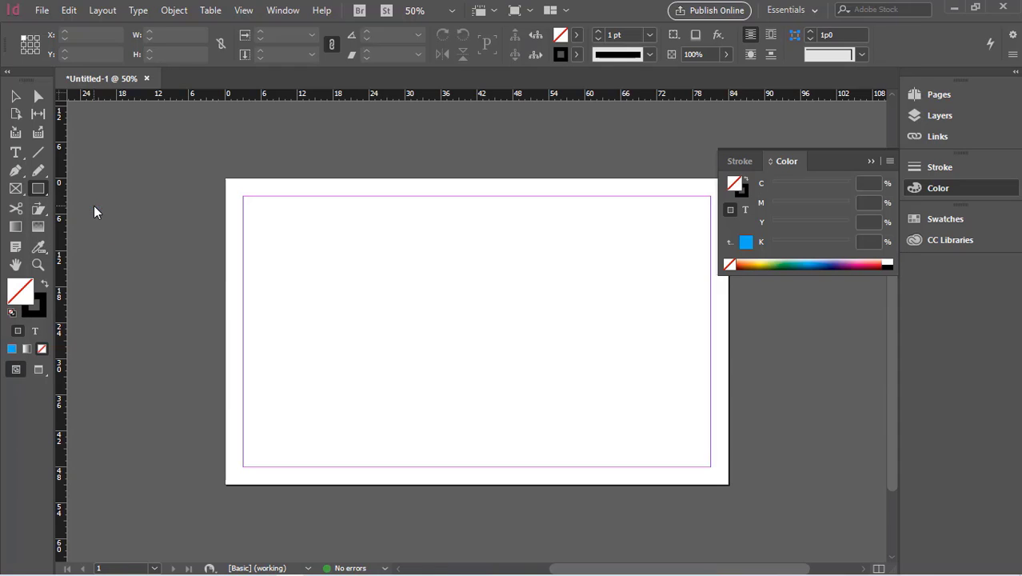
left_click(40, 189)
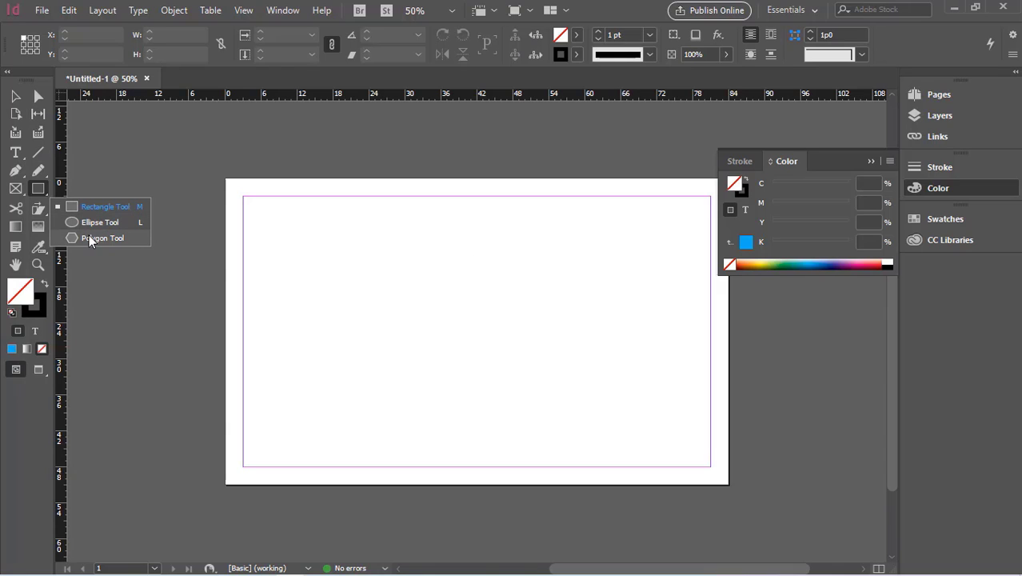
left_click(97, 207)
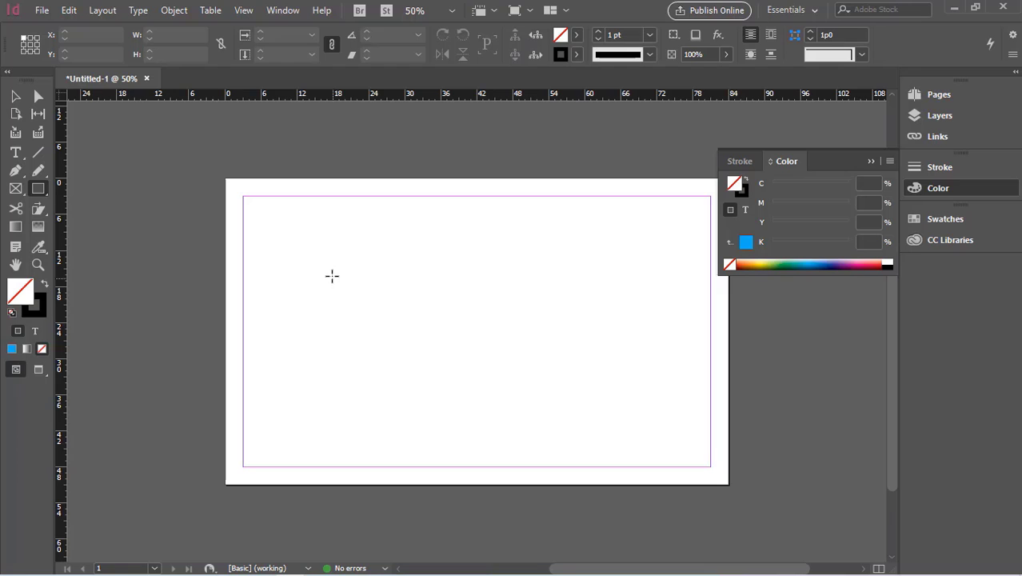
left_click_drag(351, 254, 489, 345)
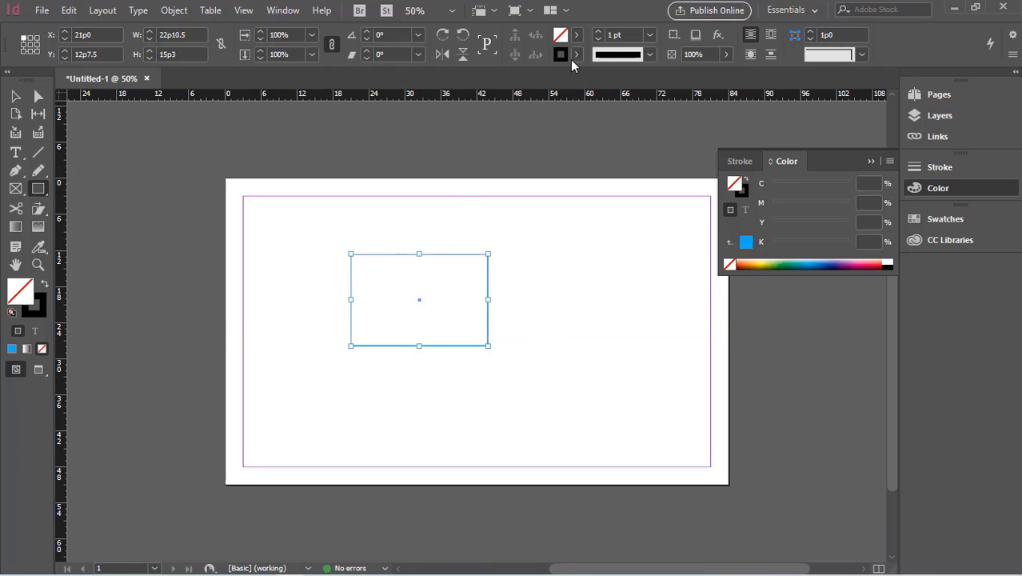
Step: Try several fill swatches on the rectangle, including cyan, magenta and green, finishing with yellow C=0 M=0 Y=100 K=0
left_click(577, 36)
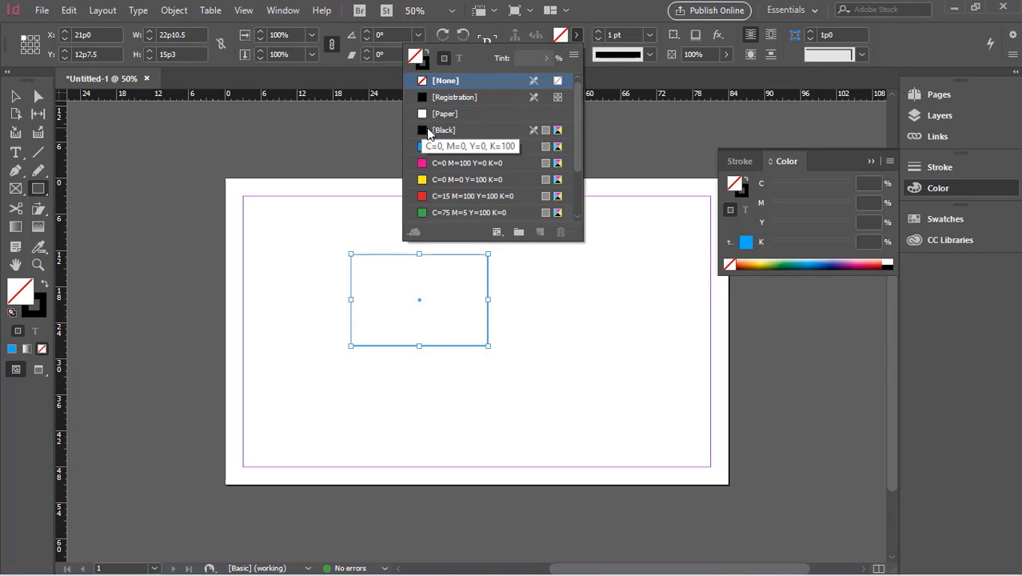
left_click(428, 150)
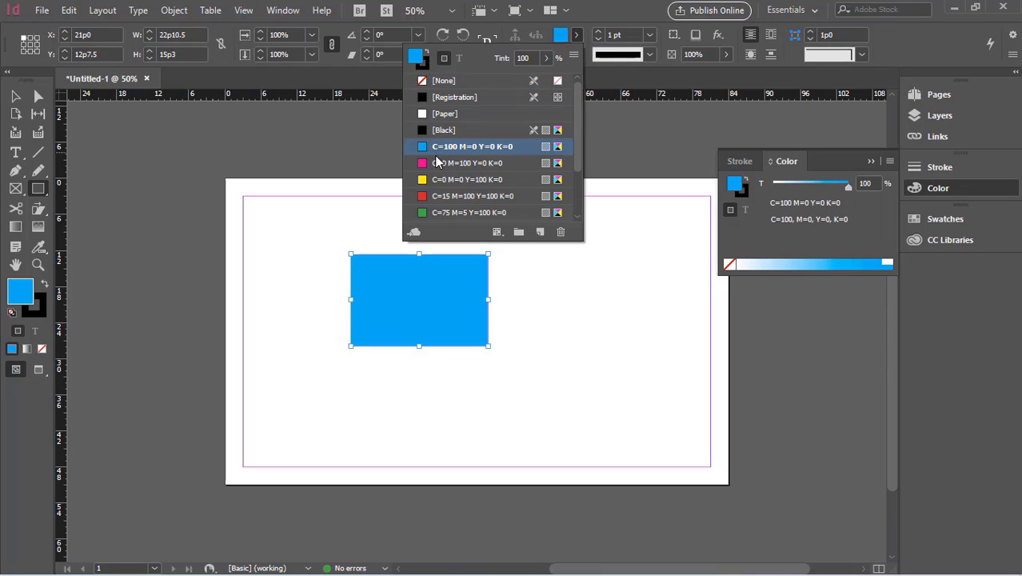
left_click(437, 165)
left_click(438, 146)
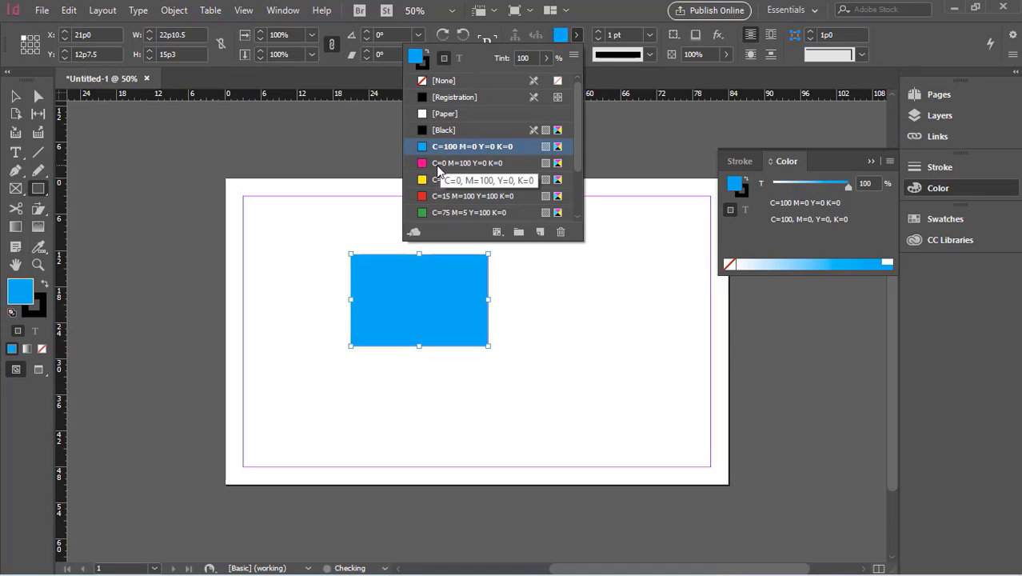
left_click(436, 164)
left_click(436, 178)
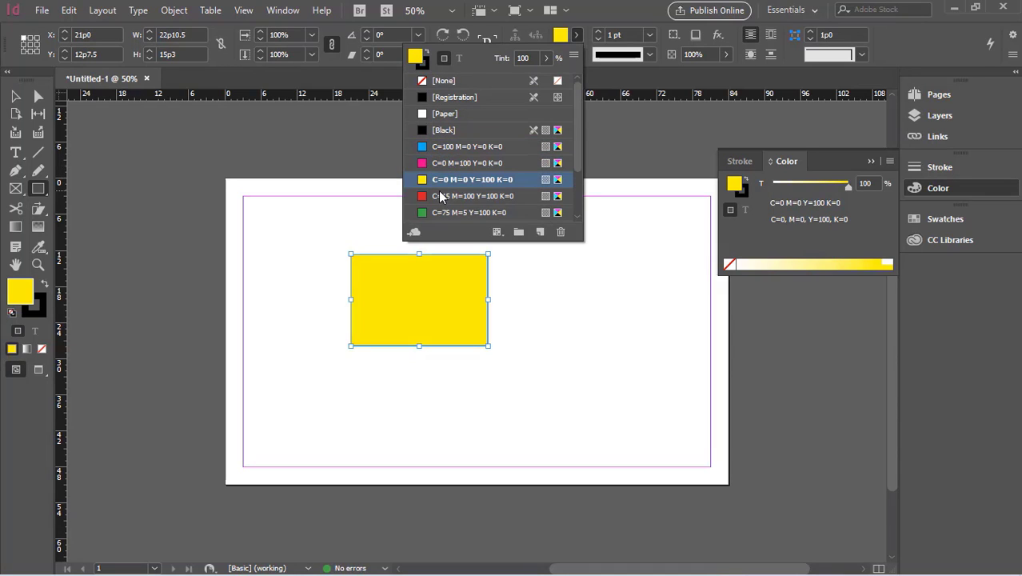
left_click(442, 196)
scroll(443, 182, "down", 1)
left_click(443, 166)
left_click(444, 152)
scroll(444, 148, "down", 2)
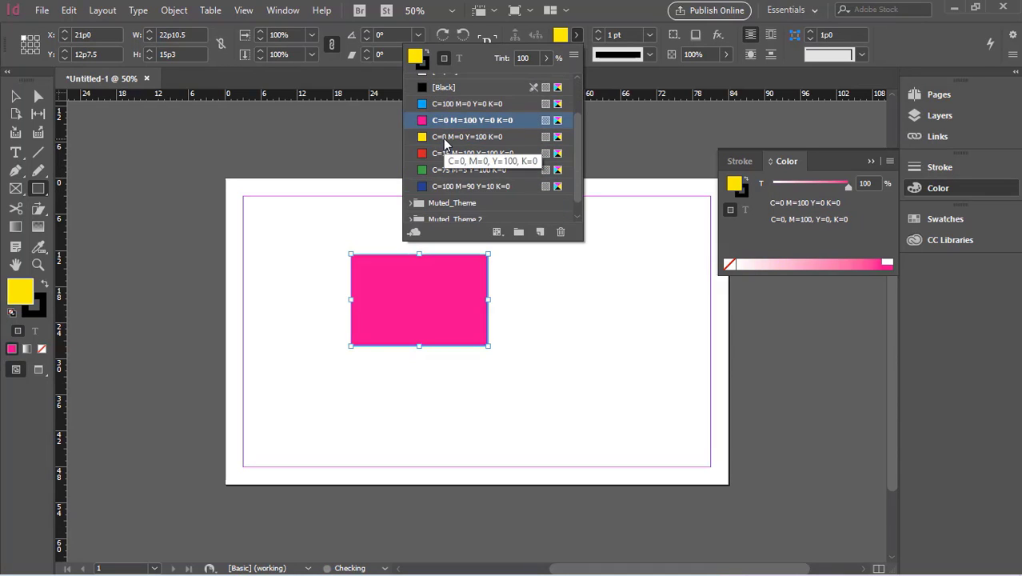
left_click(445, 104)
scroll(436, 177, "down", 1)
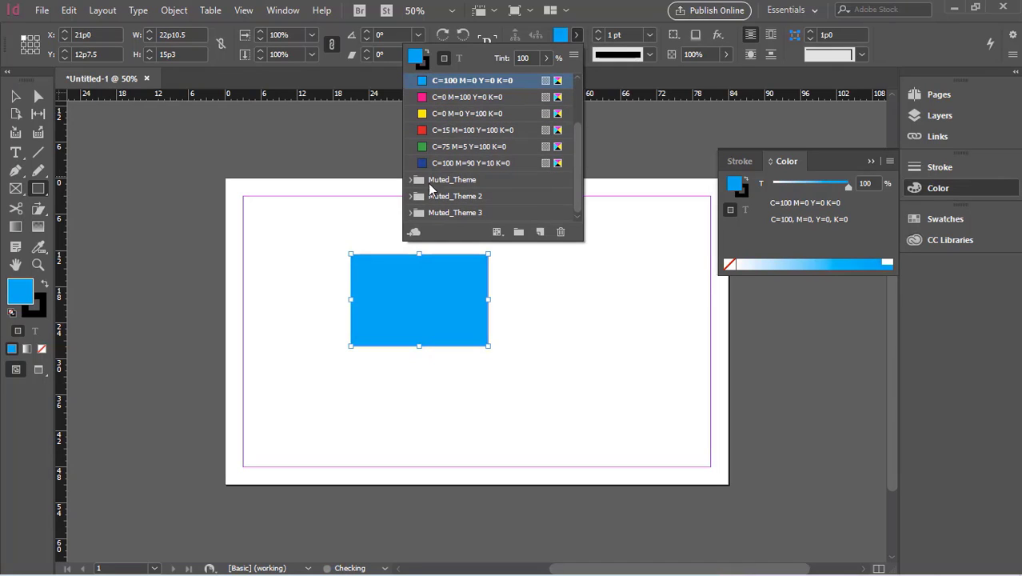
left_click(452, 149)
left_click(454, 113)
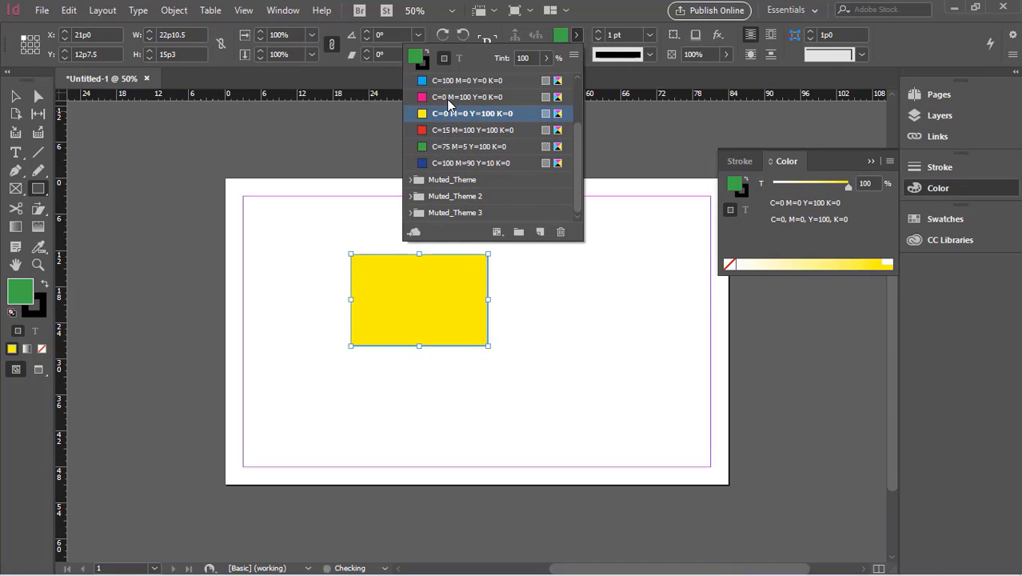
left_click(448, 97)
left_click(446, 82)
scroll(446, 104, "up", 3)
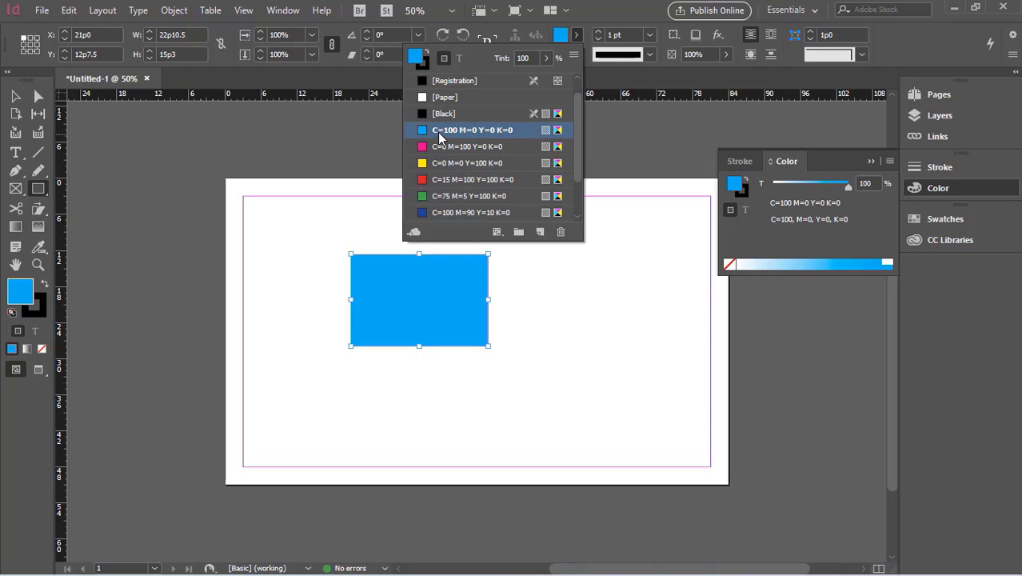
left_click(446, 149)
left_click(444, 164)
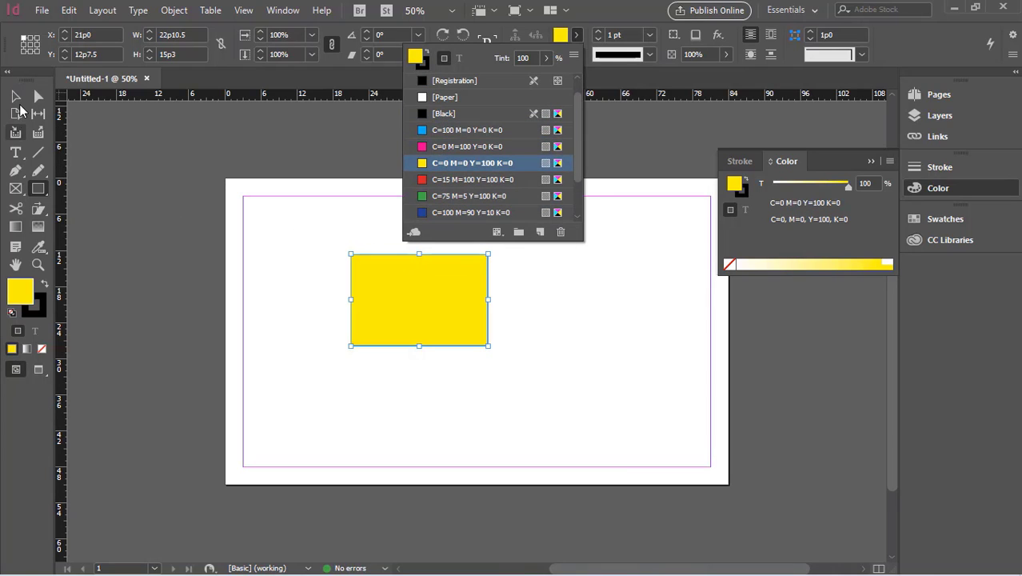
Step: Move the yellow rectangle down and to the left, to about X 16p4.5, Y 17p10.5
left_click(15, 96)
left_click(279, 230)
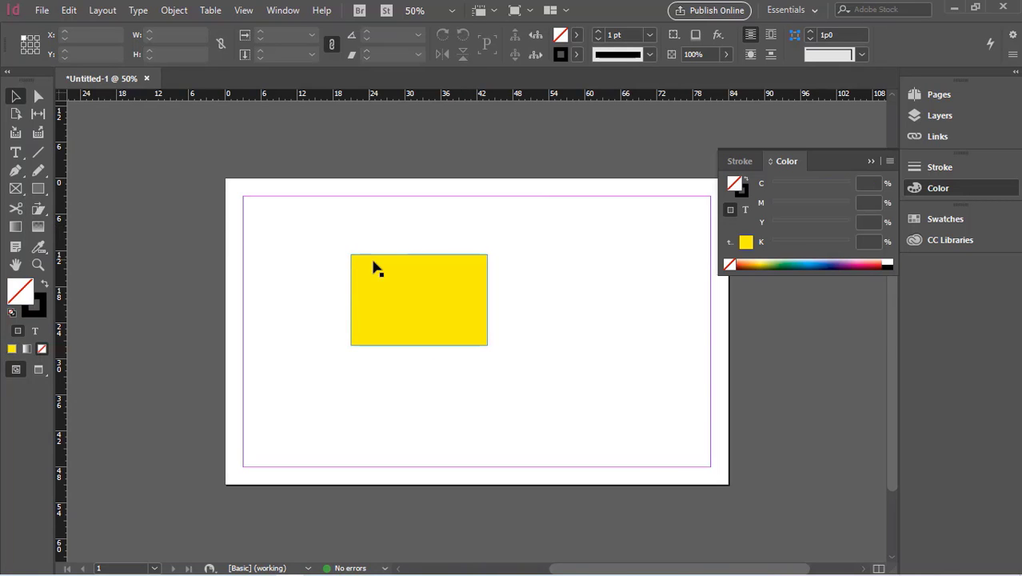
left_click_drag(376, 271, 345, 300)
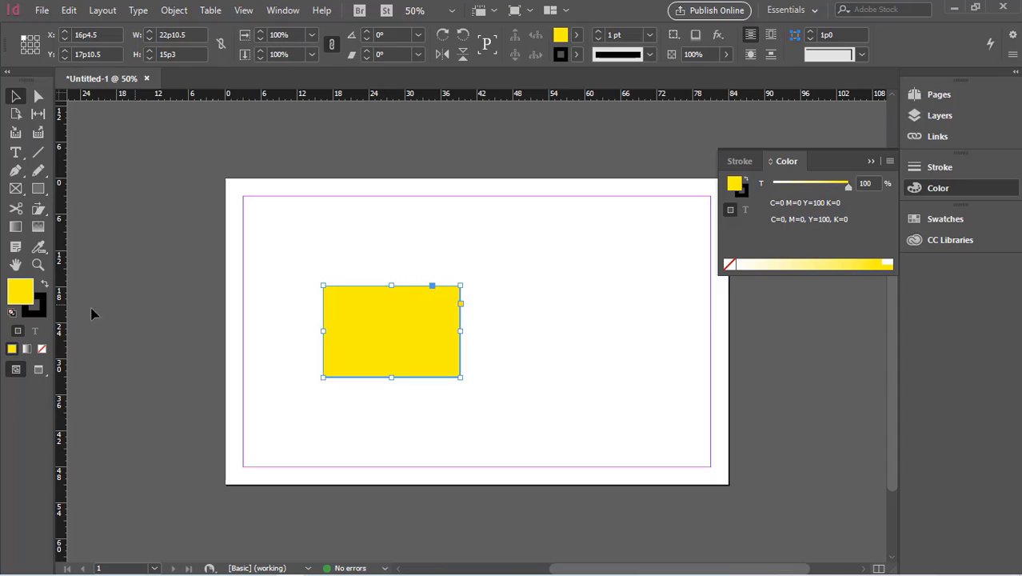
Step: Set the yellow rectangle's stroke weight to 4 pt and deselect it
left_click(40, 302)
left_click(468, 315)
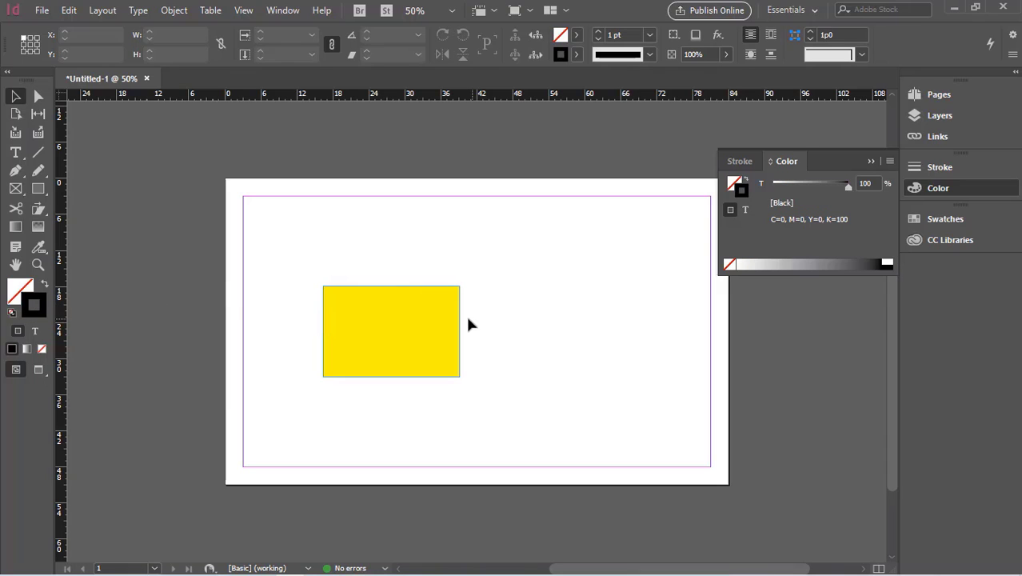
left_click(458, 315)
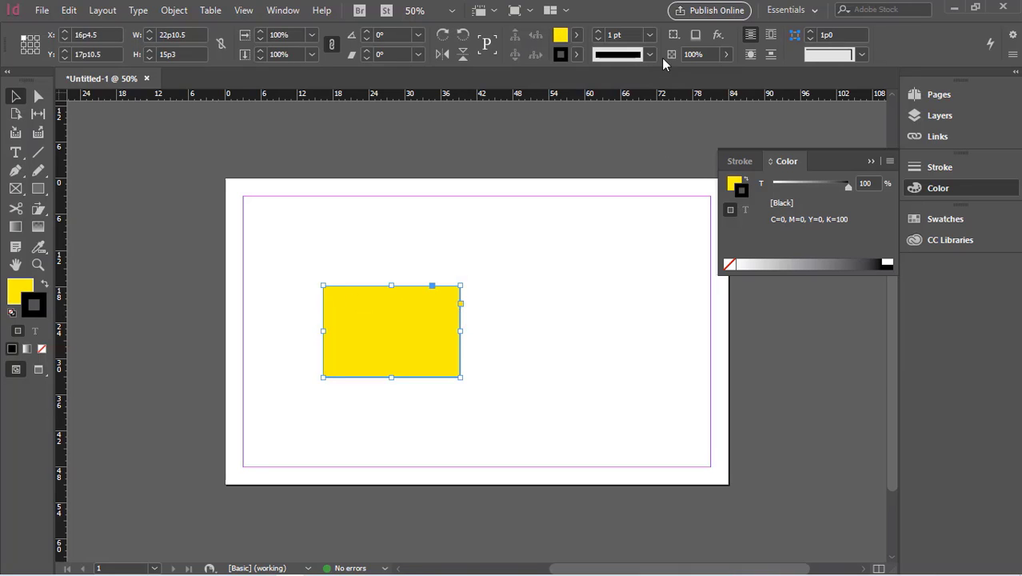
left_click(649, 34)
left_click(629, 160)
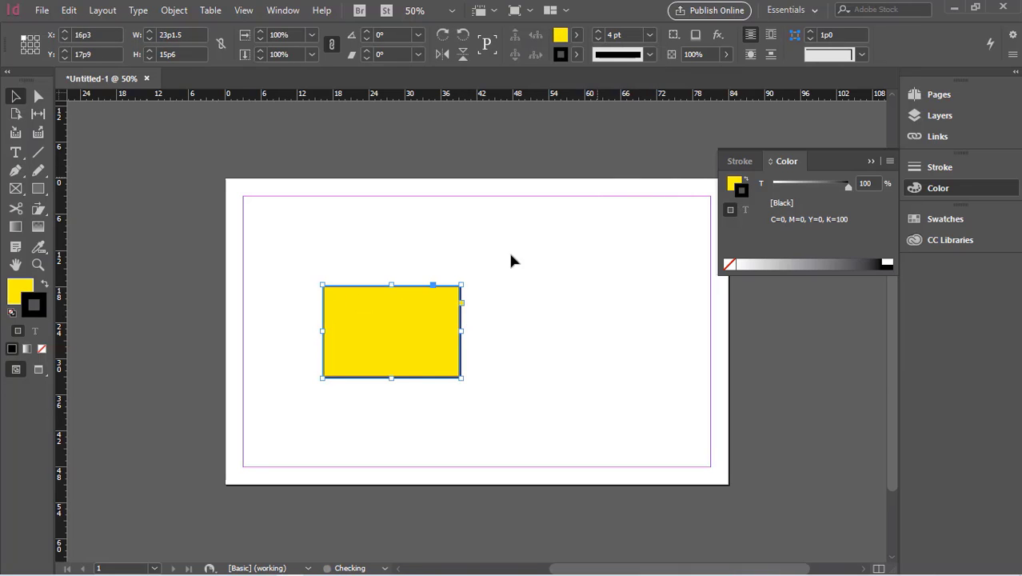
left_click(471, 384)
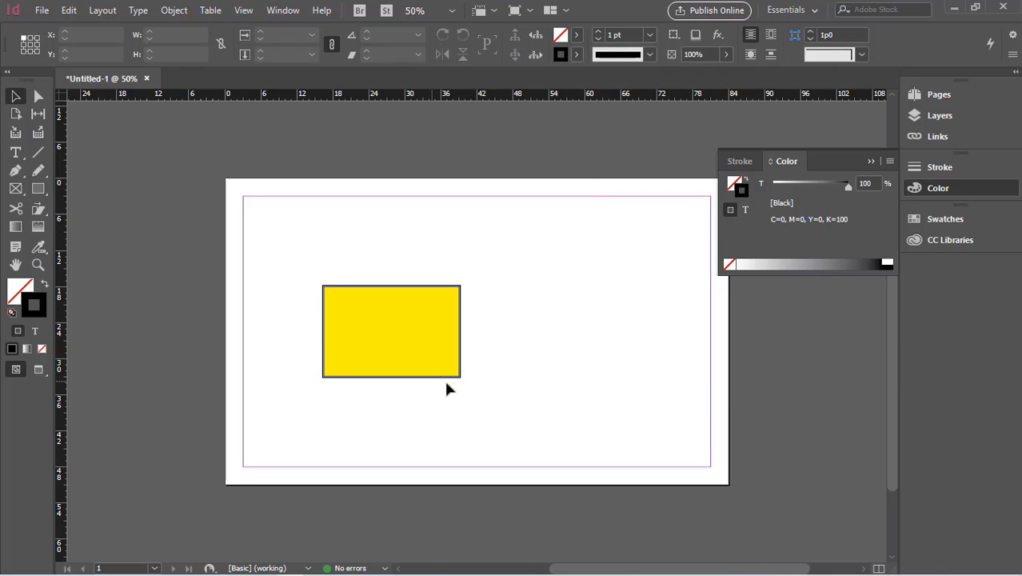
Step: Apply the Thick - Thin stroke type to the yellow rectangle
left_click(458, 376)
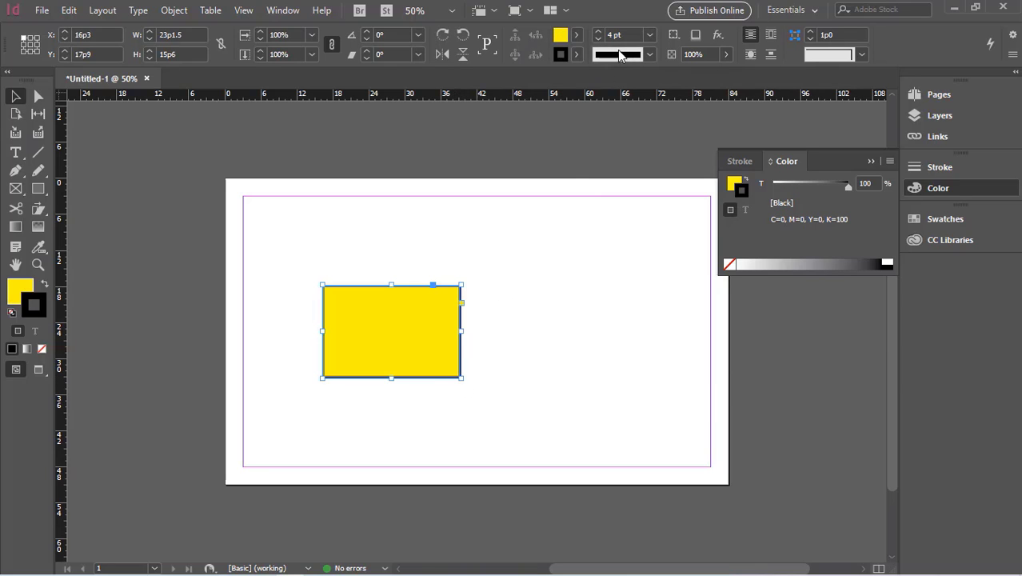
left_click(649, 55)
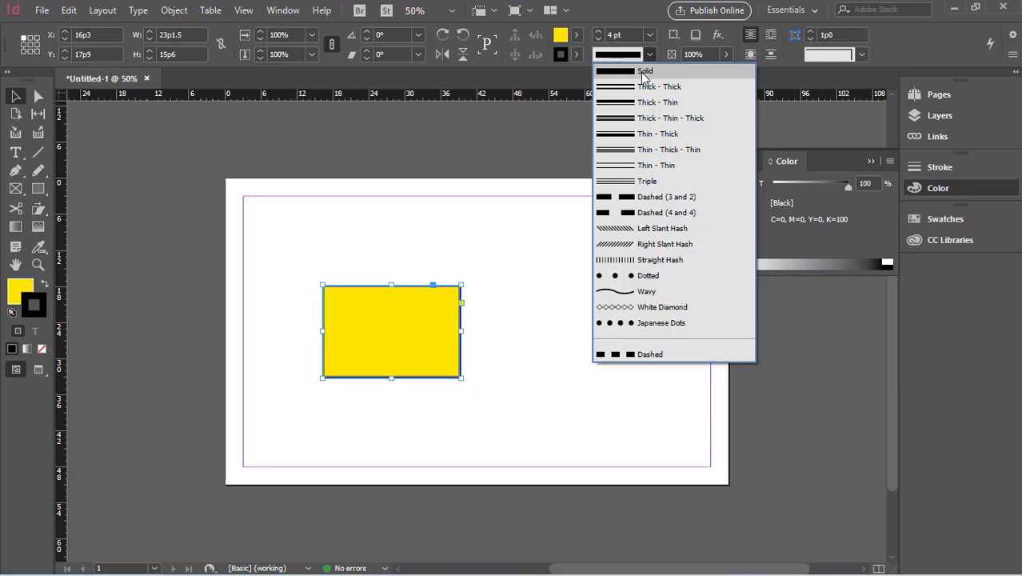
left_click(638, 104)
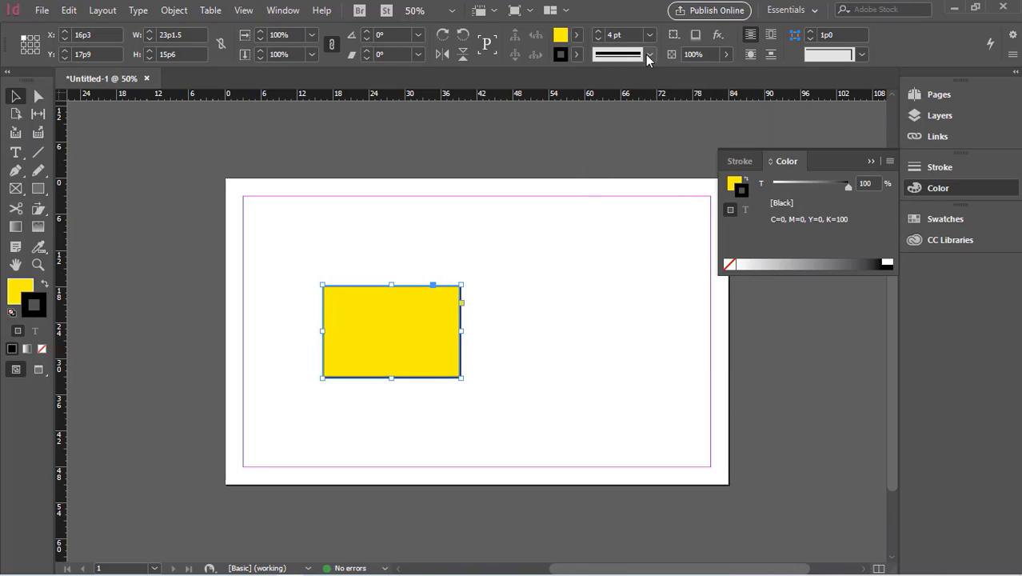
Step: Color the rectangle's stroke red with the C=15 M=100 Y=100 K=0 swatch and deselect it
left_click(575, 53)
left_click(444, 199)
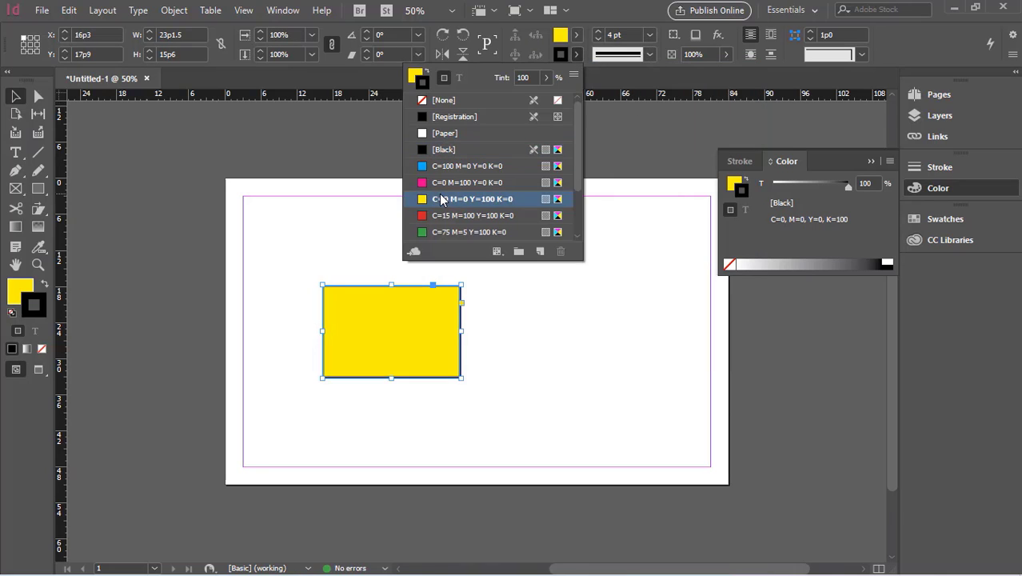
left_click(438, 214)
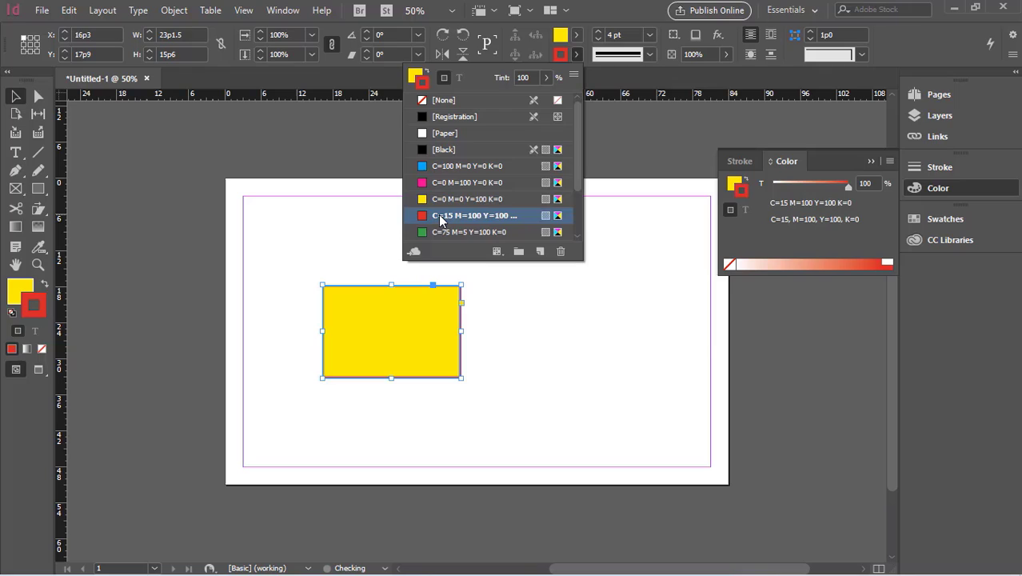
left_click(352, 234)
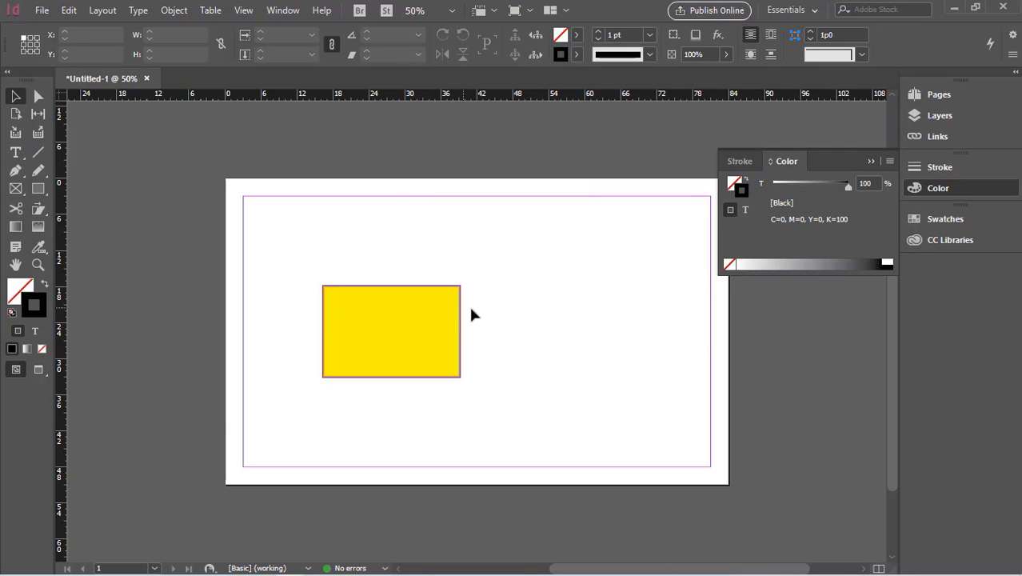
Step: Try the Triple and Left Slant Hash stroke types on the rectangle's red outline
key("ctrl+=")
key("ctrl+=")
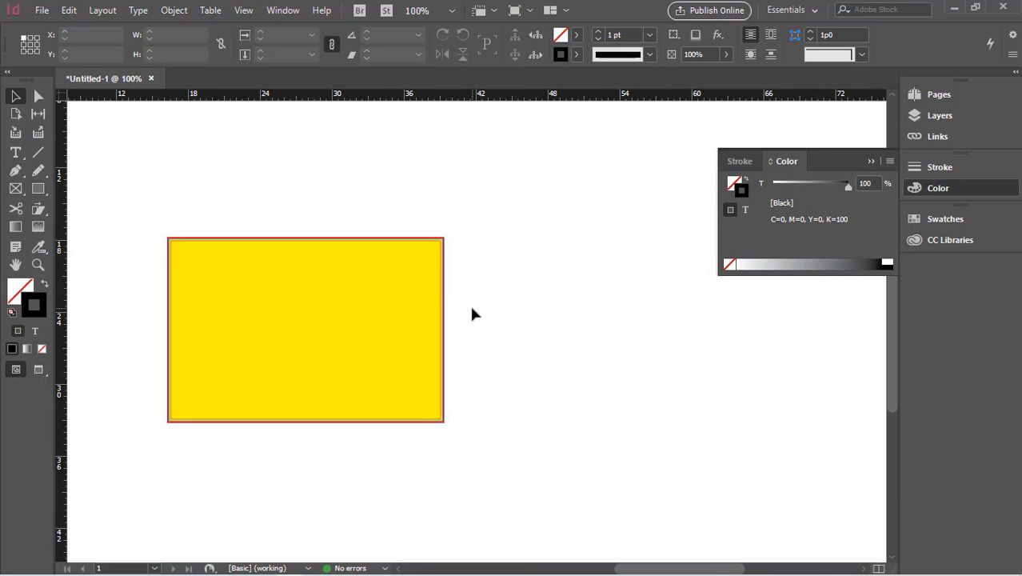
left_click(443, 244)
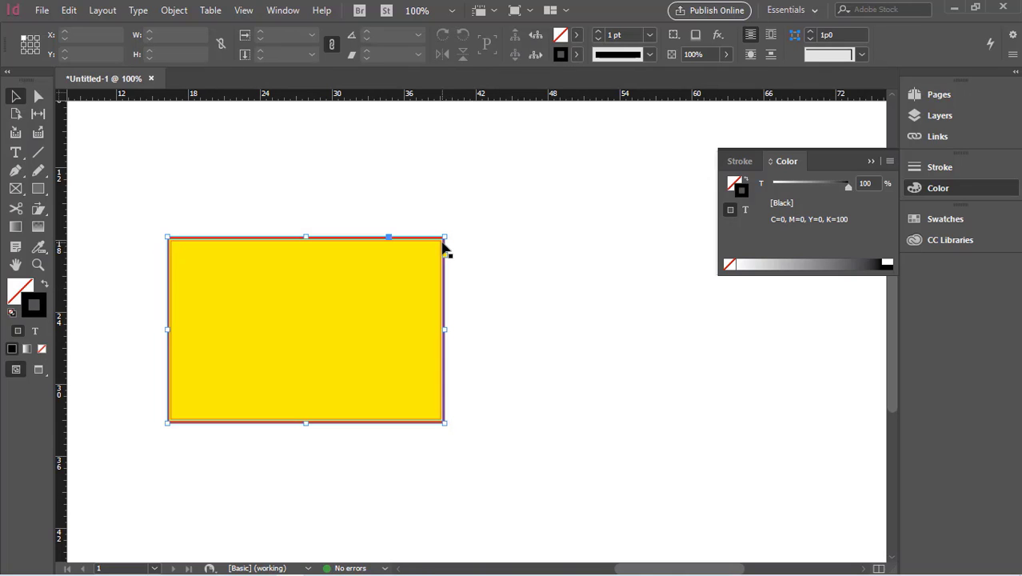
left_click(650, 55)
left_click(647, 181)
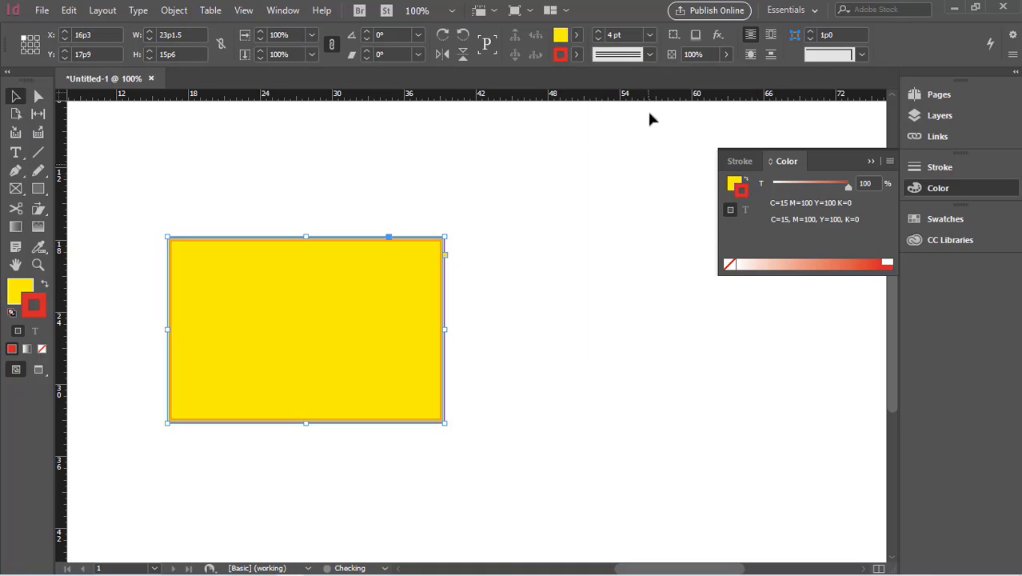
left_click(651, 54)
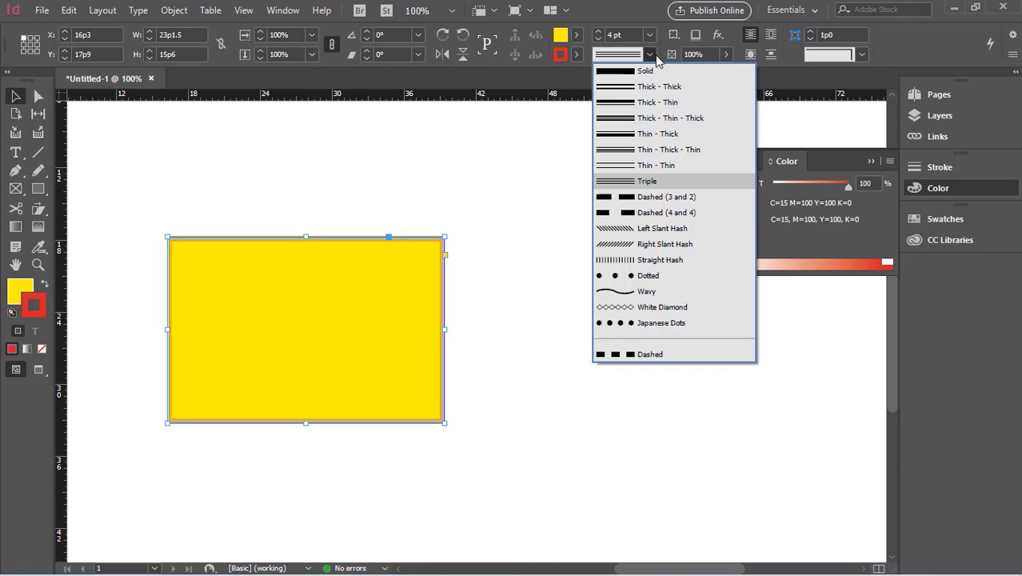
left_click(642, 229)
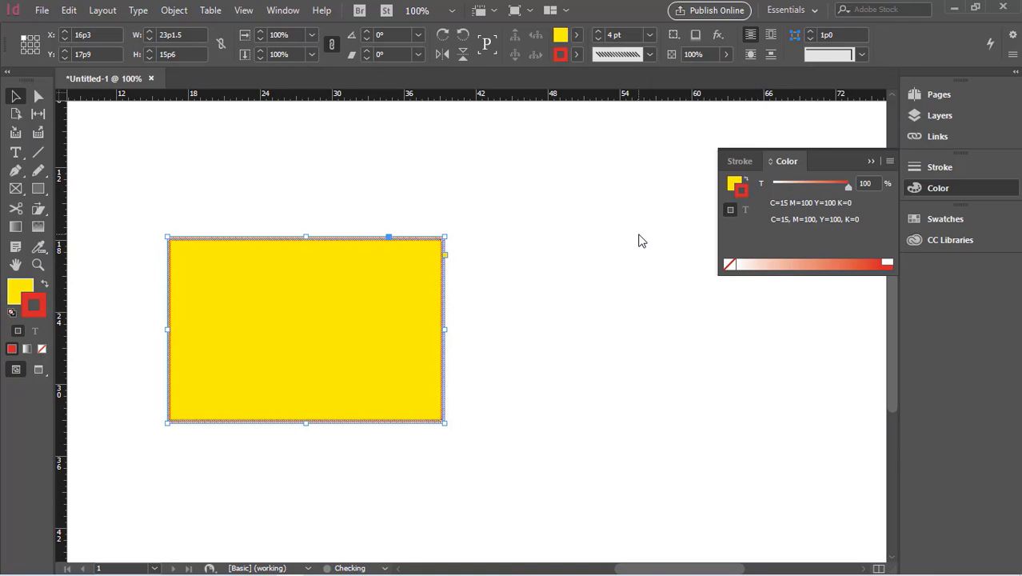
Step: Set the rectangle's stroke type to Wavy and deselect it
left_click(649, 54)
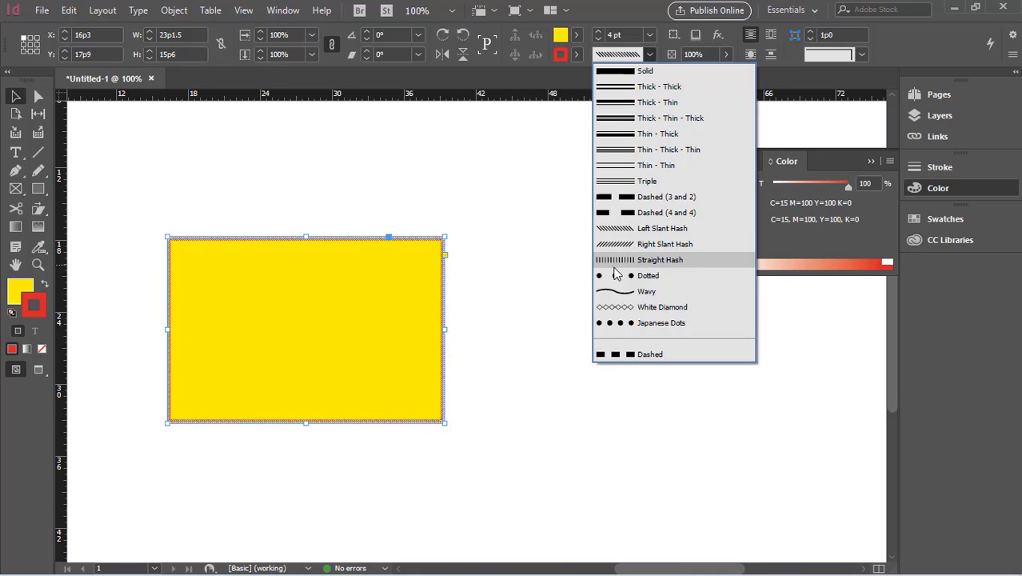
left_click(613, 292)
left_click(589, 164)
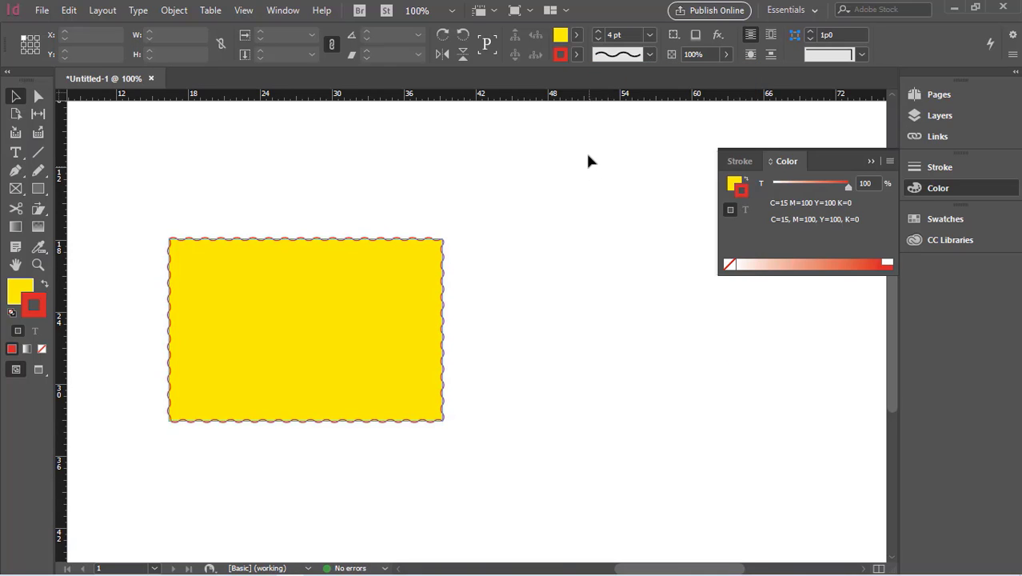
Step: Set the yellow rectangle's stroke type to Solid and deselect the rectangle
left_click(434, 243)
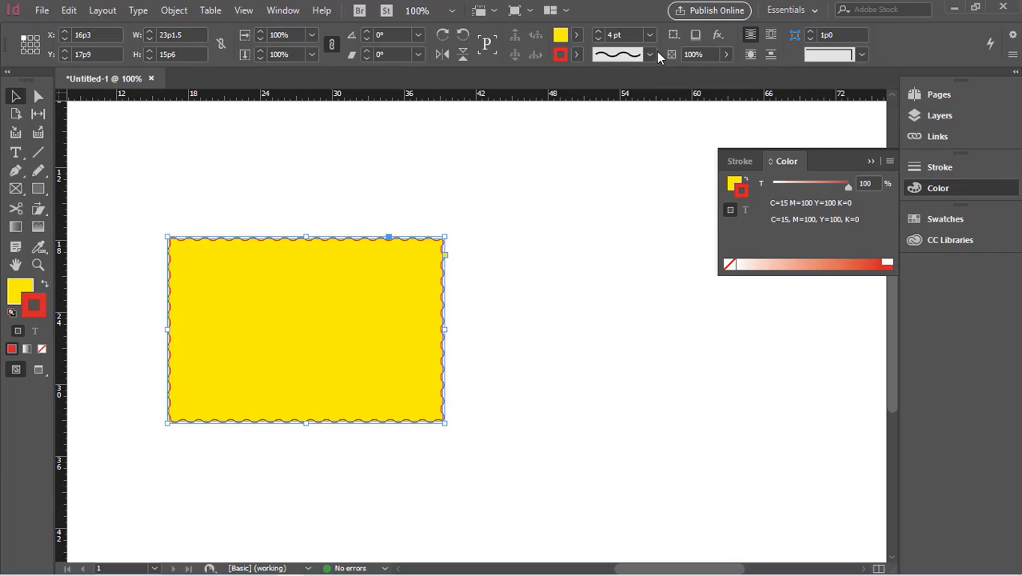
left_click(650, 53)
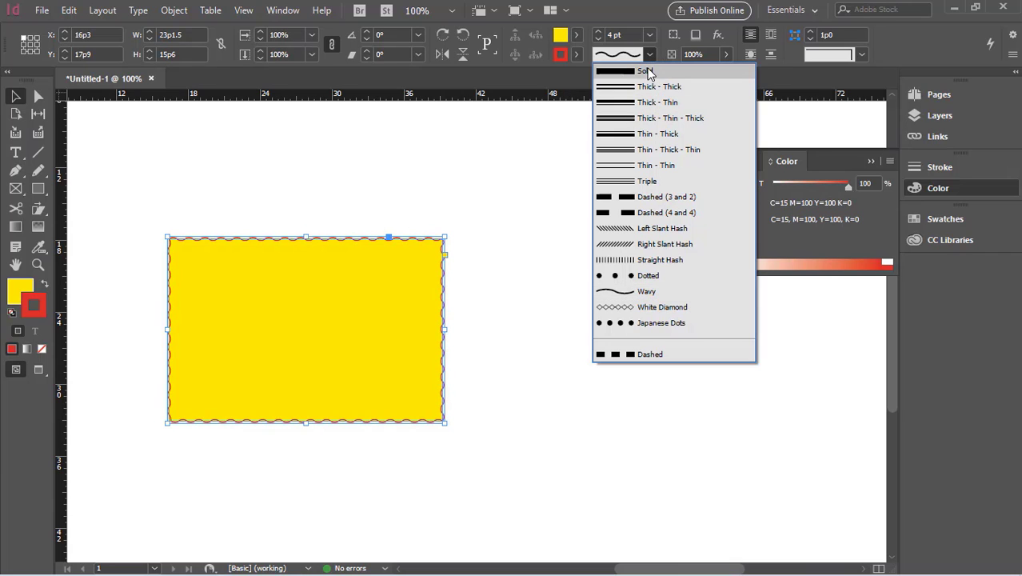
left_click(646, 74)
left_click(221, 229)
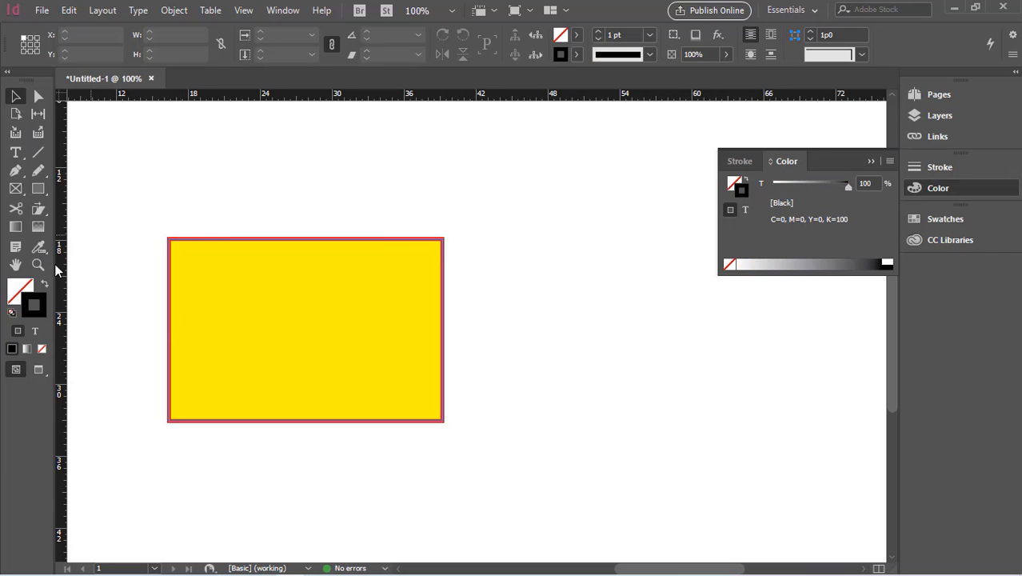
Step: With nothing selected, set the default fill color to a teal of C=74 M=4 Y=42 K=0 in the Color Picker
left_click(11, 291)
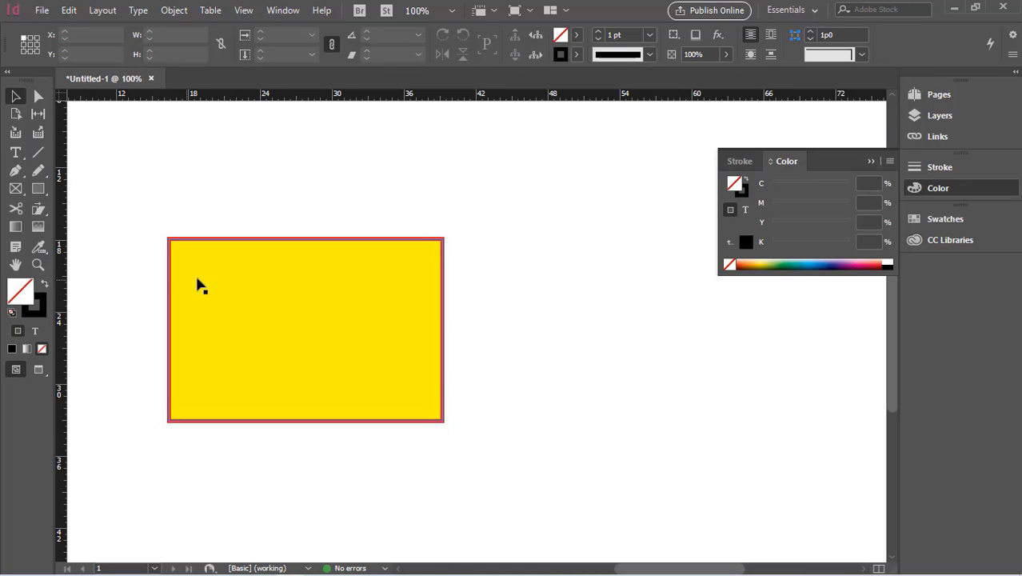
double_click(22, 296)
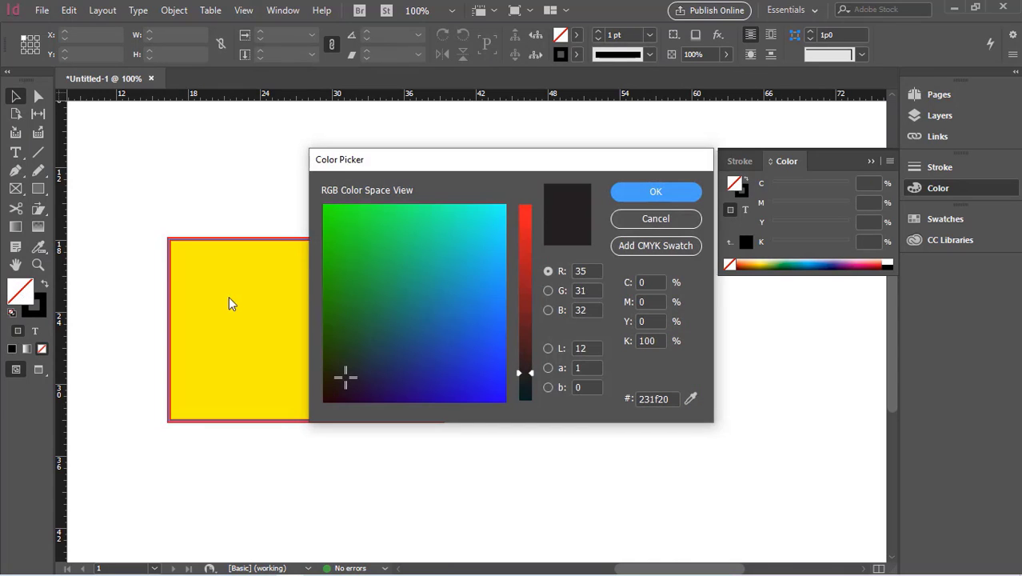
left_click(445, 267)
left_click(670, 192)
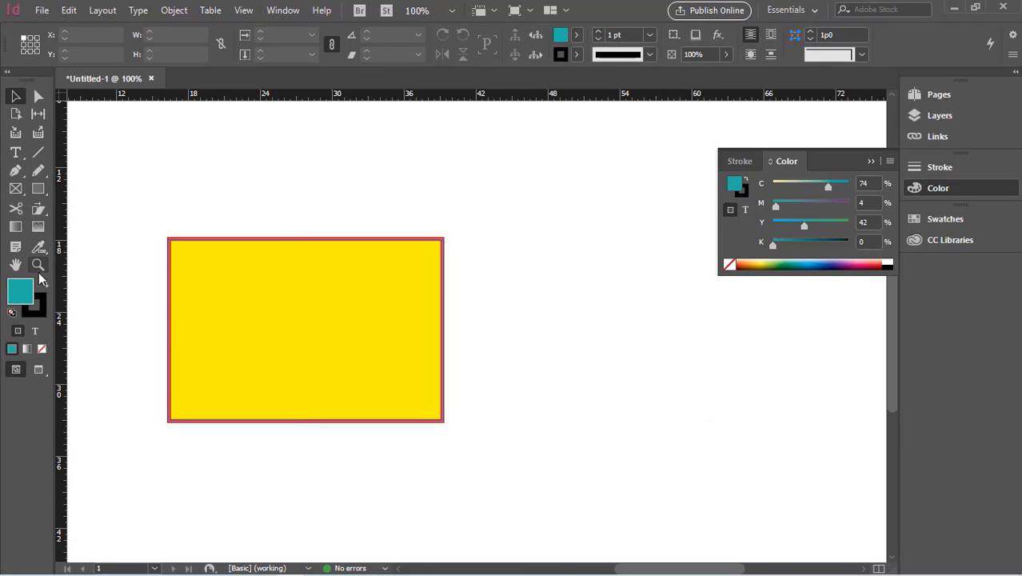
Step: Swap the yellow rectangle's fill and stroke colors repeatedly, ending with a red fill and a yellow stroke
left_click(17, 228)
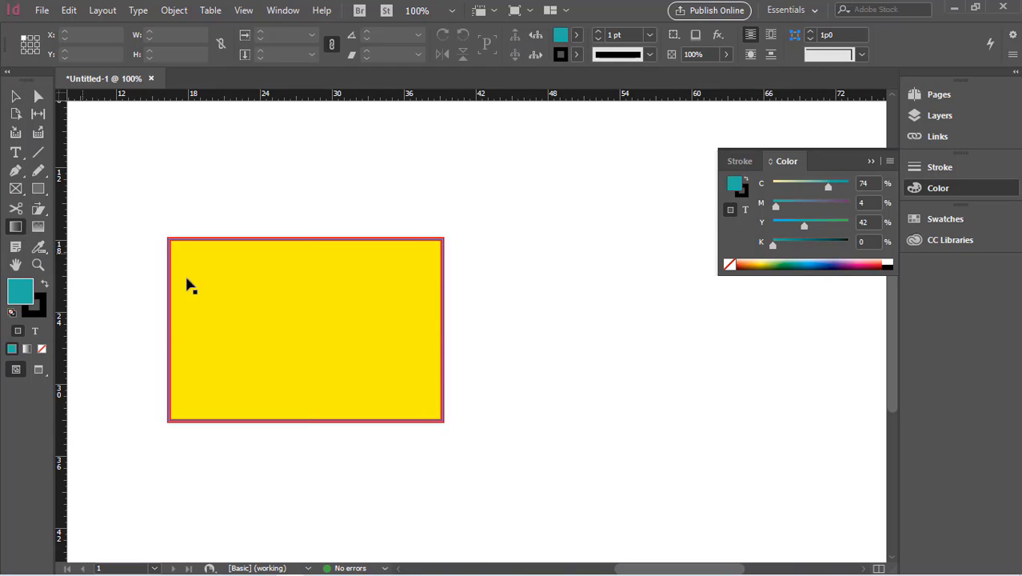
left_click(208, 285)
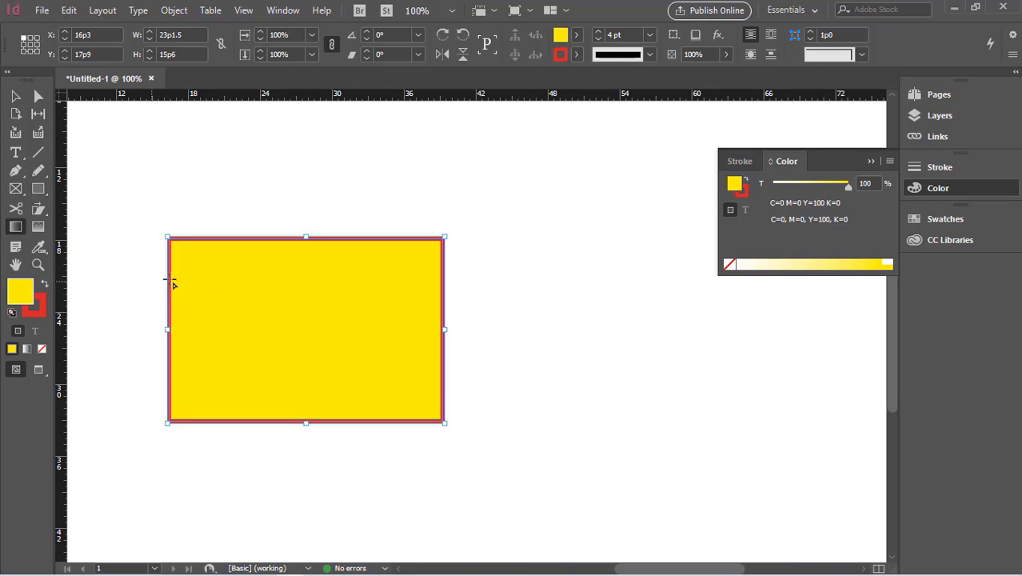
left_click(45, 288)
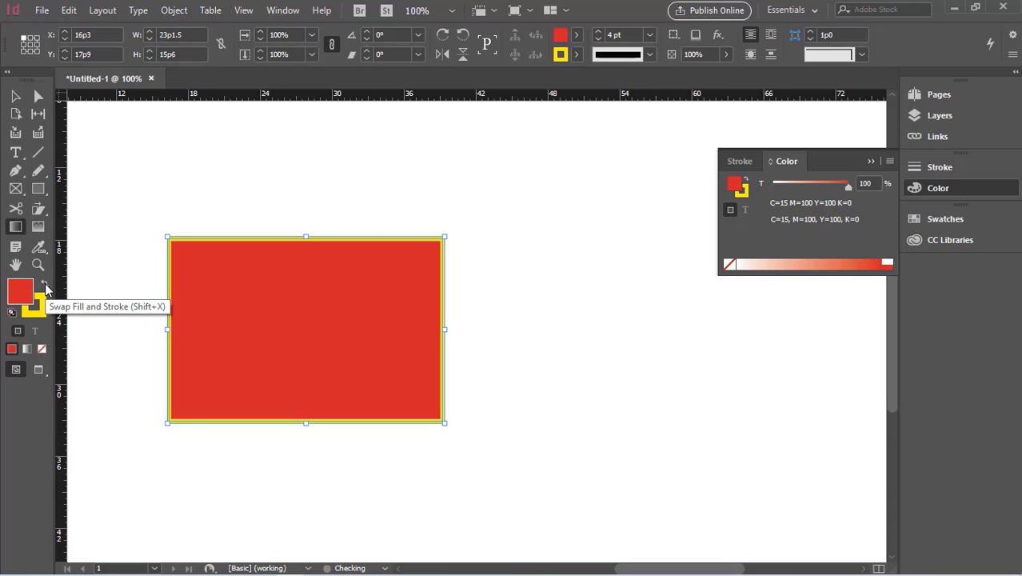
left_click(45, 288)
left_click(46, 288)
left_click(46, 288)
left_click(46, 288)
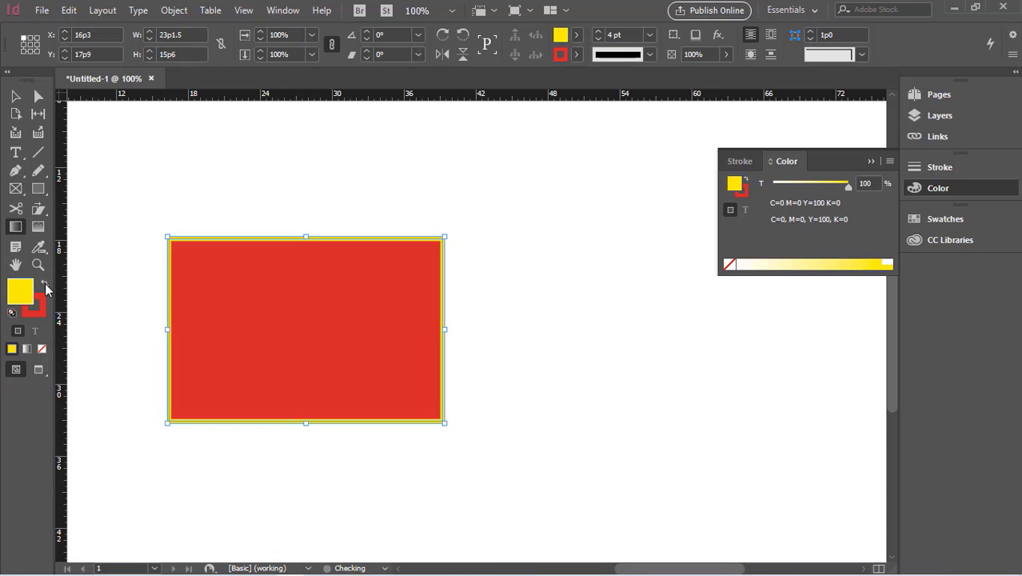
left_click(45, 288)
left_click(45, 288)
left_click(45, 288)
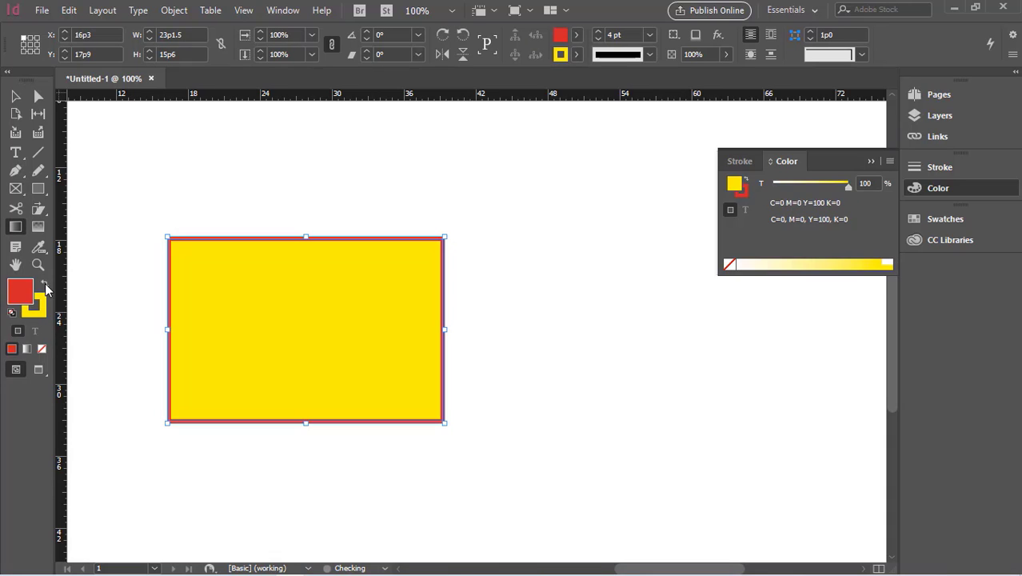
left_click(46, 288)
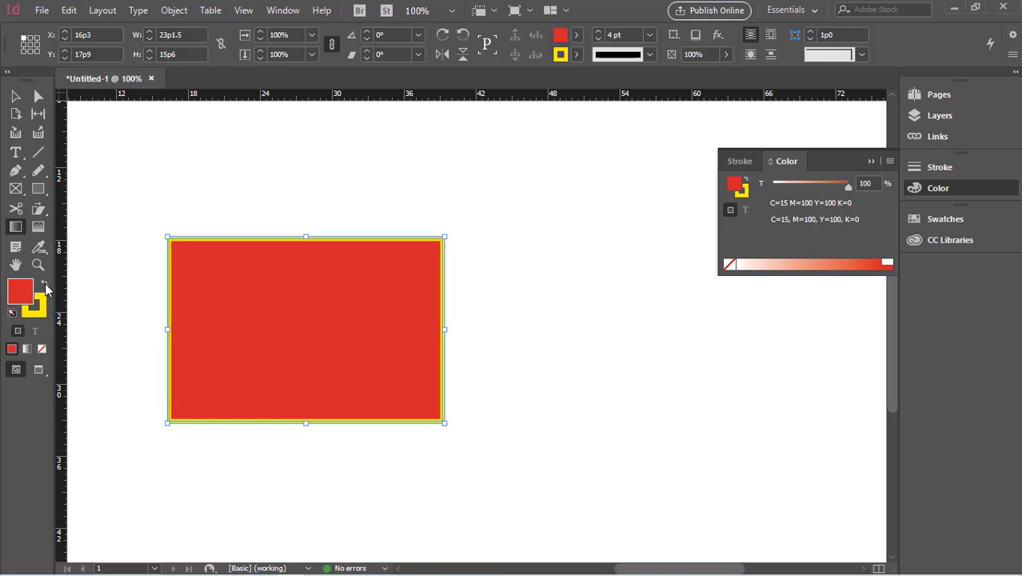
left_click(46, 288)
left_click(45, 288)
left_click(46, 288)
left_click(46, 288)
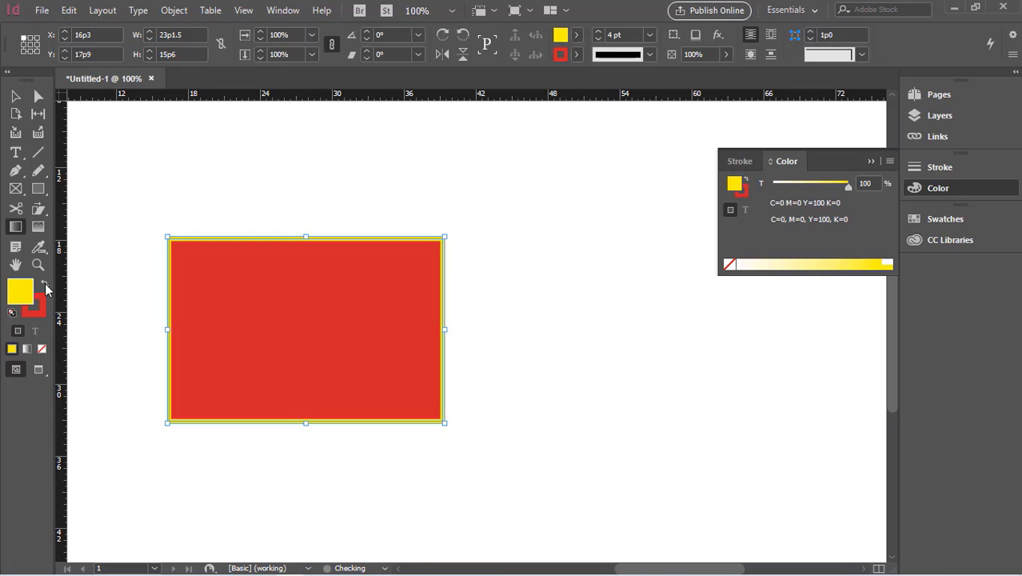
left_click(46, 288)
left_click(45, 288)
left_click(45, 287)
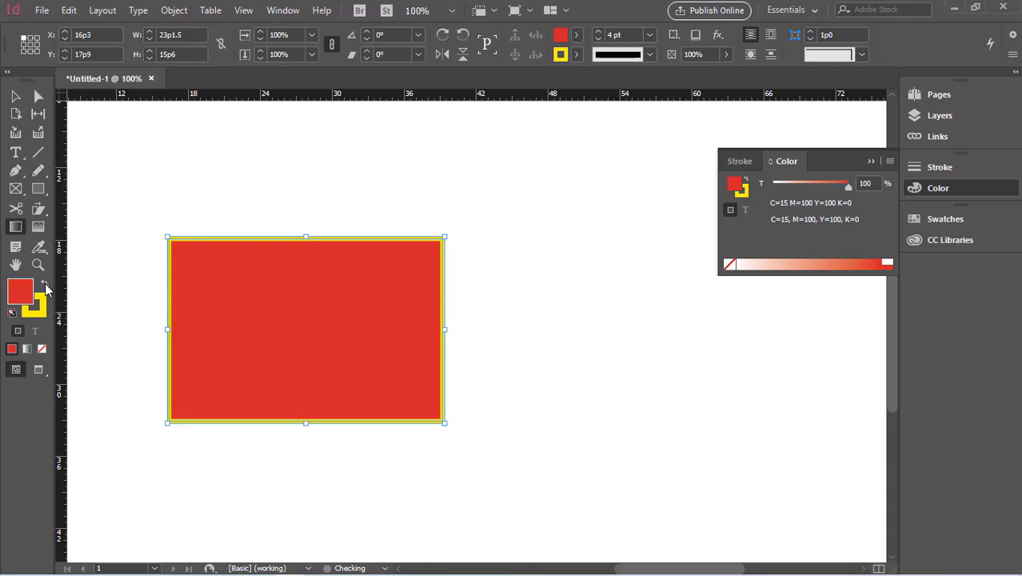
Step: Apply a white-to-black gradient fill to the rectangle with the Gradient Swatch tool and deselect it
key("ctrl+minus")
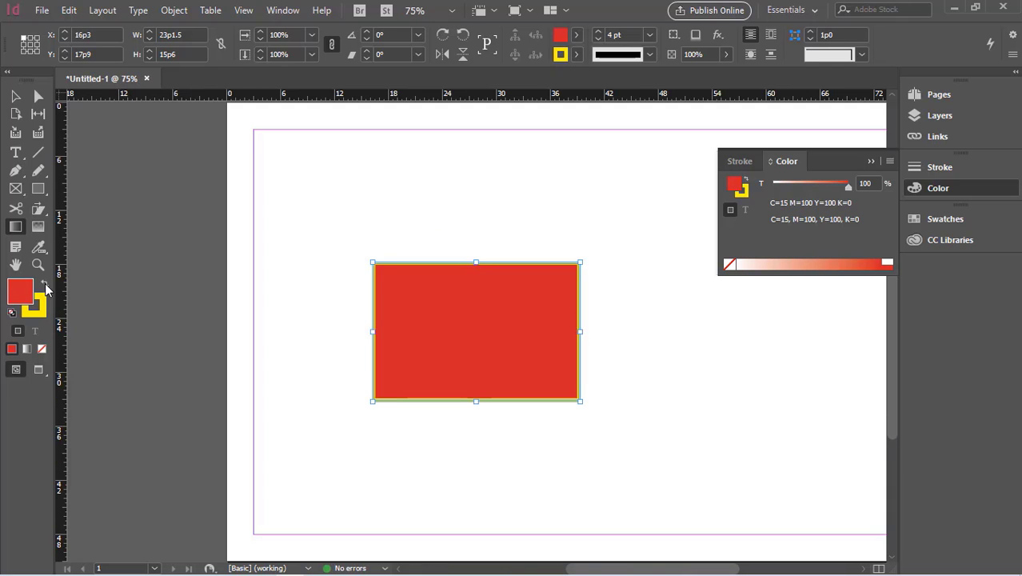
left_click(295, 166)
left_click(18, 97)
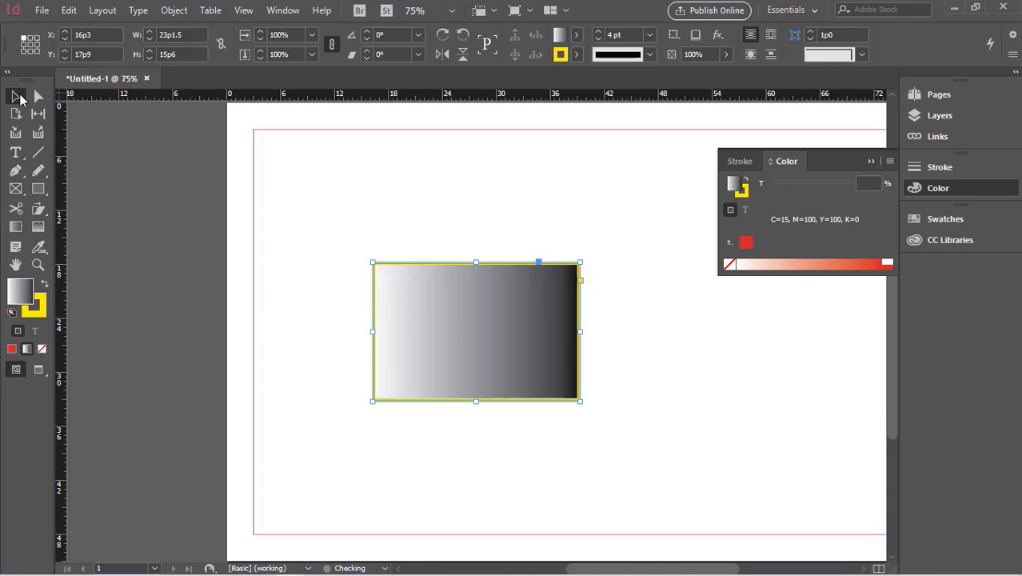
left_click(470, 210)
Step: Try black, magenta, cyan and yellow swatches on the gradient rectangle's stroke, ending with red C=15 M=100 Y=100 K=0
left_click(550, 292)
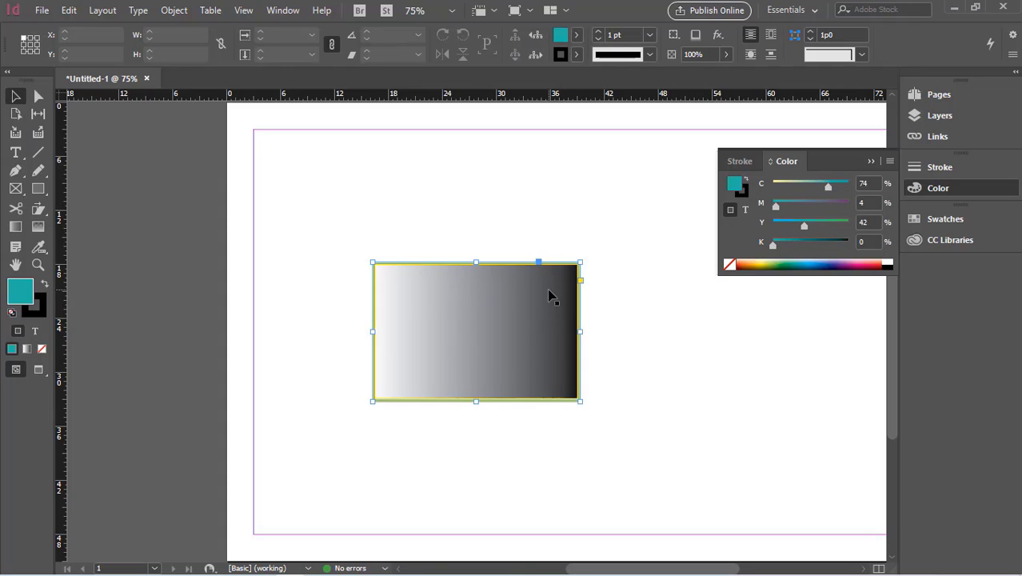
left_click(577, 54)
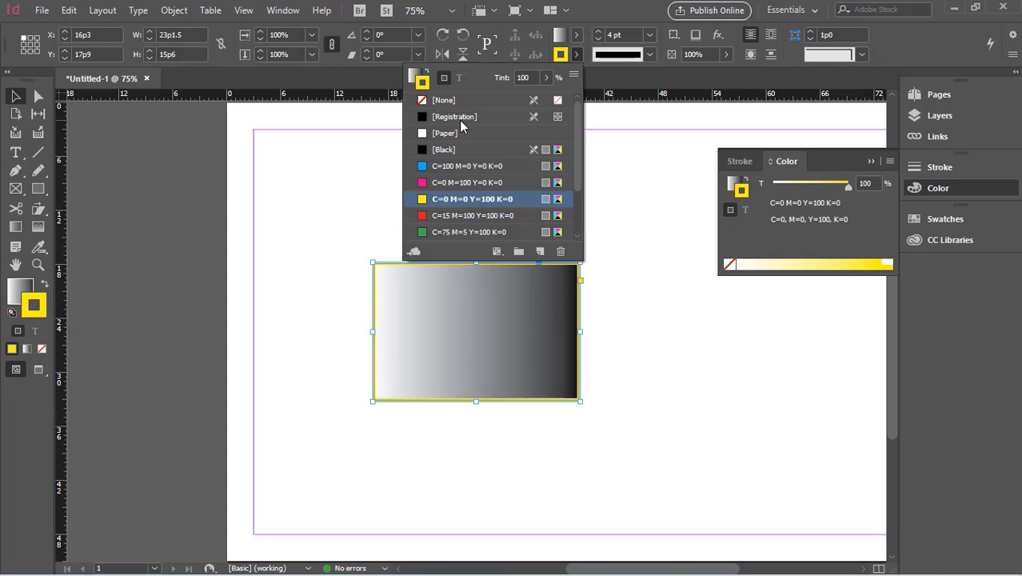
left_click(444, 149)
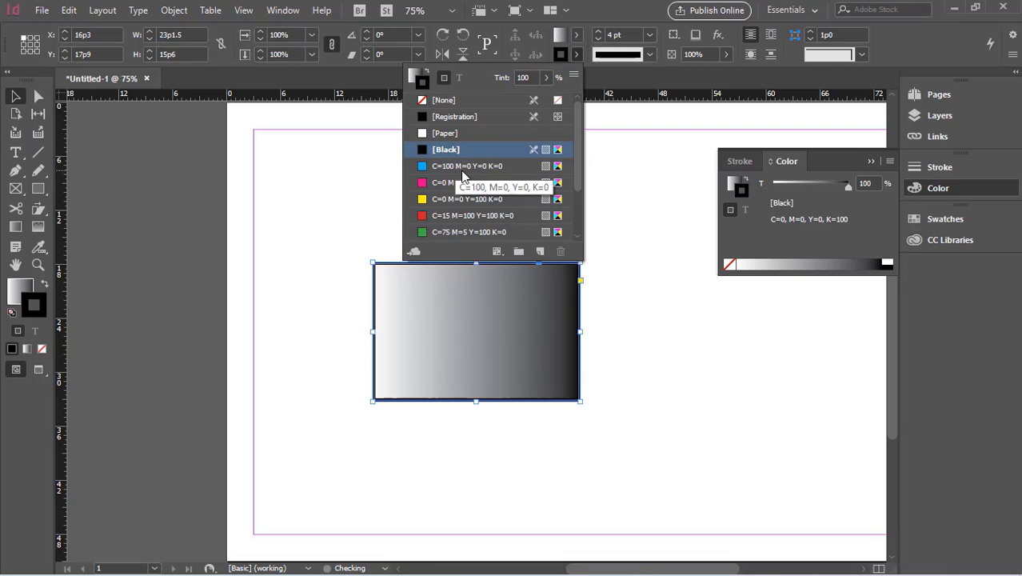
left_click(452, 183)
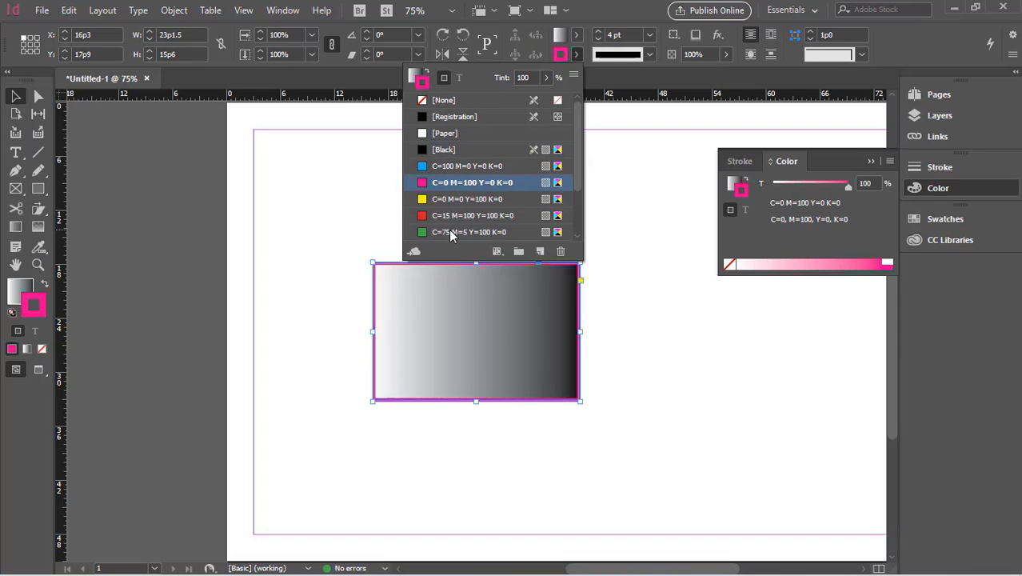
left_click(455, 231)
left_click(454, 199)
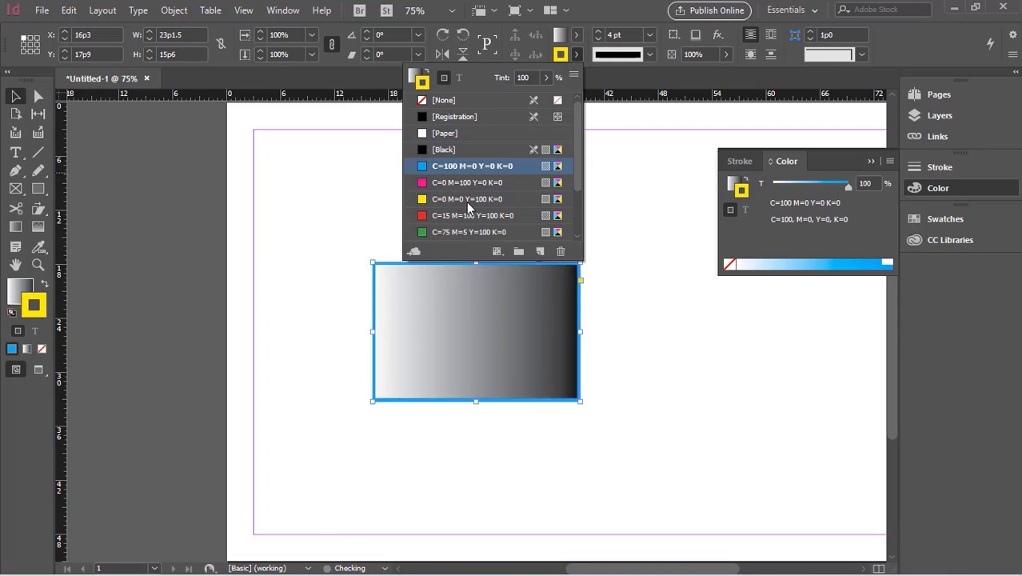
left_click(338, 237)
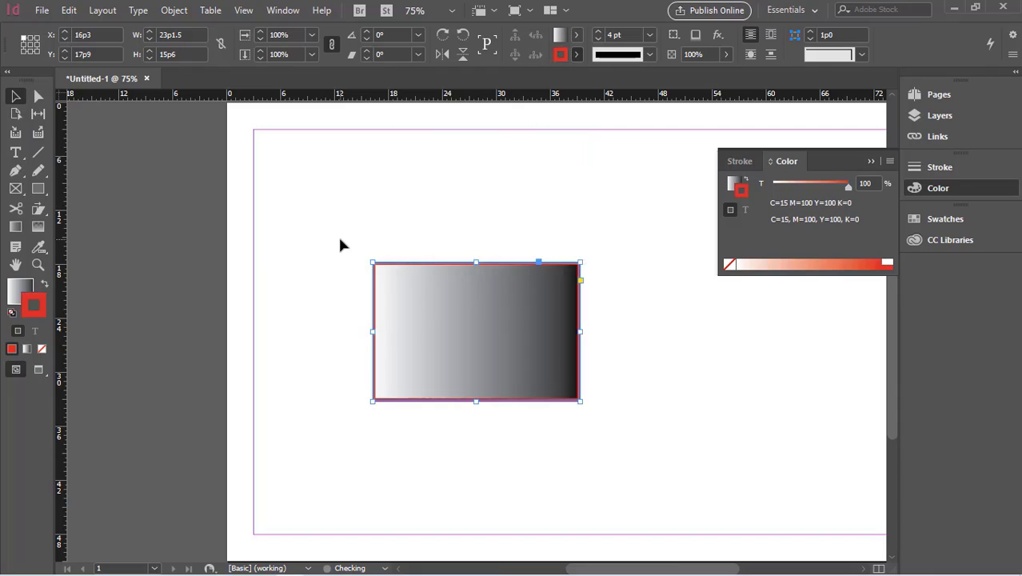
Step: Fill the rectangle with the blue C=100 M=0 Y=0 K=0 swatch and deselect it
left_click(497, 305)
left_click(576, 54)
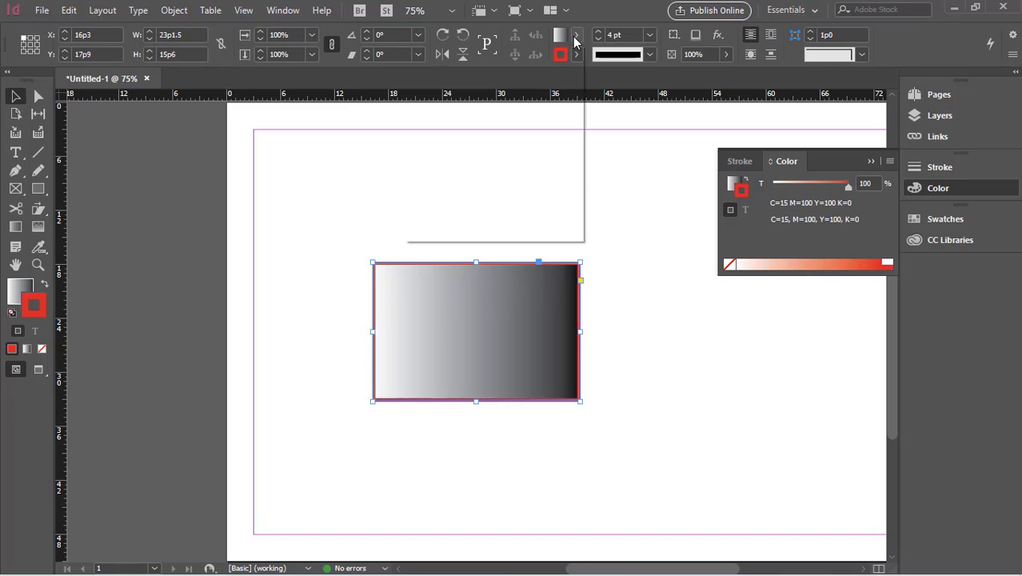
left_click(460, 150)
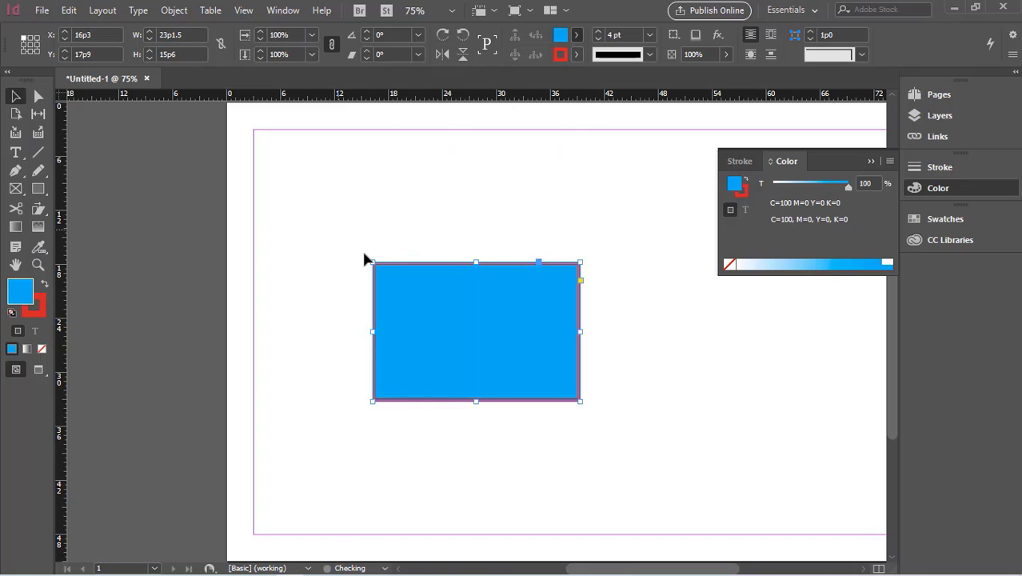
left_click(364, 258)
Step: Color the blue rectangle's stroke green with the C=75 M=5 Y=100 K=0 swatch after trying yellow and red, and deselect it
left_click(397, 266)
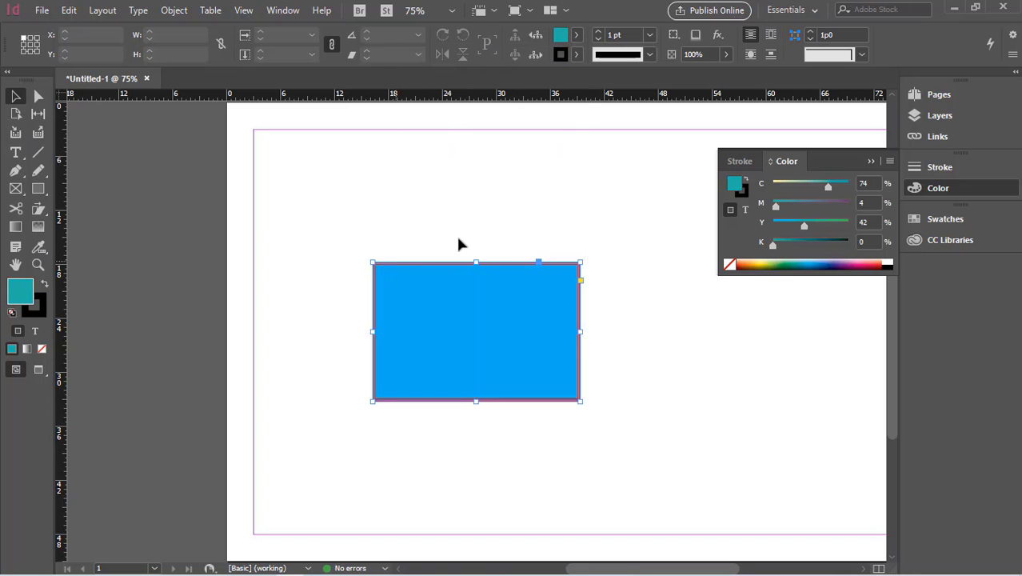
left_click(575, 56)
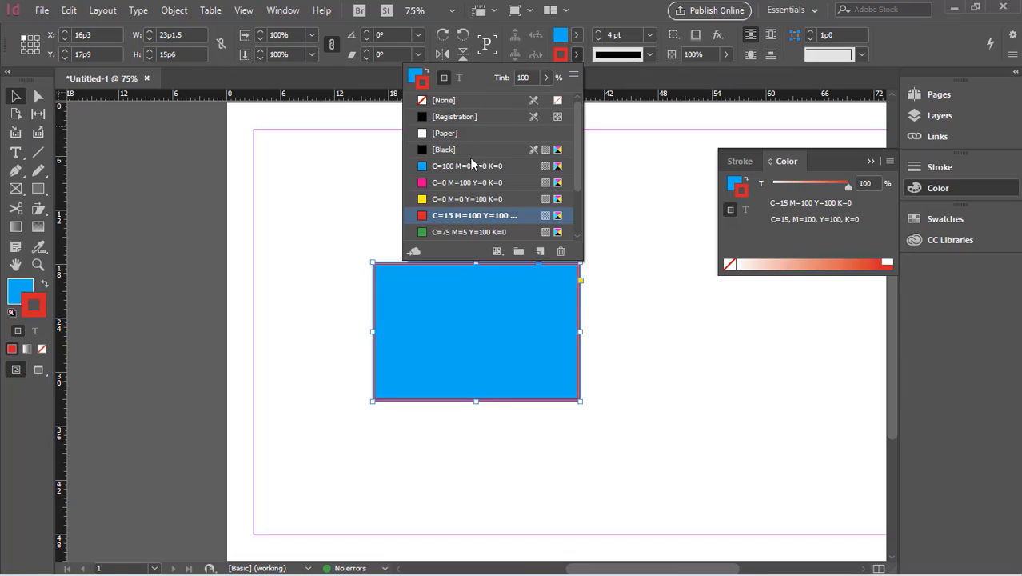
left_click(436, 199)
left_click(448, 216)
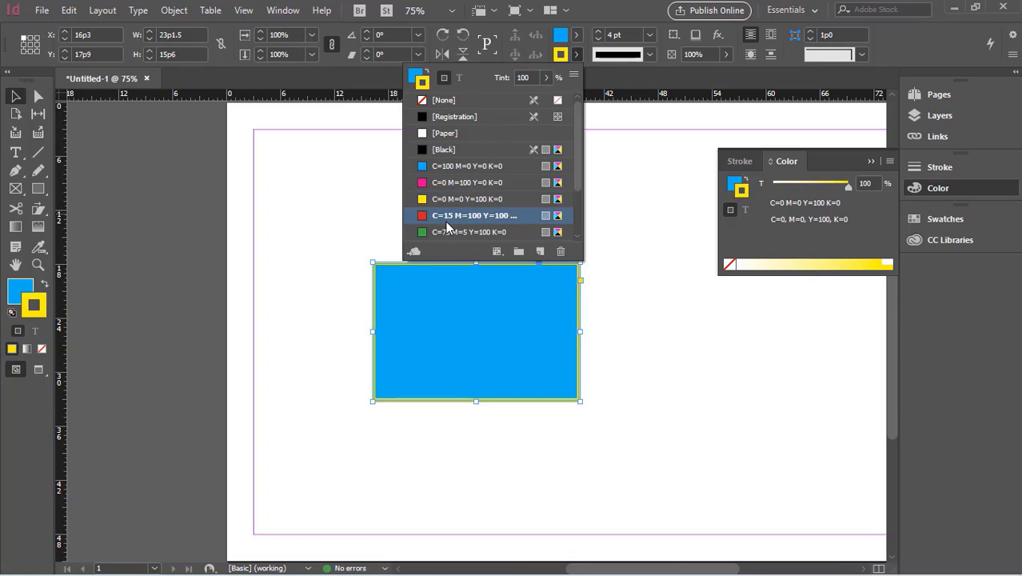
left_click(439, 232)
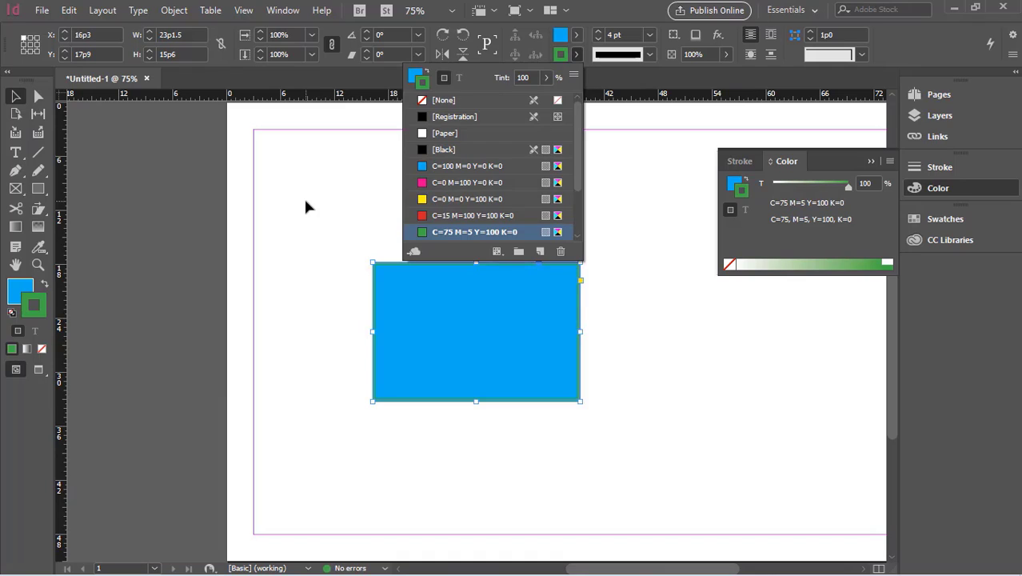
left_click(305, 205)
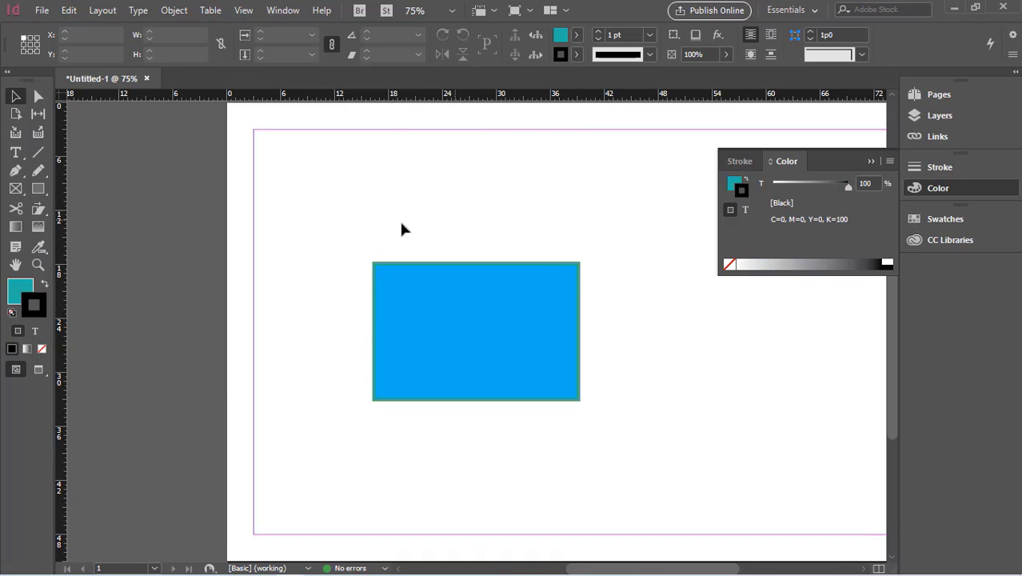
Step: Draw a teal ellipse about 9p3.6 wide and 8p9.6 high above the blue rectangle with the Ellipse Tool
left_click(38, 189)
left_click(81, 222)
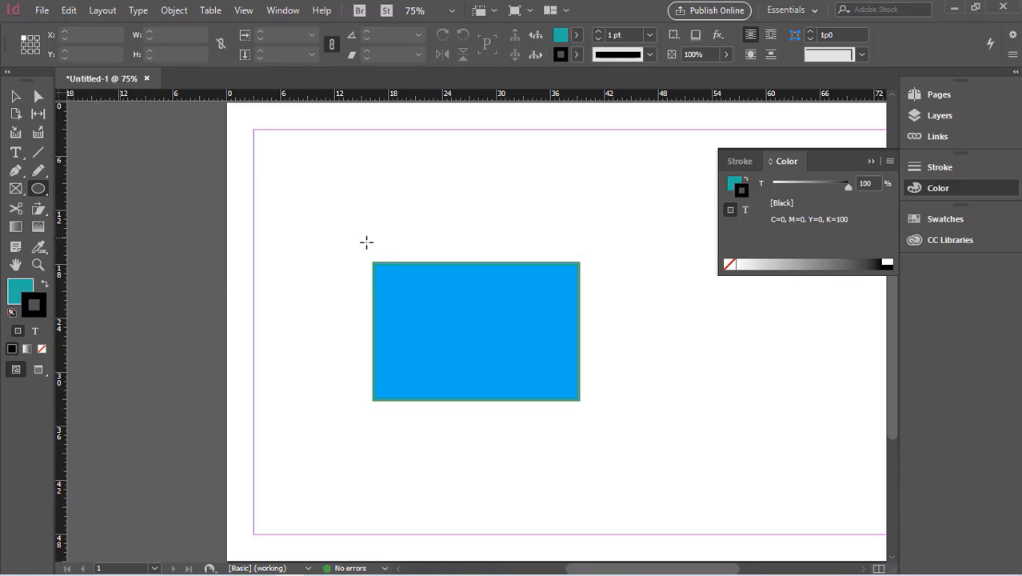
left_click_drag(422, 170, 506, 248)
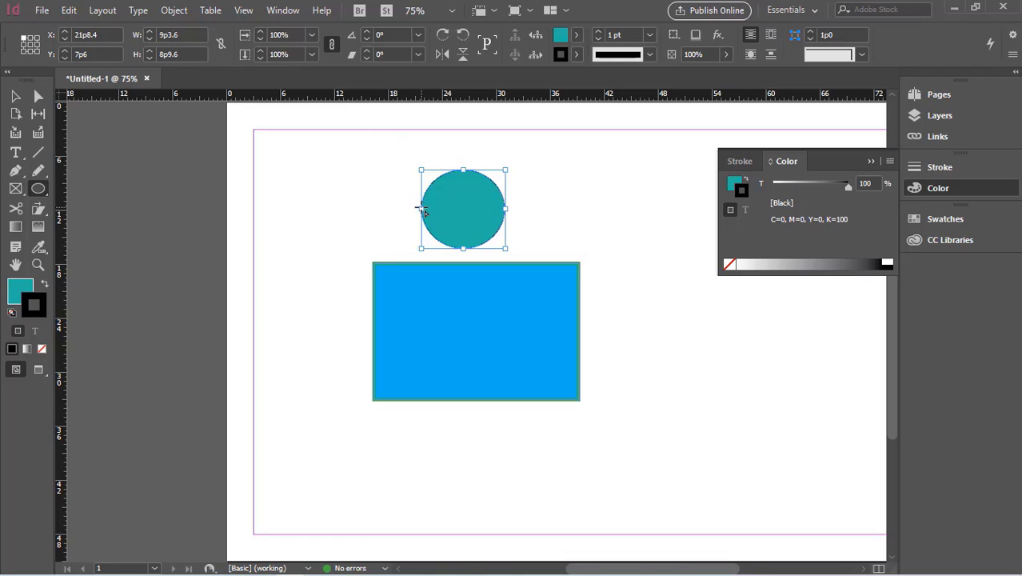
Step: Undo the small stray ellipse drawn over the circle and draw a second ellipse about 9p3.6 by 8p9.6 to its right
left_click_drag(422, 209, 454, 222)
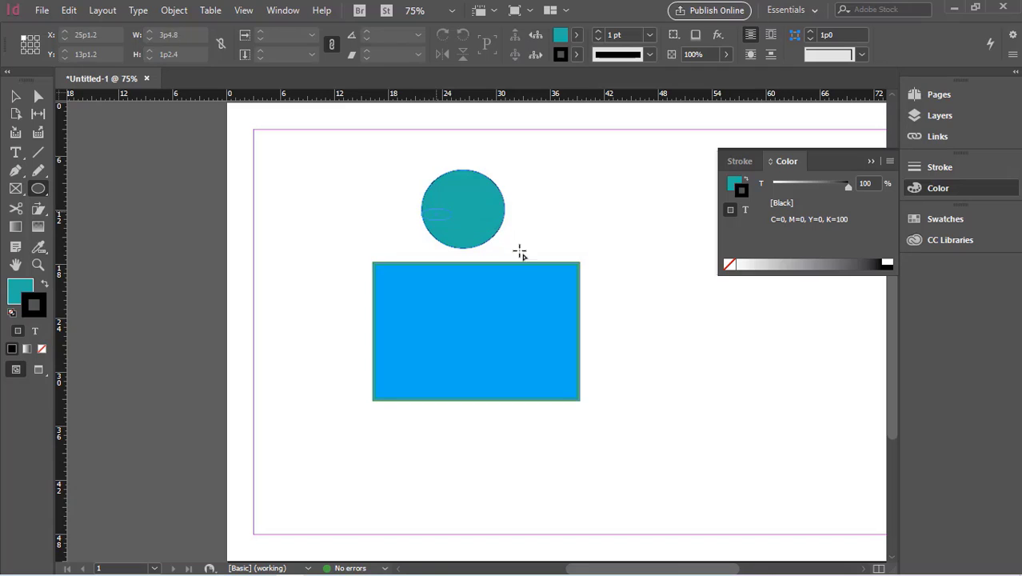
key("ctrl+z")
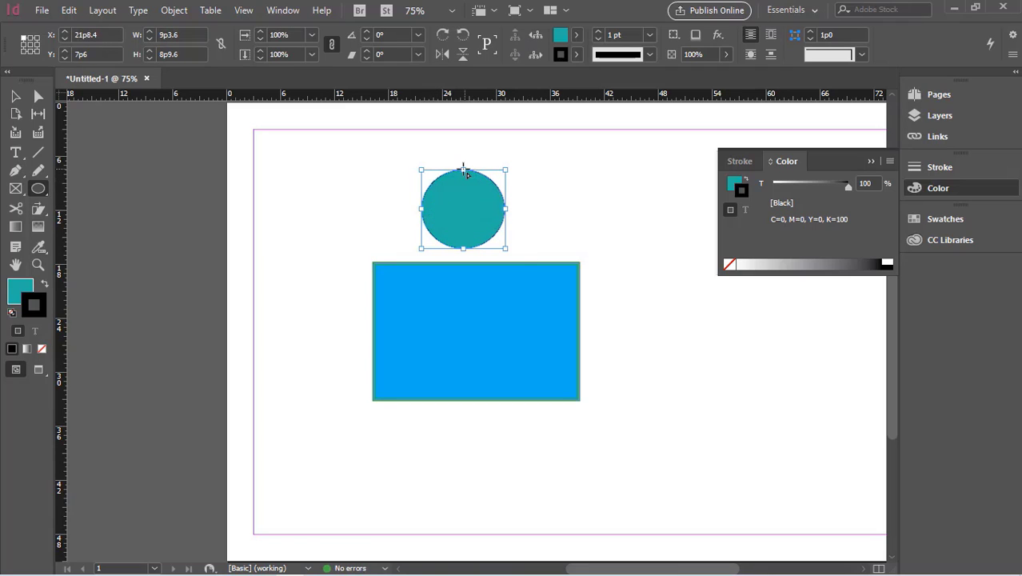
left_click_drag(555, 153, 637, 231)
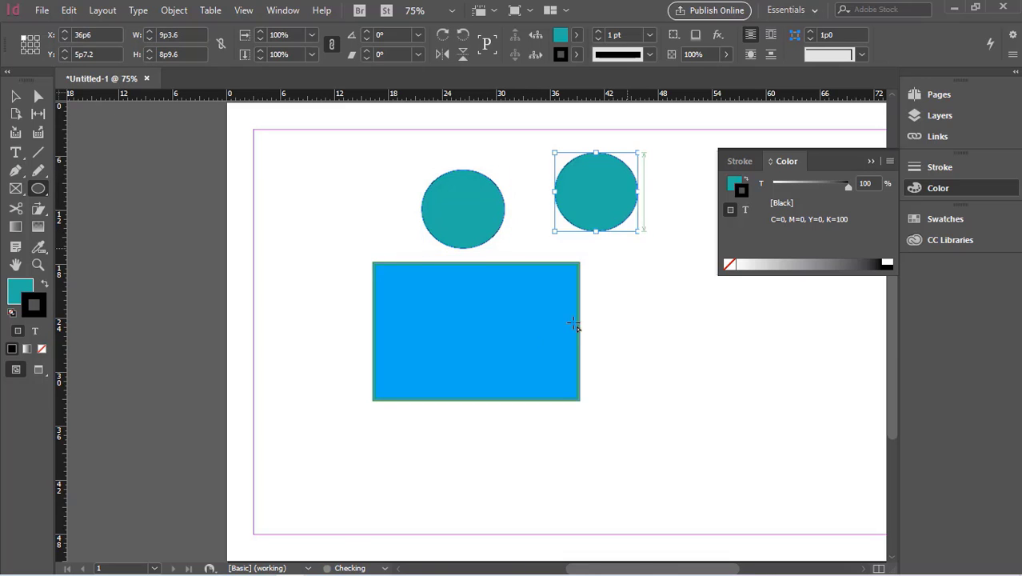
Step: Draw a hexagon about 9p6 high with the Polygon Tool to the left of the two circles and widen it to about 11p3.6
left_click(42, 187)
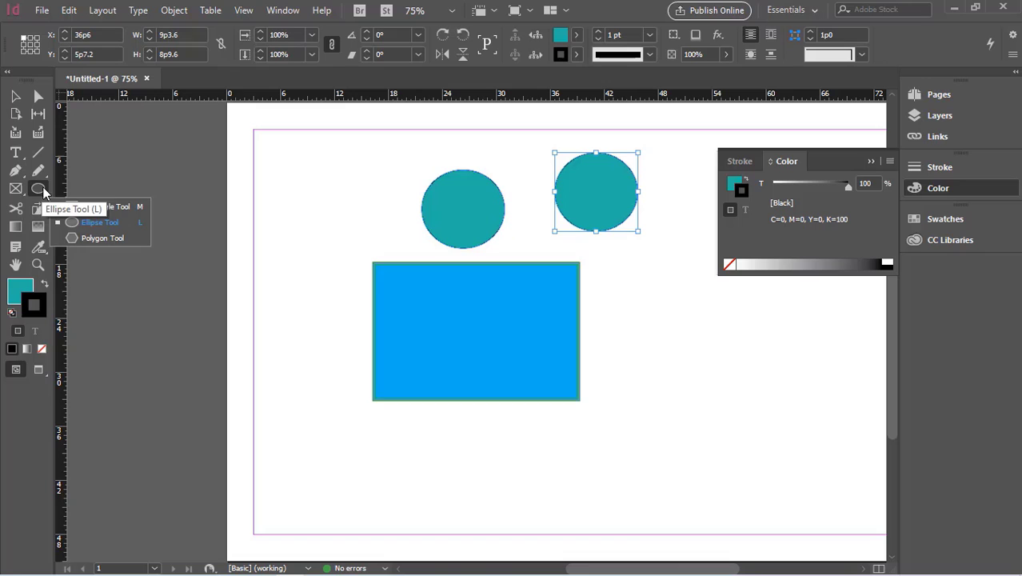
left_click(87, 239)
left_click_drag(291, 163, 384, 251)
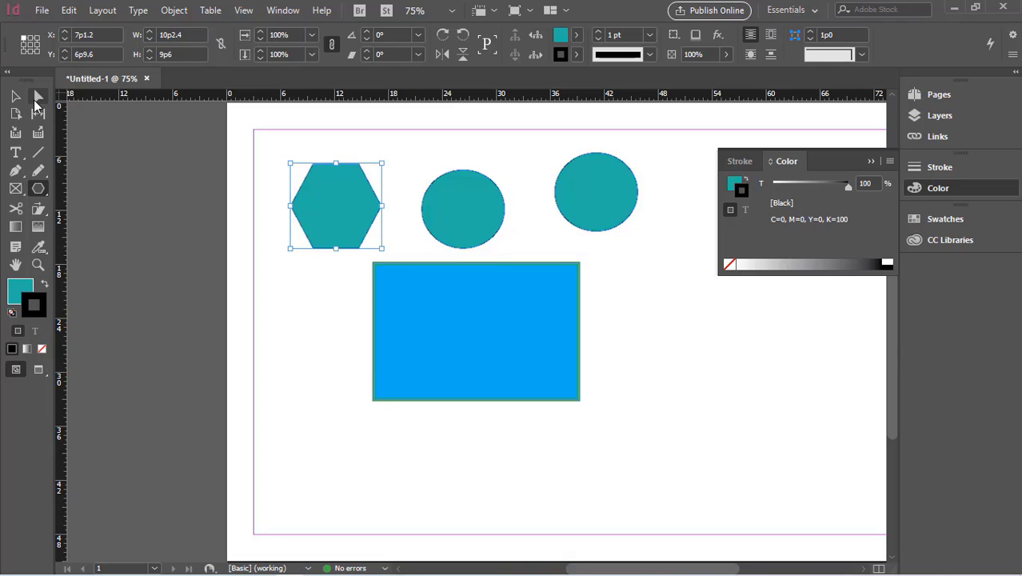
left_click(15, 96)
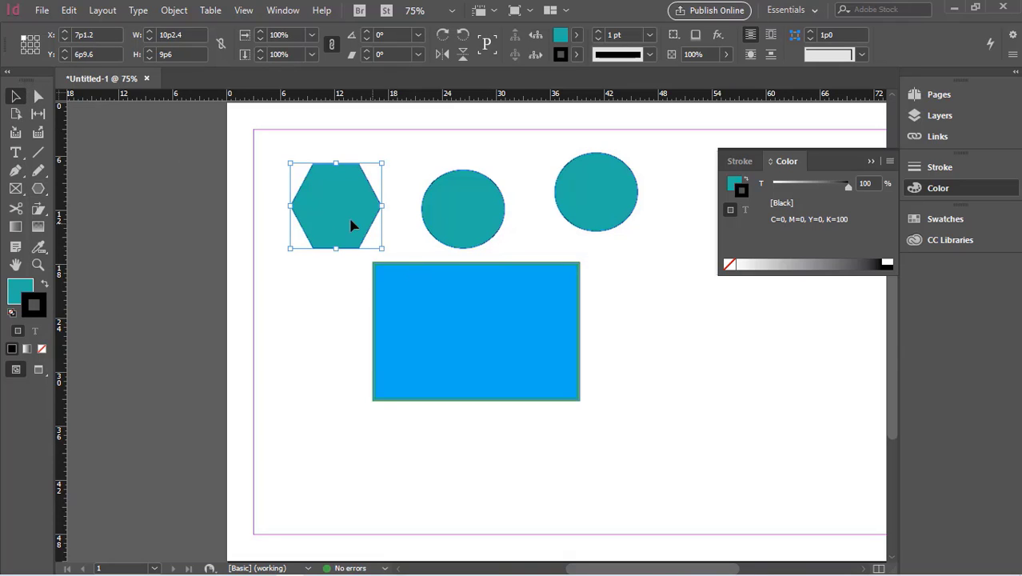
left_click_drag(382, 206, 392, 206)
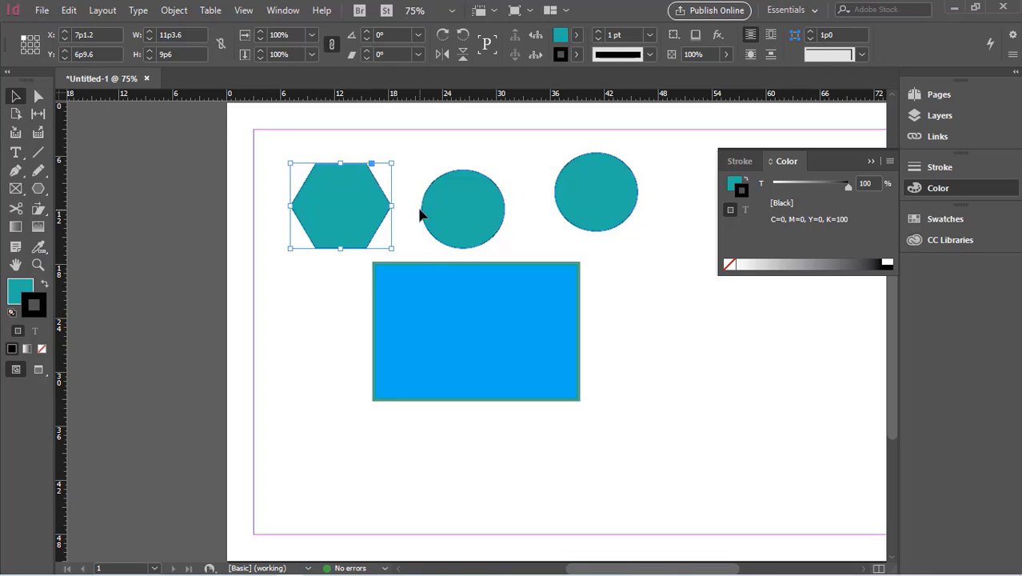
Step: Fill the hexagon with the yellow C=0 M=0 Y=100 K=0 swatch after trying the red C=15 M=100 Y=100 K=0 swatch
left_click(577, 35)
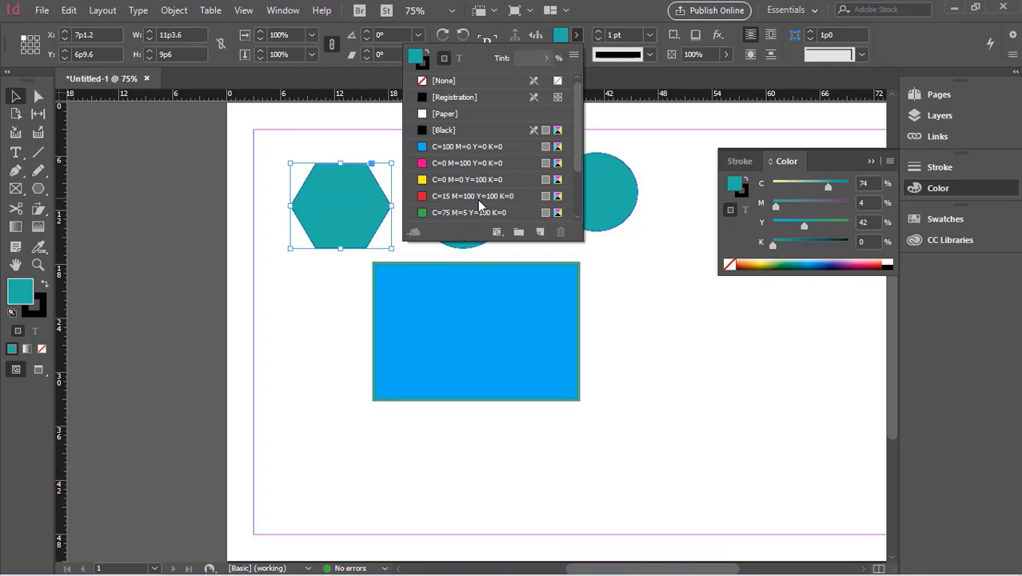
left_click(436, 196)
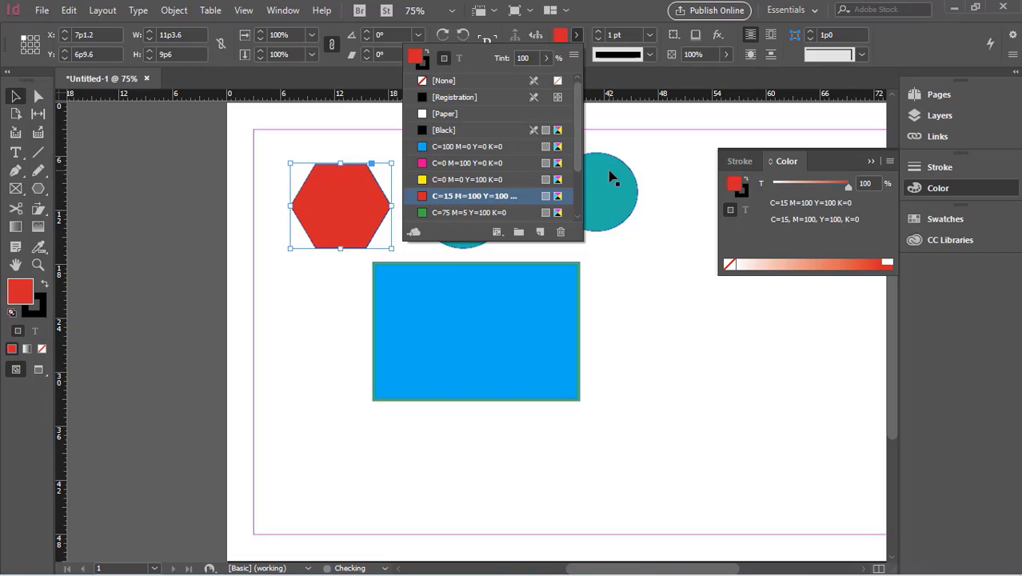
left_click(755, 165)
left_click(787, 165)
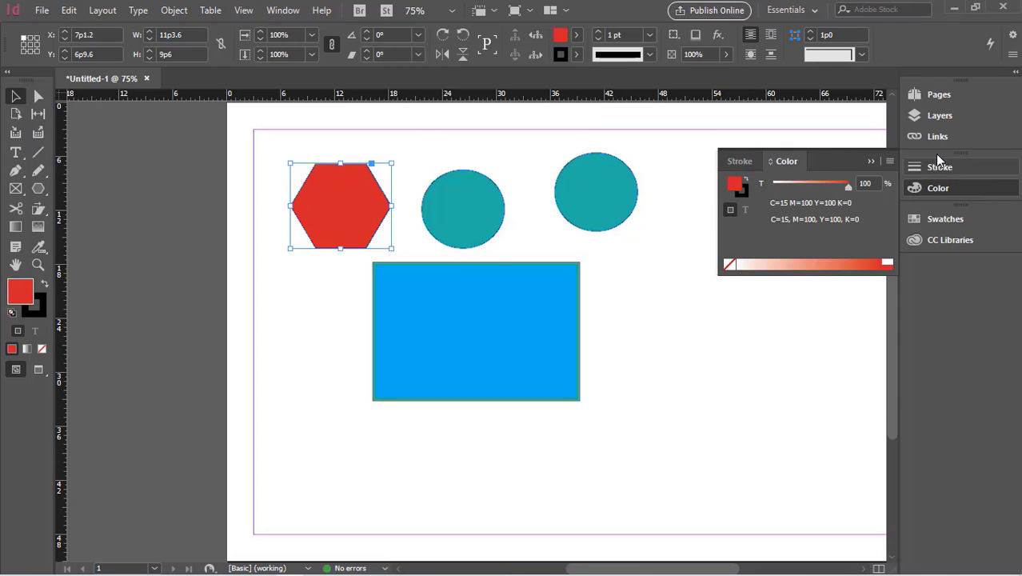
left_click(931, 224)
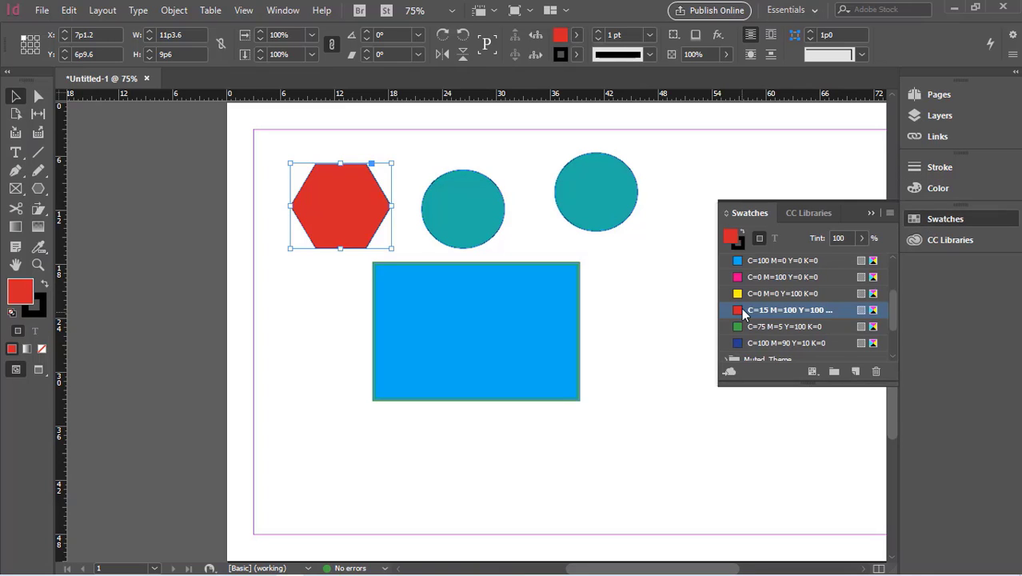
left_click(760, 293)
Step: Fill the middle circle with red C=15 M=100 Y=100 K=0 and the right circle with dark blue C=100 M=90 Y=10 K=0
left_click(467, 212)
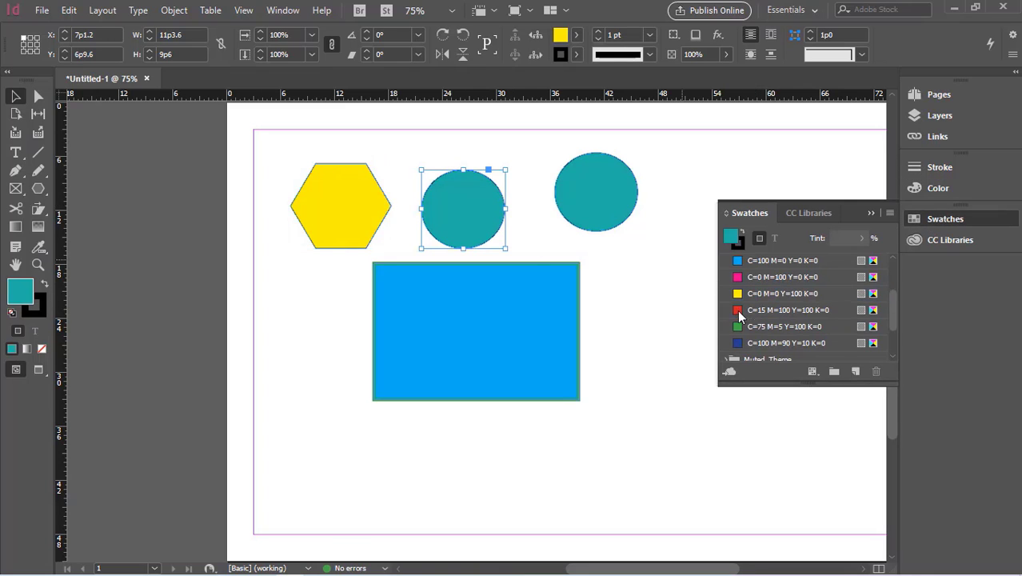
left_click(745, 315)
left_click(524, 192)
left_click(615, 212)
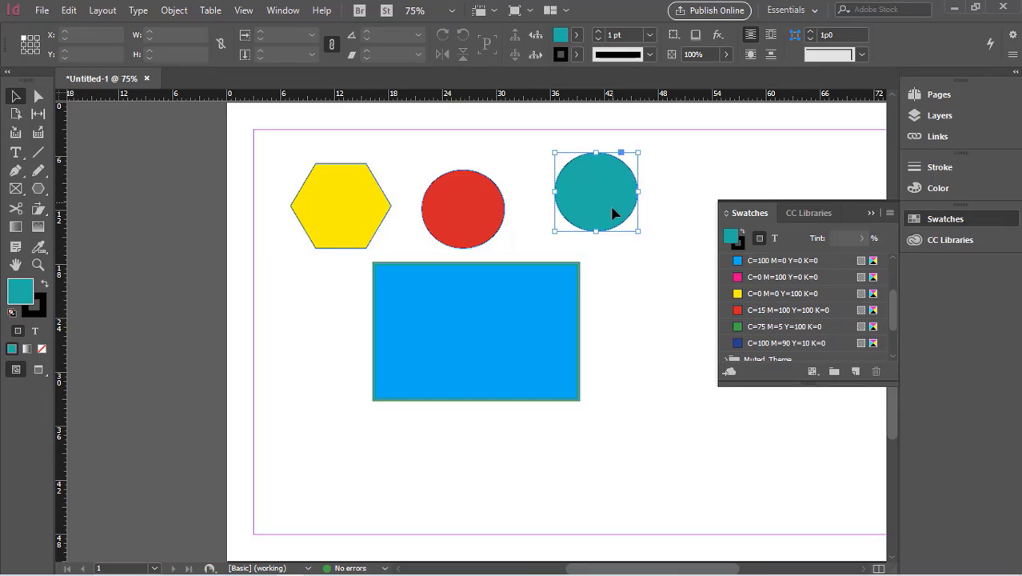
left_click(782, 342)
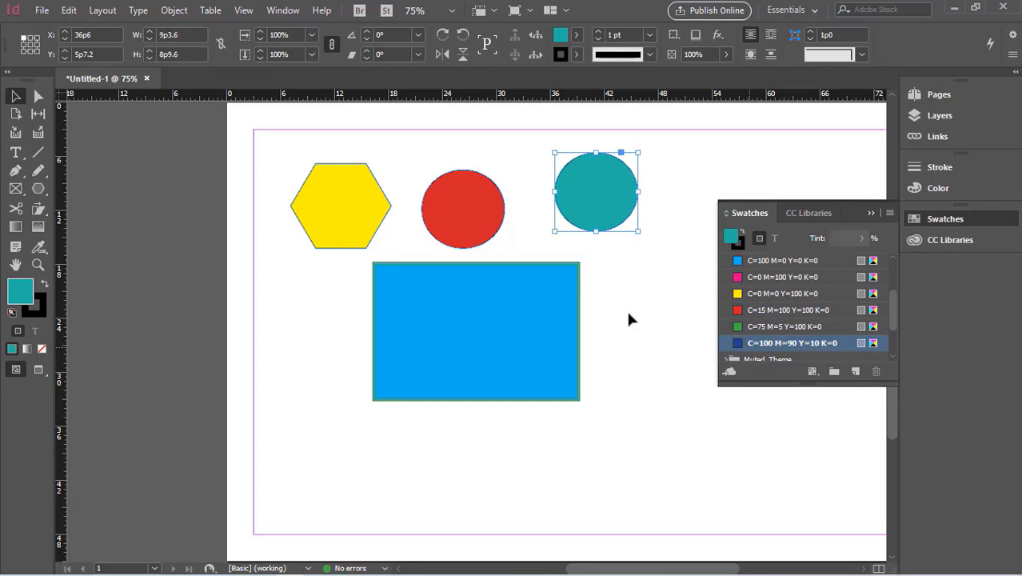
left_click(294, 276)
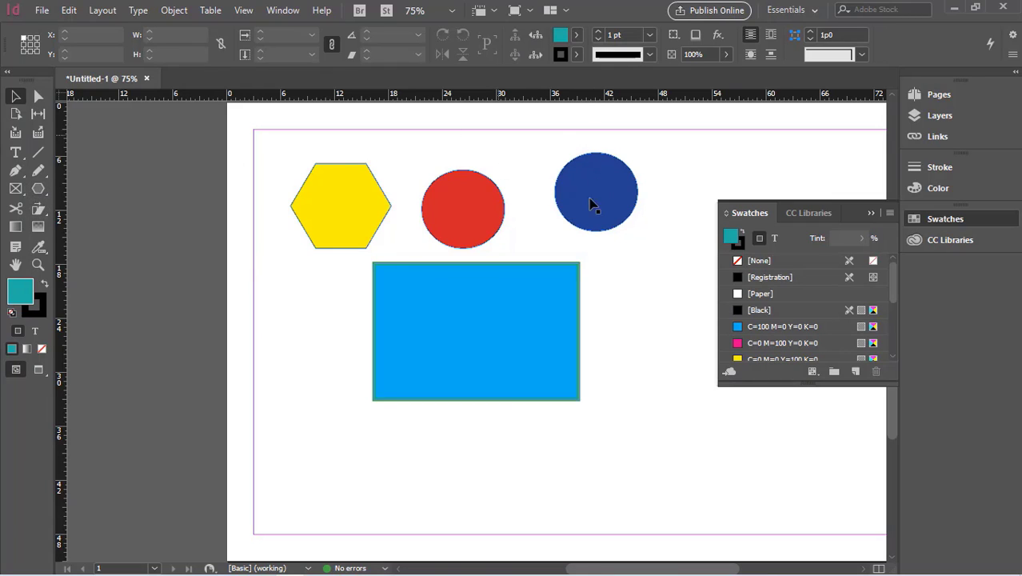
Step: Draw a vertical line about 24p7.2 long to the right of the blue rectangle with the Line Tool
left_click(40, 193)
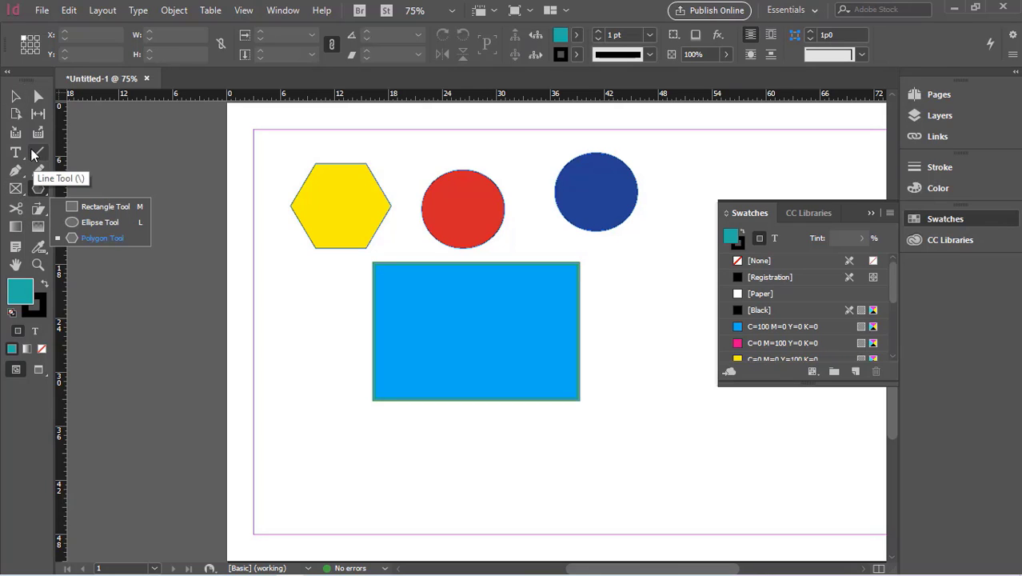
left_click(39, 157)
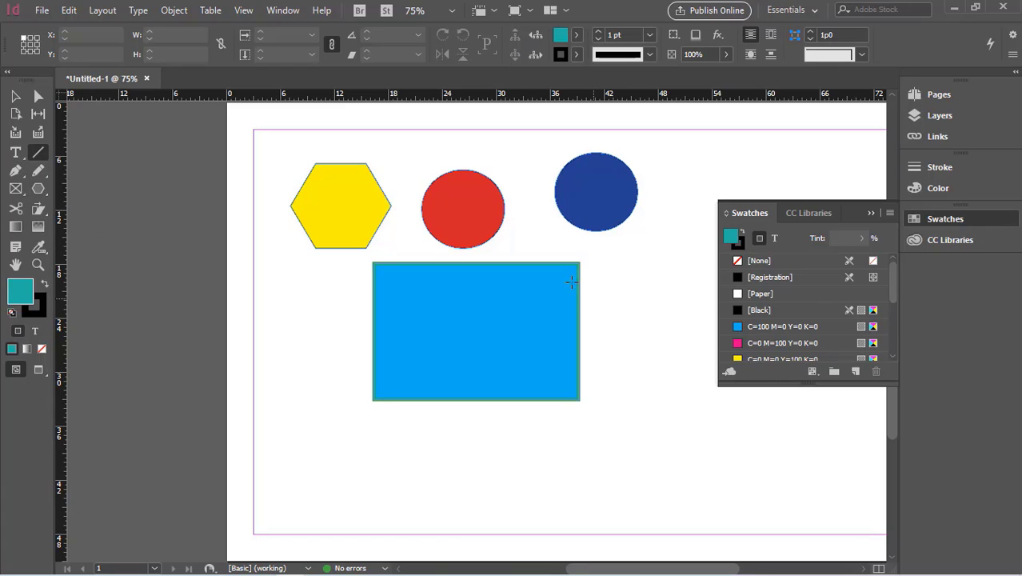
left_click_drag(632, 243, 631, 464)
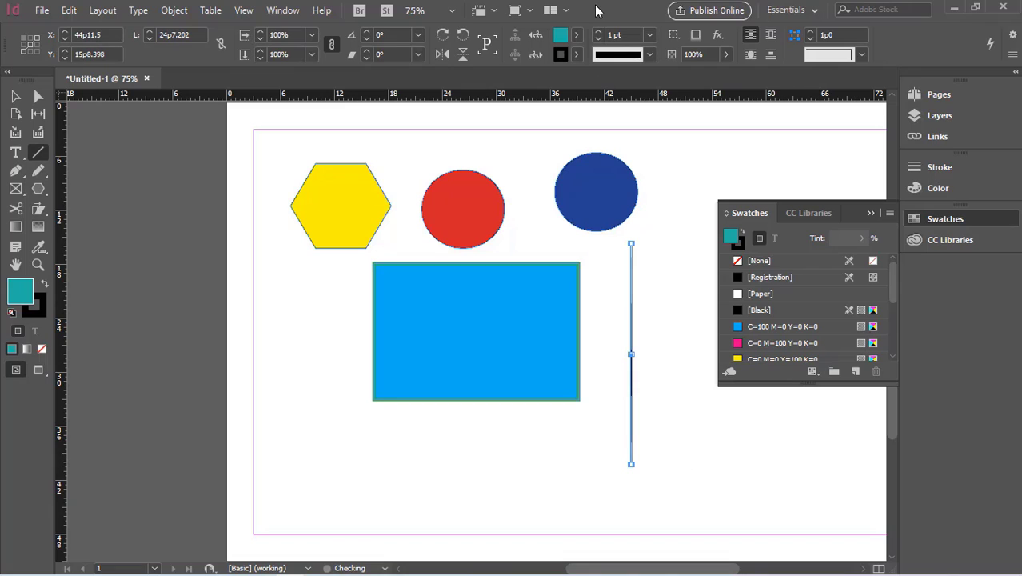
Step: Color the vertical line's stroke yellow with C=0 M=0 Y=100 K=0, set its weight to 0.25 pt after trying 7 pt, and deselect it
left_click(648, 40)
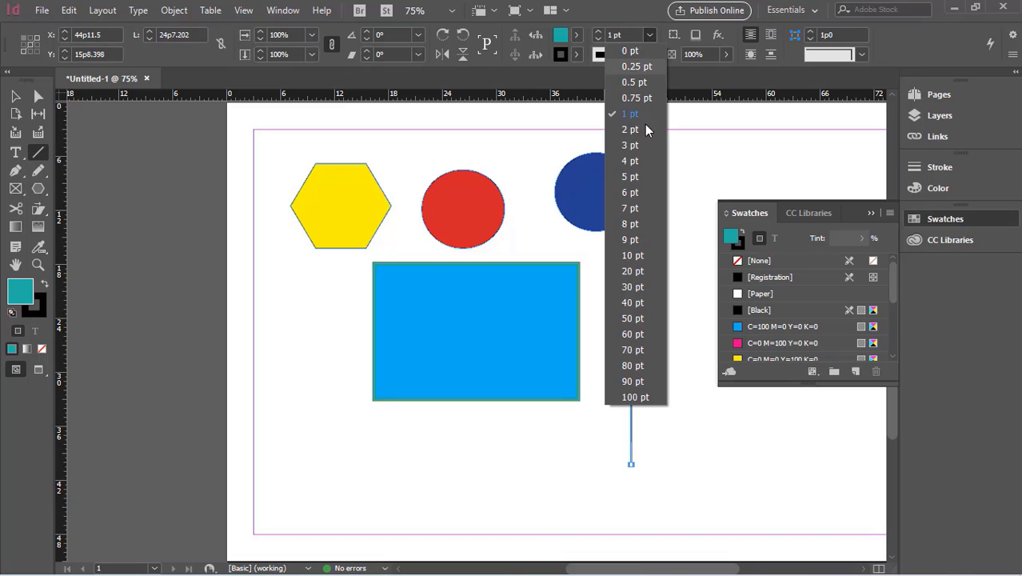
left_click(645, 208)
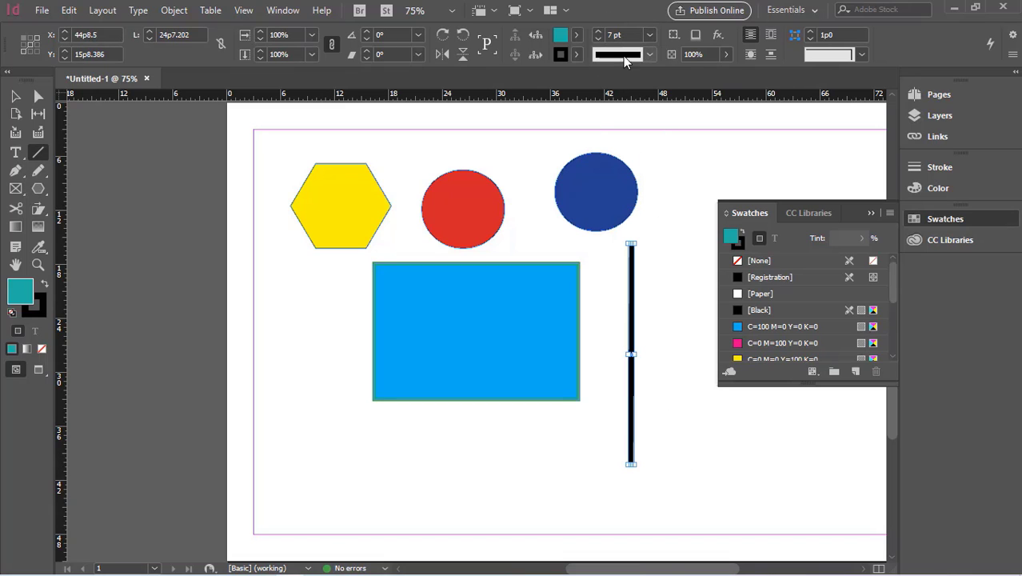
left_click(576, 53)
left_click(463, 199)
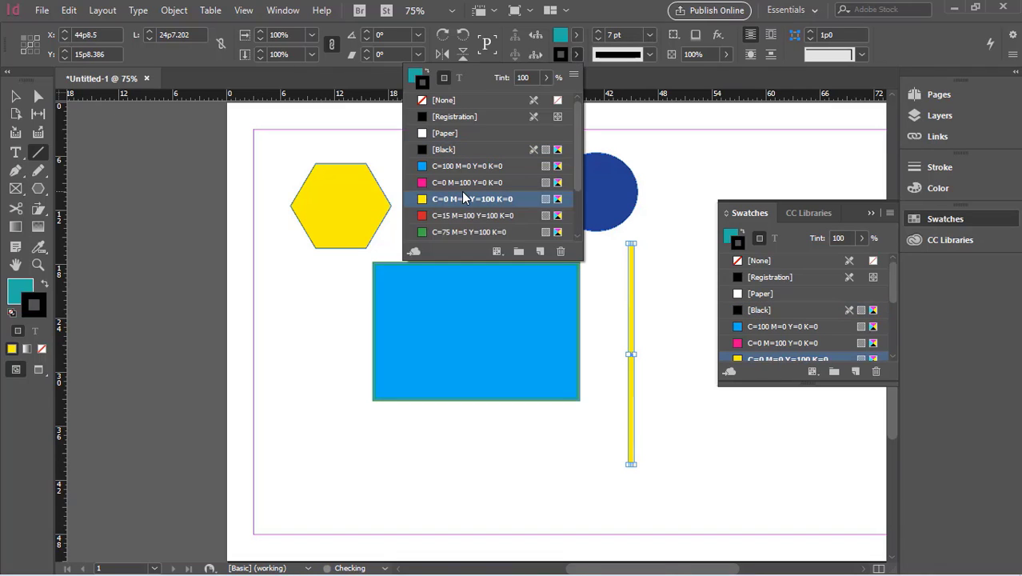
left_click(651, 35)
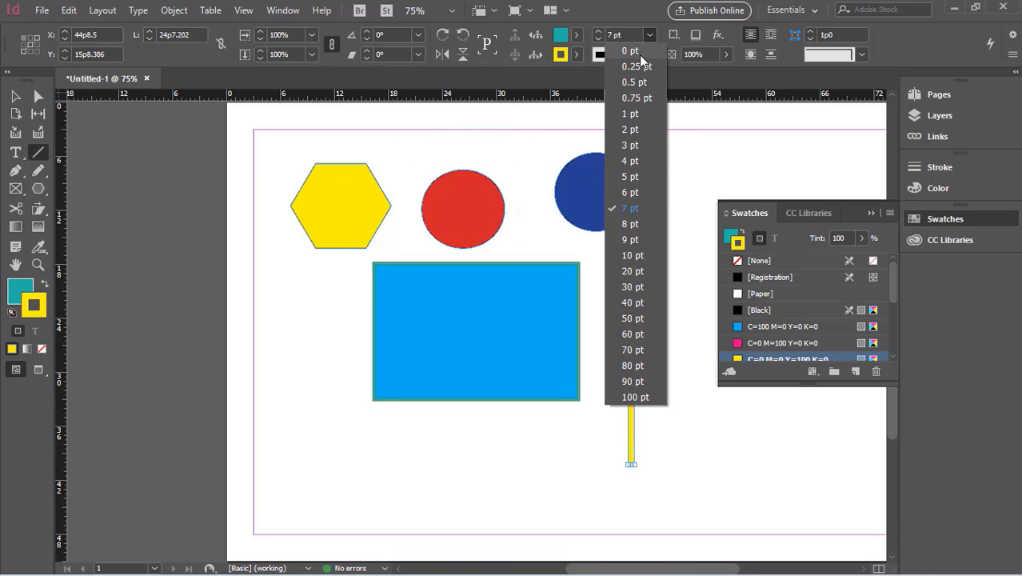
left_click(636, 66)
key("ctrl+shift+a")
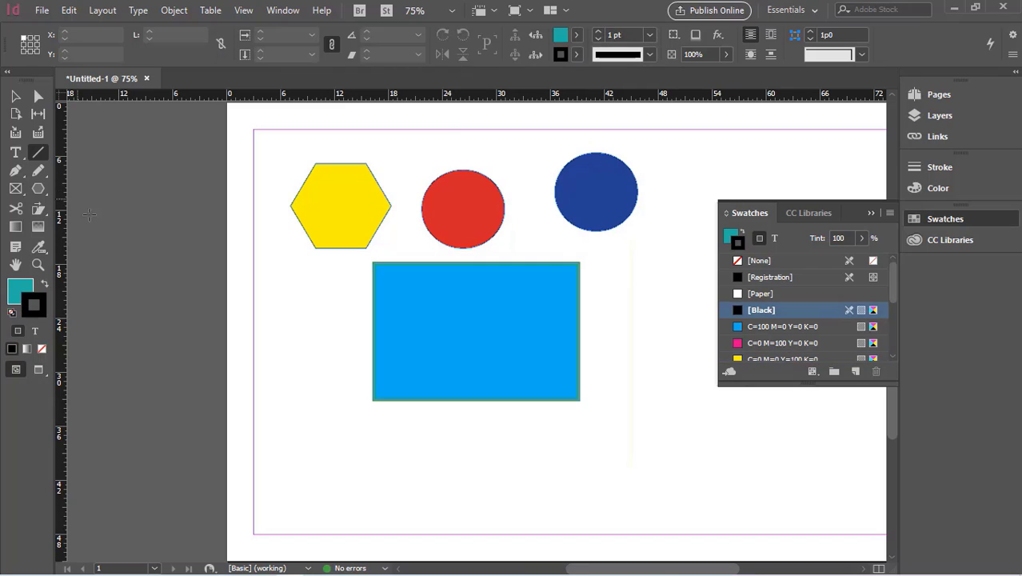
Step: Draw a slightly slanted black line about 22p6 long beside the thin yellow line and deselect it
left_click_drag(624, 238, 625, 440)
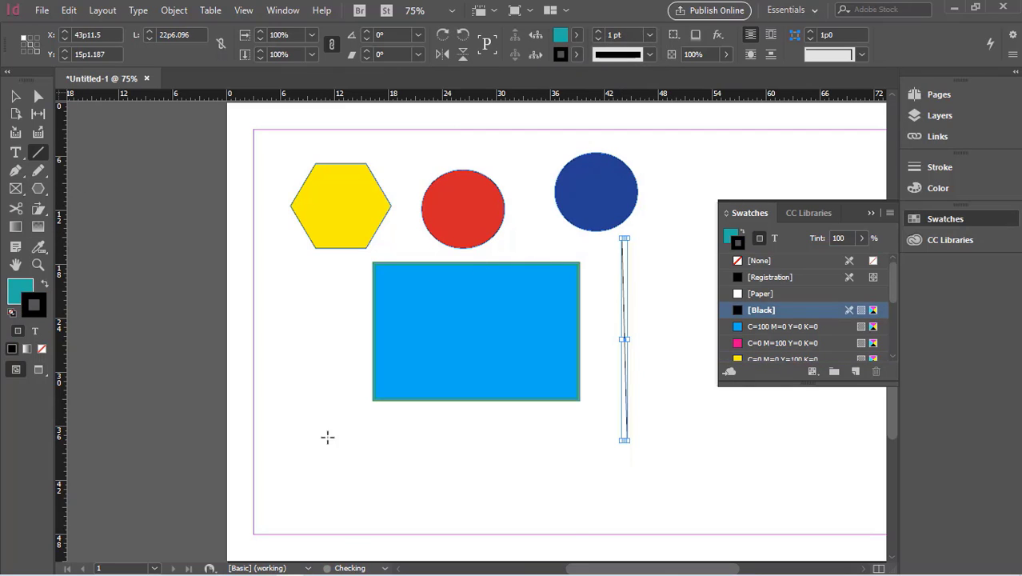
left_click(15, 96)
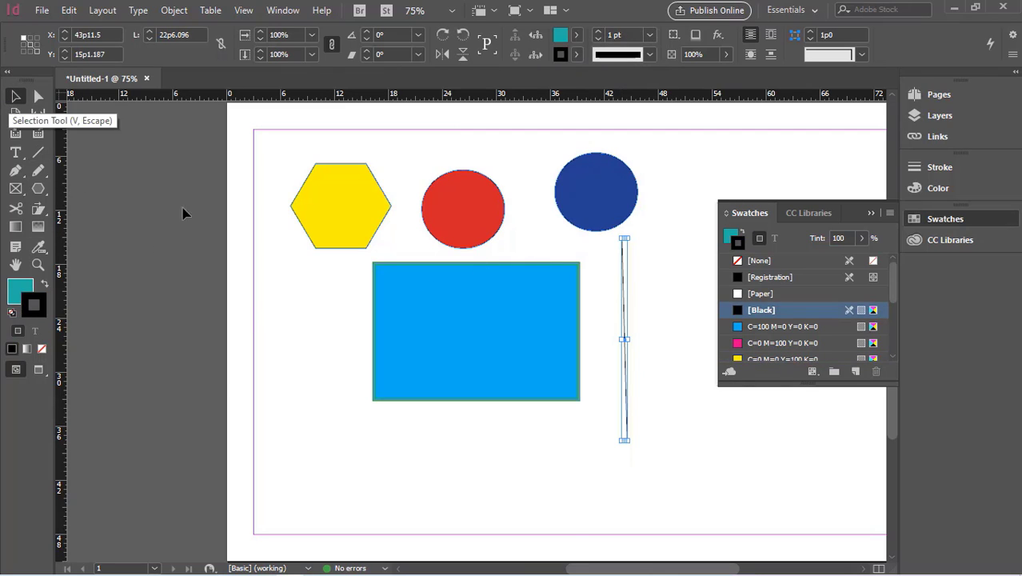
left_click(295, 342)
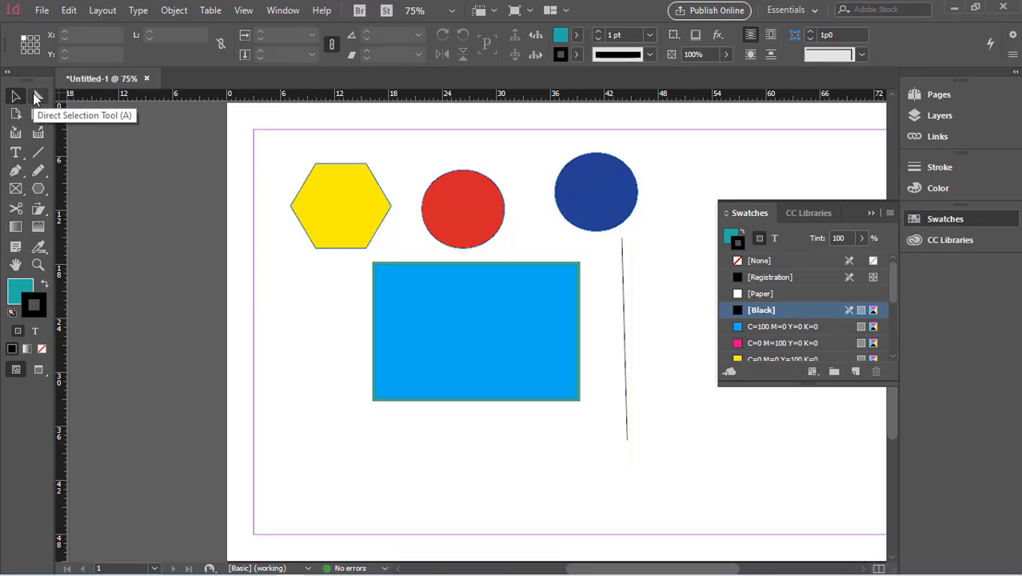
Step: Create a text frame about 15p8.4 by 6p3.6 below the rectangle and enter four lines of filler text starting with "bjhbkbkjbj"
left_click(17, 153)
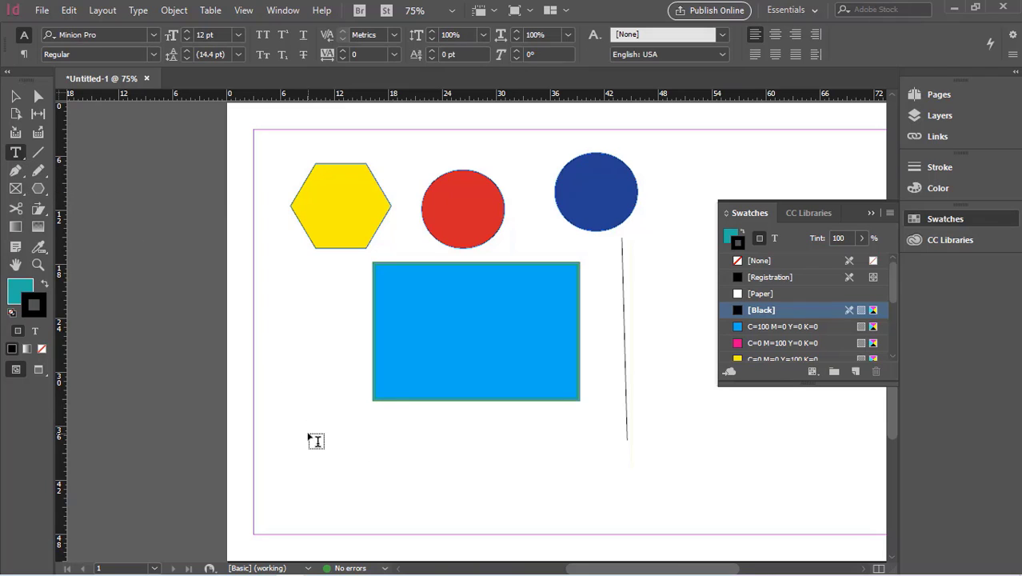
left_click_drag(308, 433, 450, 490)
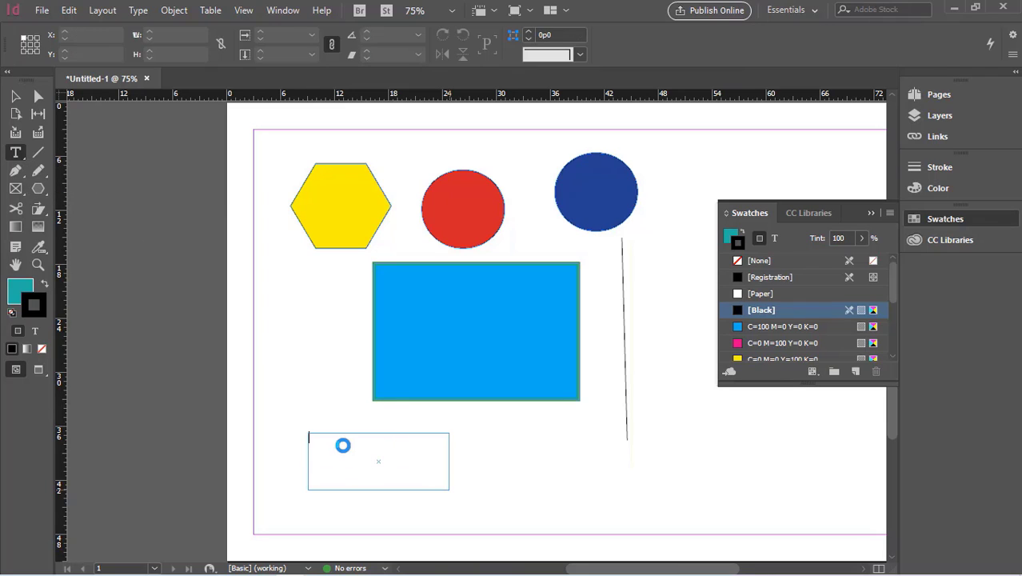
type("bjhbkbkjbj")
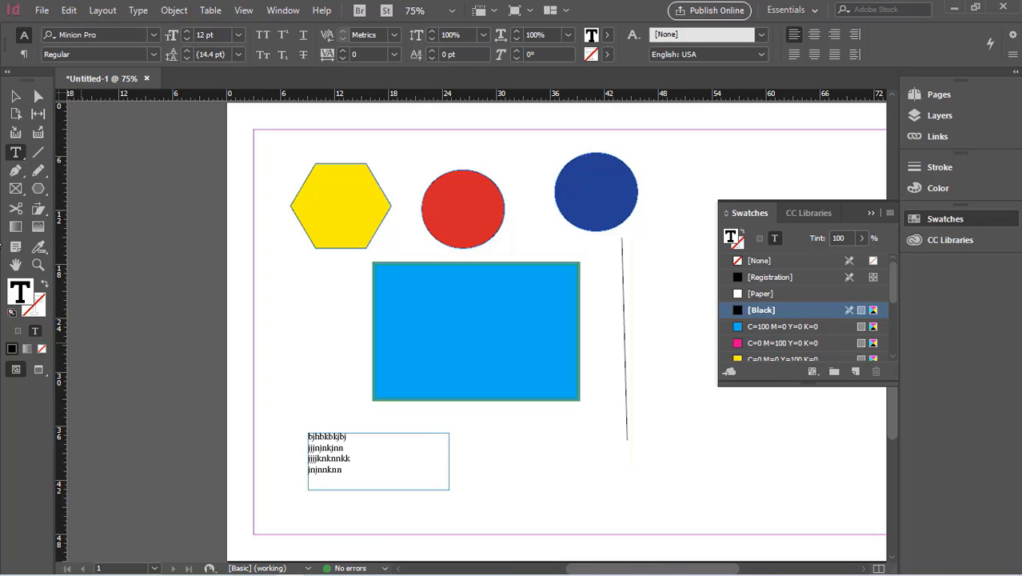
Step: Shrink the text frame to about 5p6 wide and 4p7.2 high, move it left of the blue rectangle, and deselect it
left_click(16, 96)
left_click(390, 487)
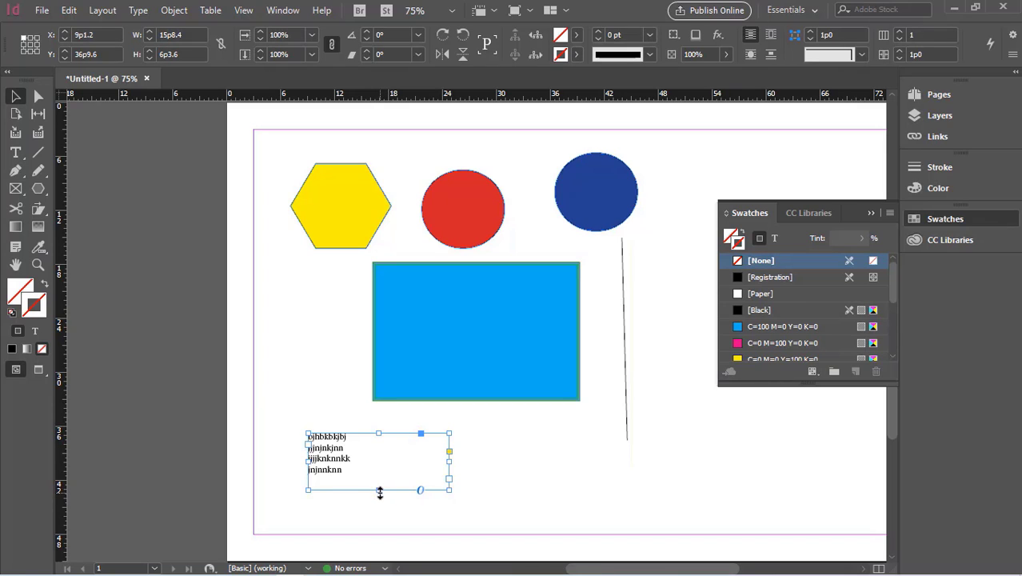
left_click_drag(379, 490, 374, 475)
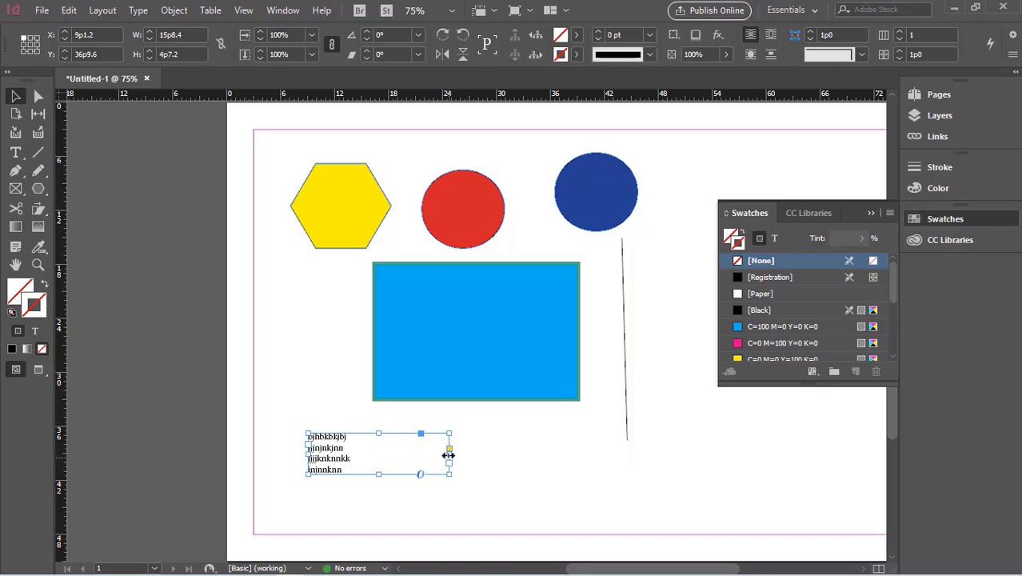
left_click_drag(449, 455, 359, 454)
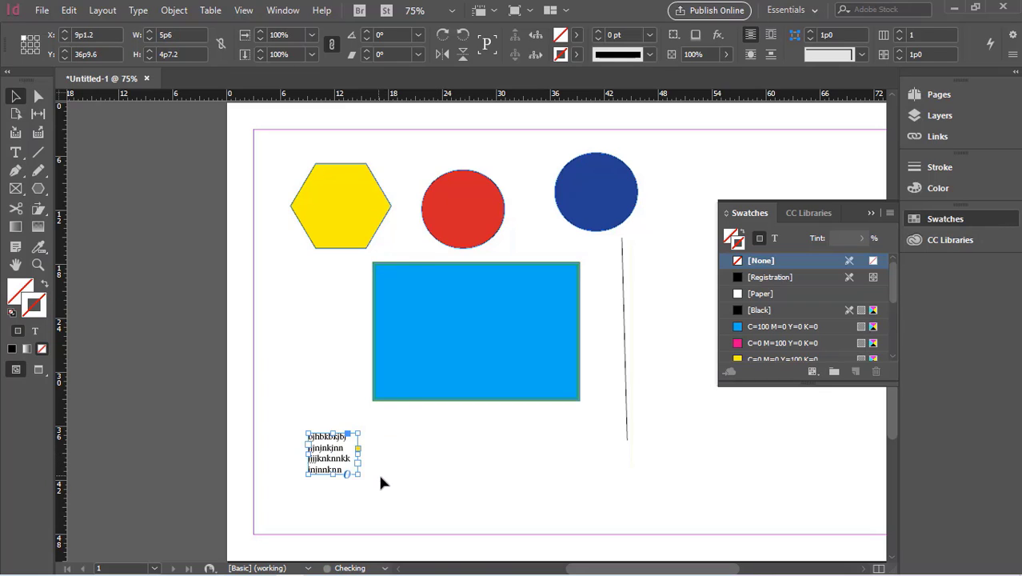
left_click(180, 272)
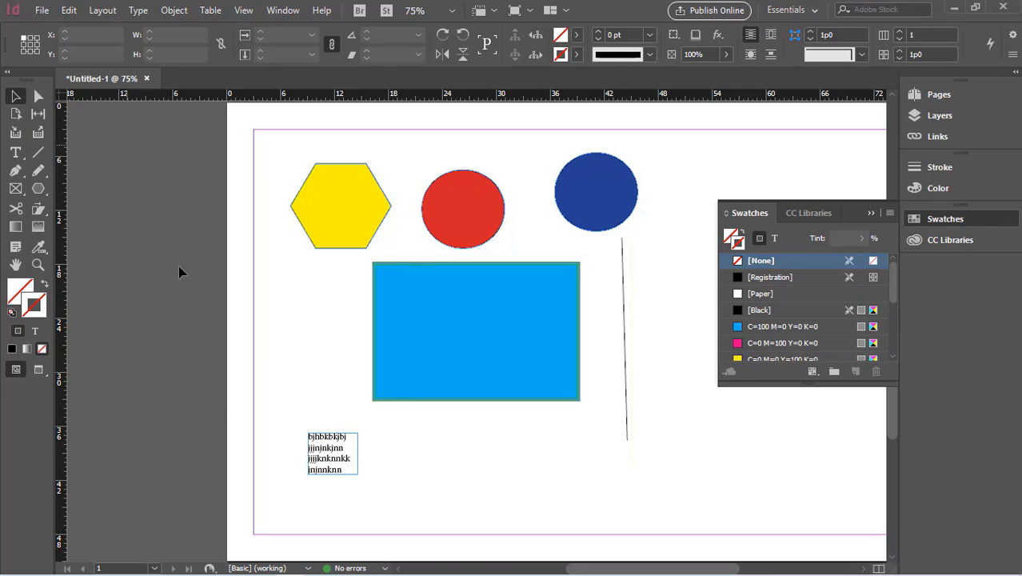
left_click_drag(337, 452, 305, 351)
left_click(224, 422)
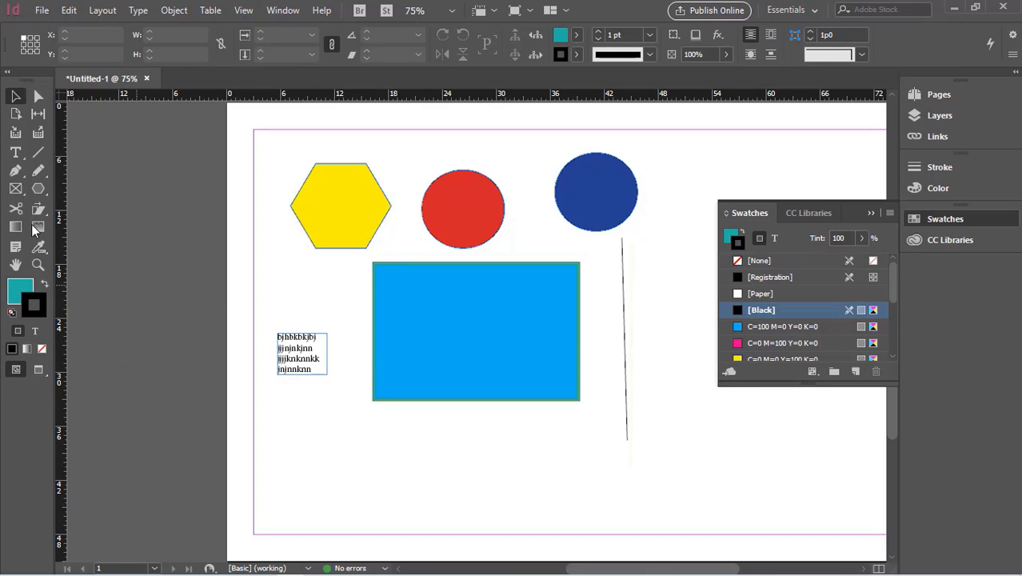
Step: Choose the Type on a Path Tool, return to the Selection Tool, and enlarge the text frame to about 17p9.6 by 12p6
left_click(29, 157)
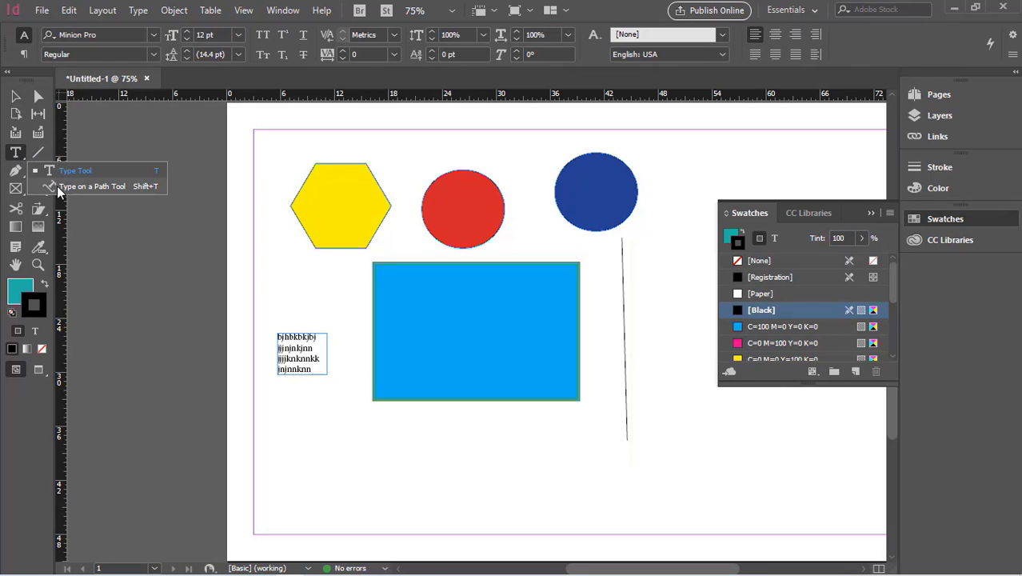
left_click(57, 185)
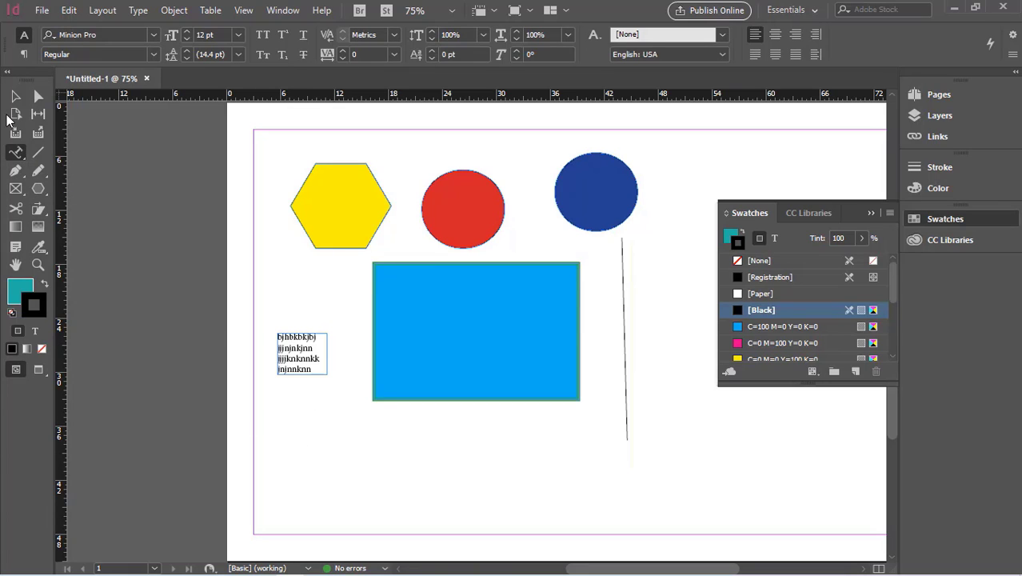
left_click(16, 97)
left_click(311, 368)
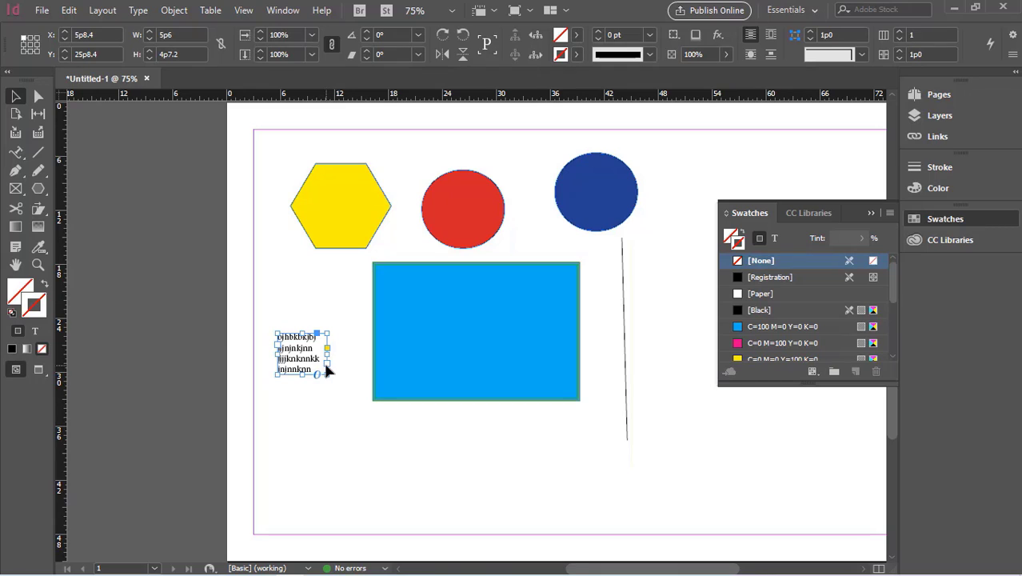
left_click_drag(328, 366, 422, 424)
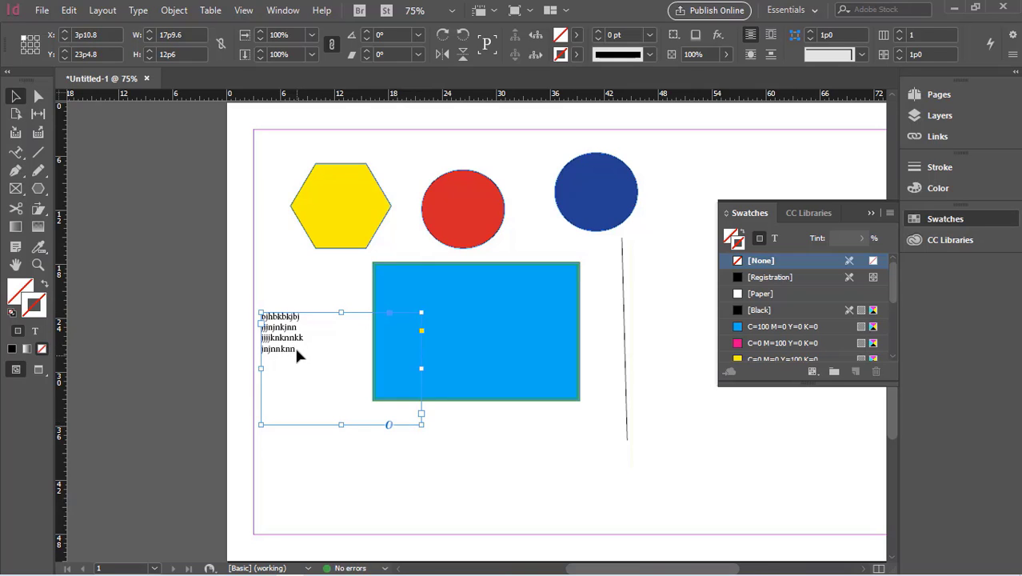
Step: Try the Set 1, Set 2 and All Small Caps OpenType features on the text frame and turn them all off again
left_click(389, 425)
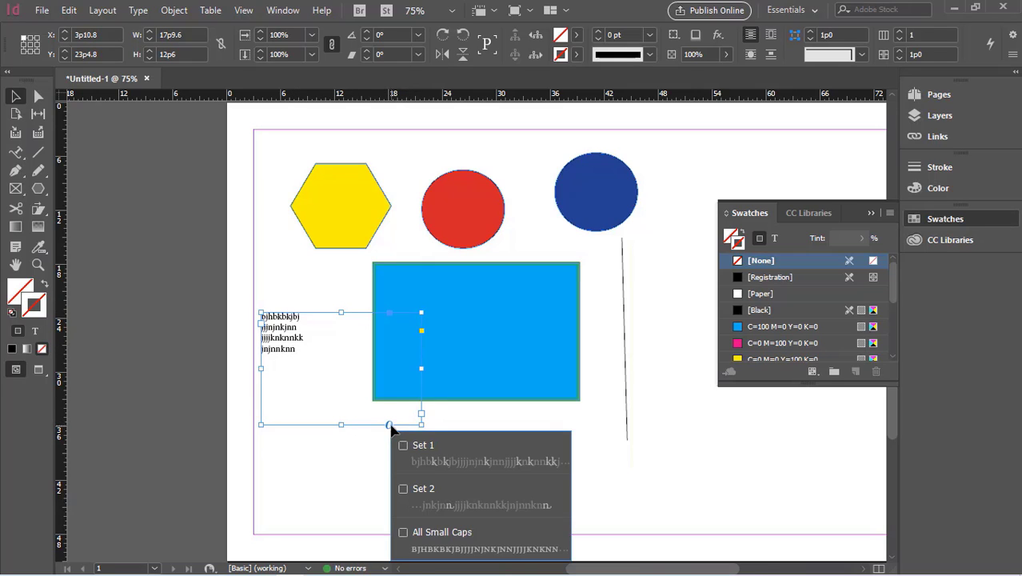
left_click(438, 499)
left_click(433, 535)
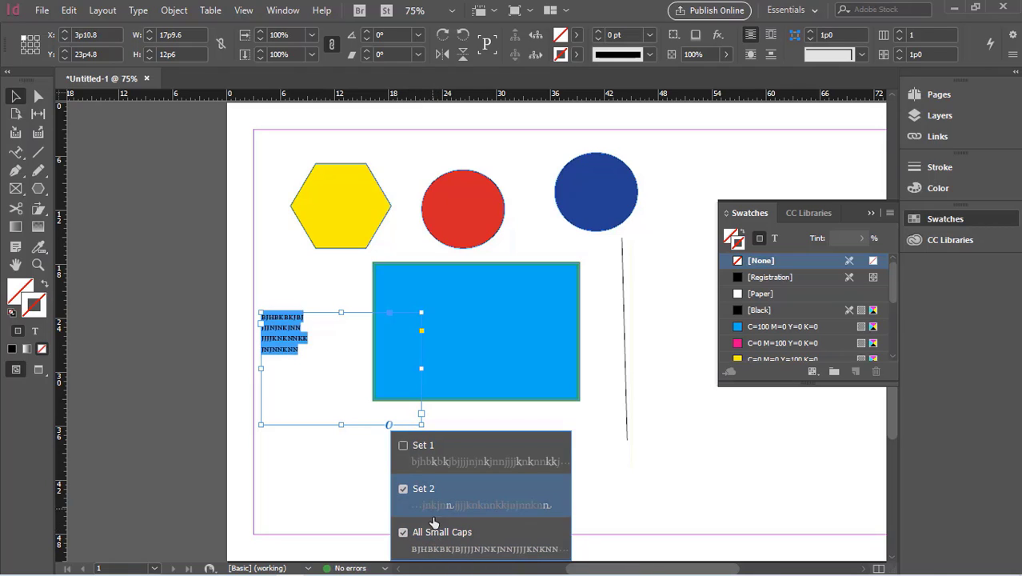
left_click(404, 446)
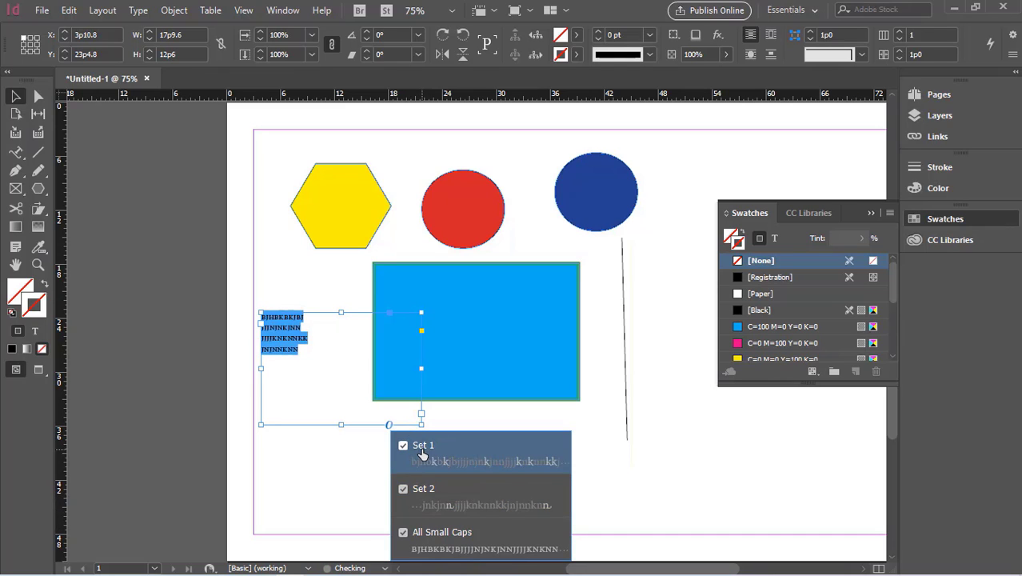
left_click(404, 532)
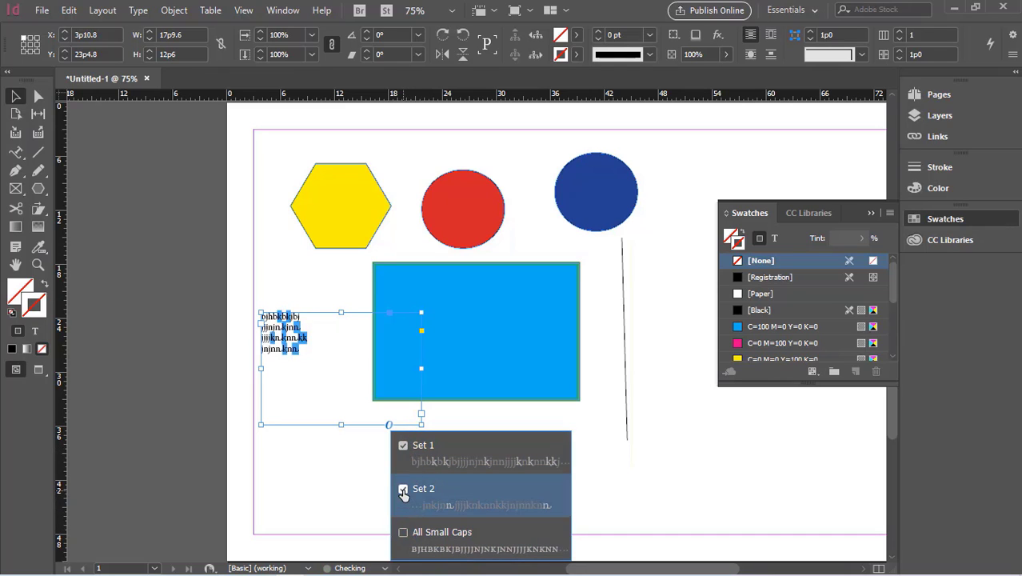
left_click(404, 489)
left_click(403, 446)
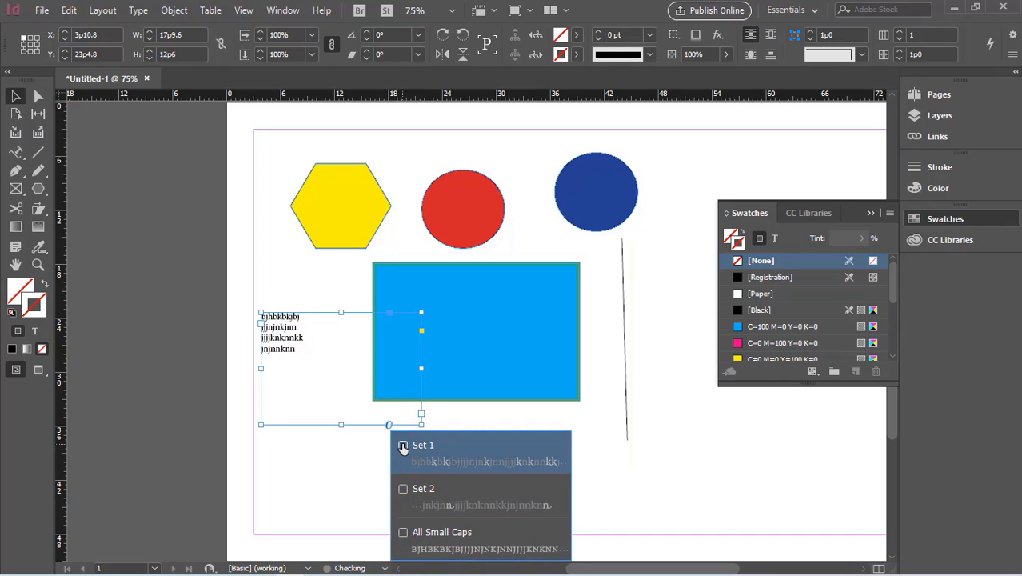
Step: Round the text frame's corners to about 0p8.2 and shrink the frame to about 12p4.2 wide by 8p9.6 high
left_click(422, 331)
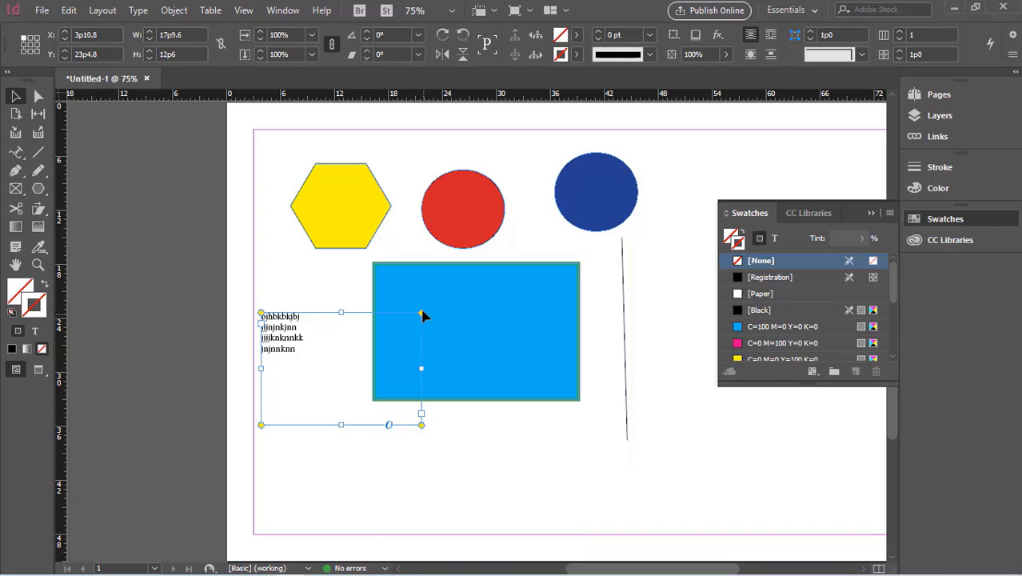
left_click_drag(421, 317, 352, 332)
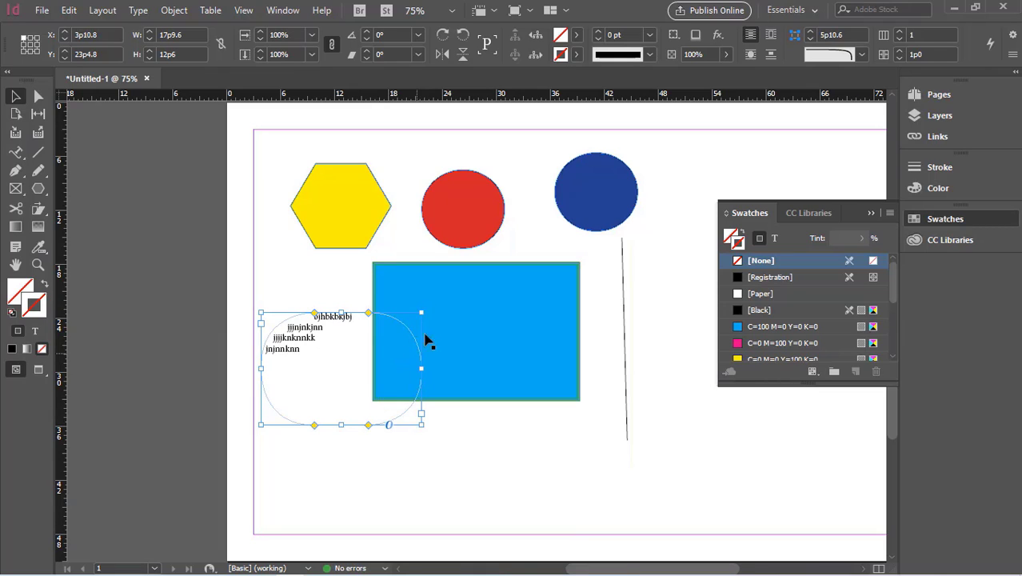
left_click_drag(368, 313, 418, 324)
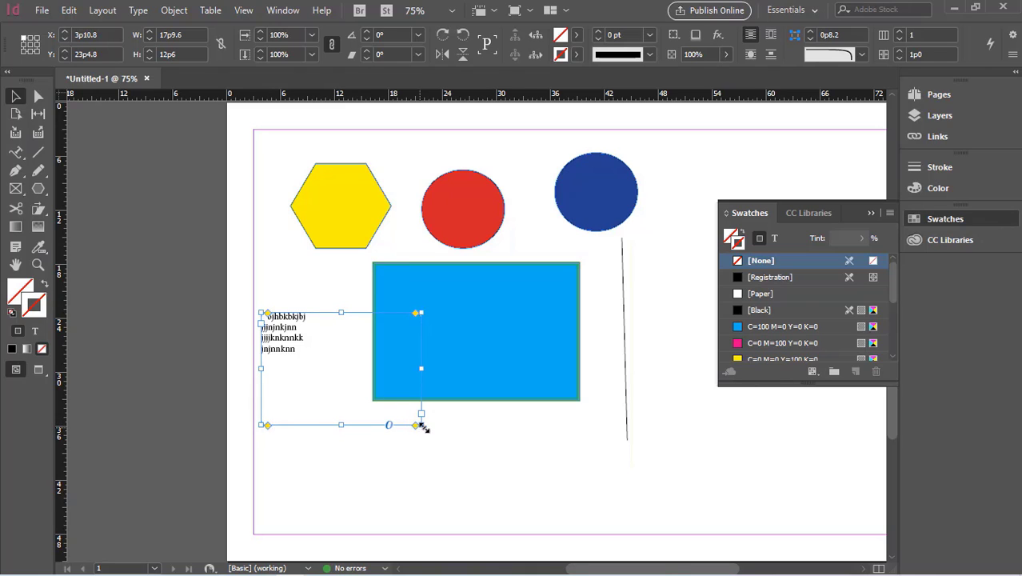
left_click_drag(421, 424, 371, 392)
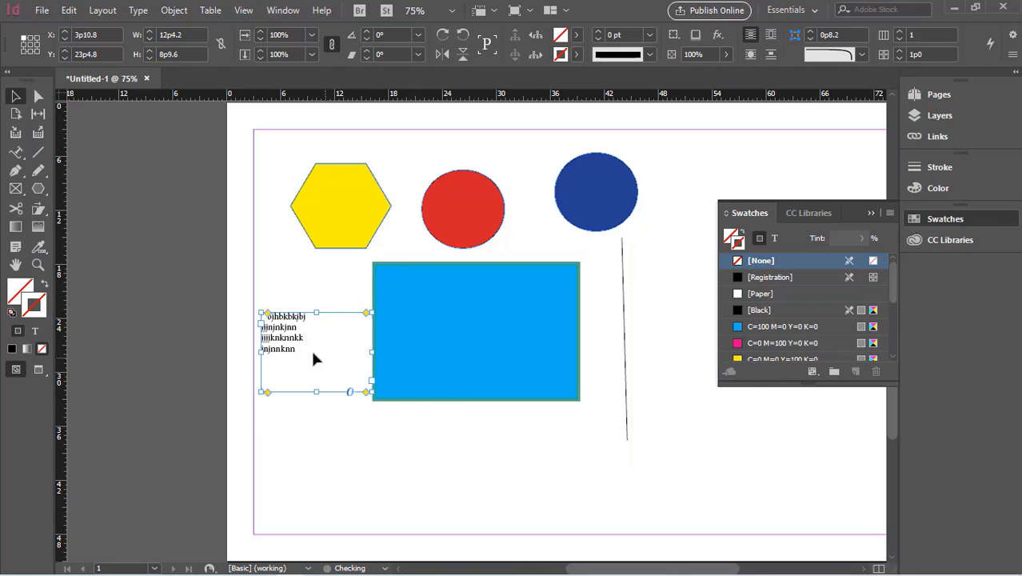
Step: Set all the text in the frame to 30 pt and return to the Selection Tool
double_click(294, 355)
key("ctrl+a")
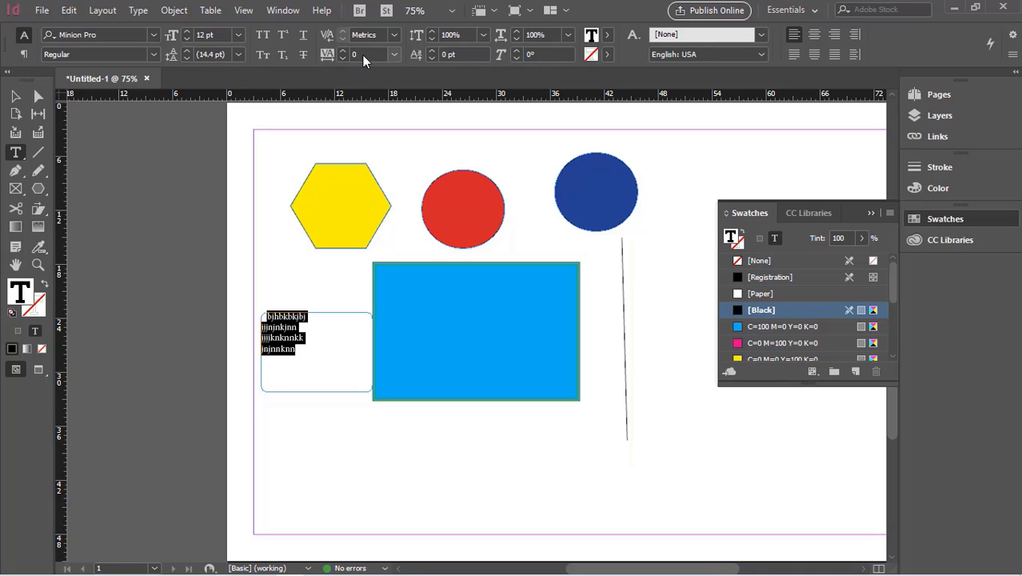
left_click(239, 36)
left_click(230, 212)
left_click(15, 96)
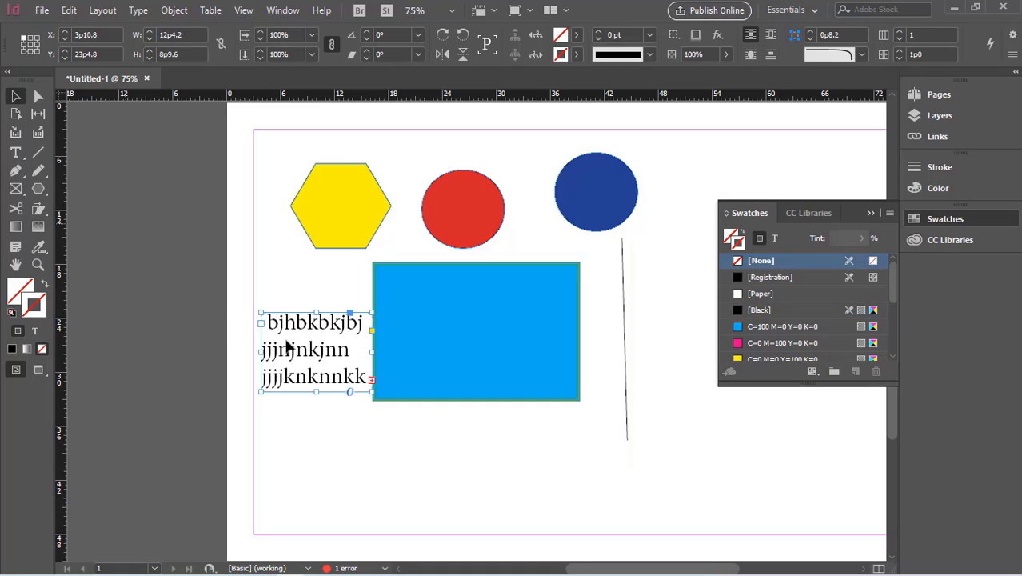
Step: Add filler text along the slanted black line with the Type on a Path Tool, covering nearly half its length
left_click(16, 153)
left_click(22, 156)
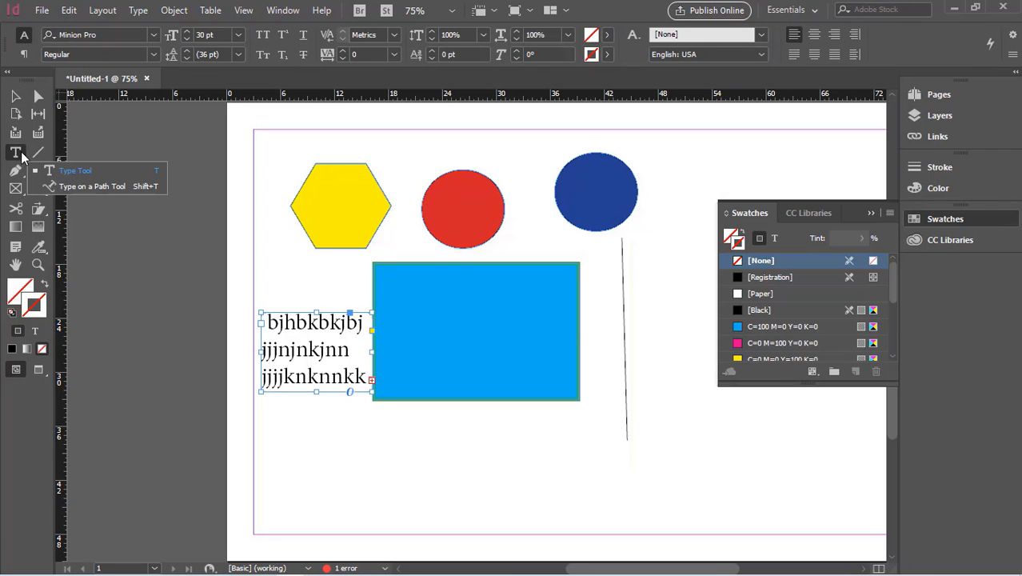
left_click(70, 189)
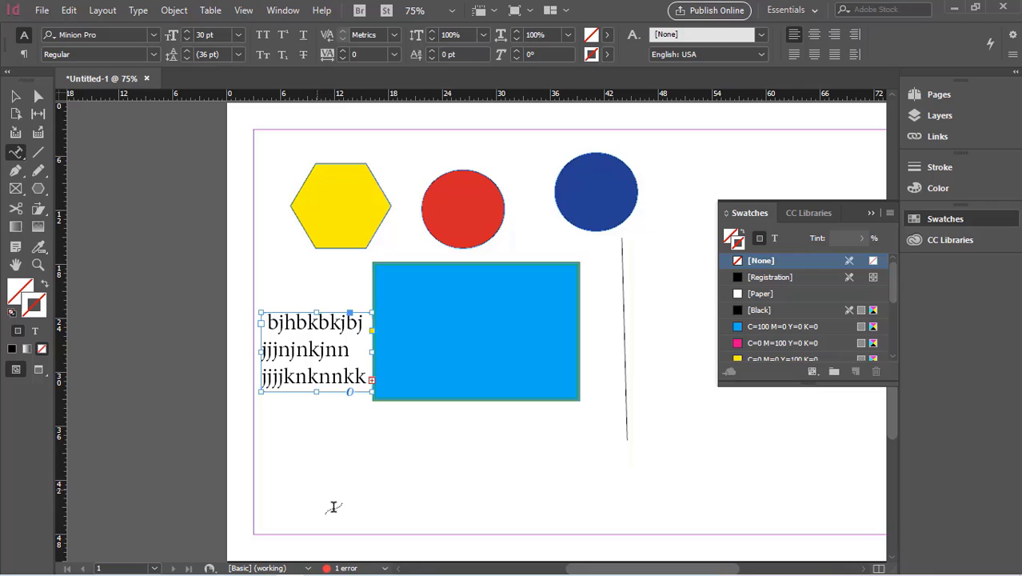
left_click(320, 453)
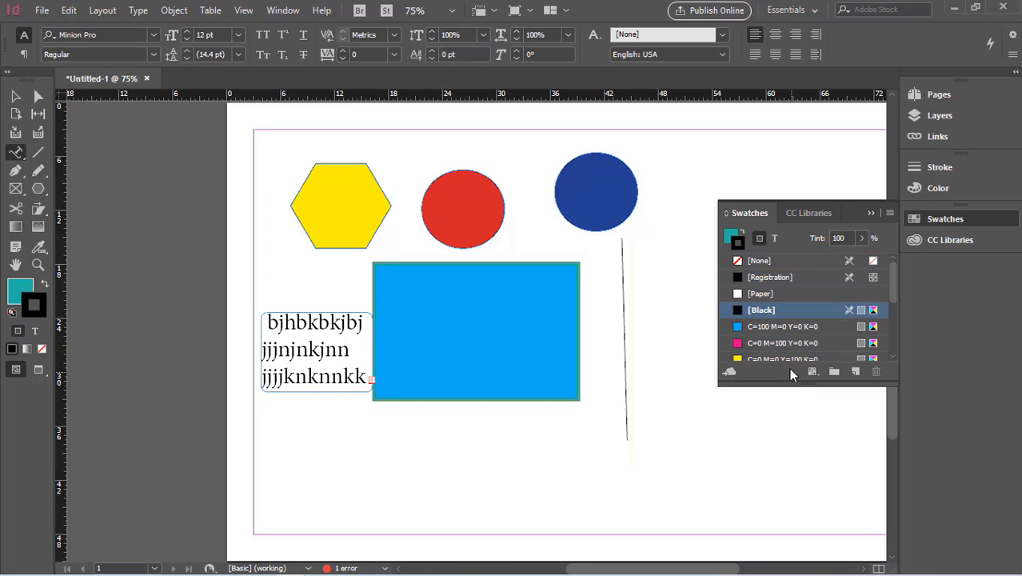
left_click(625, 275)
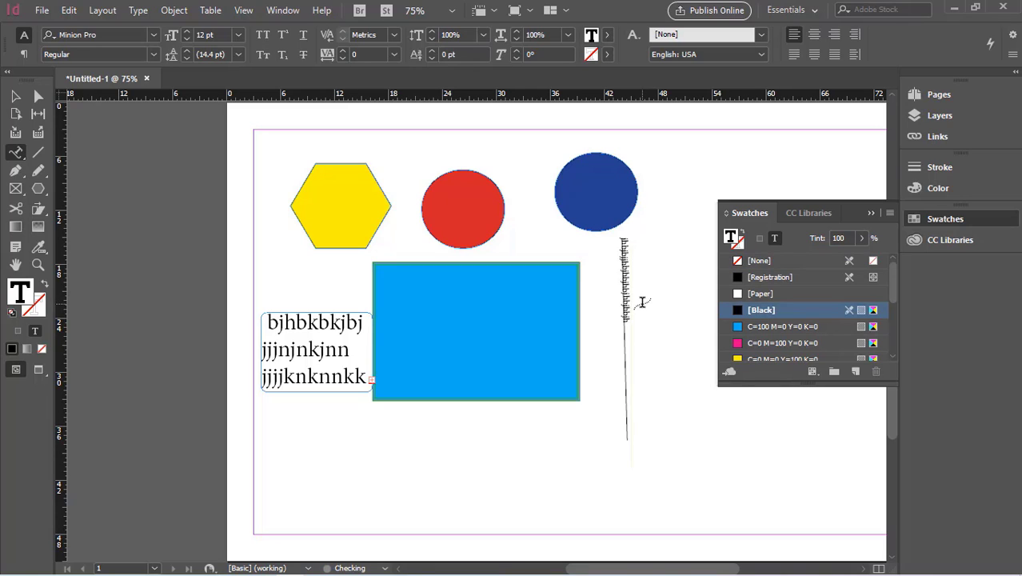
left_click(15, 96)
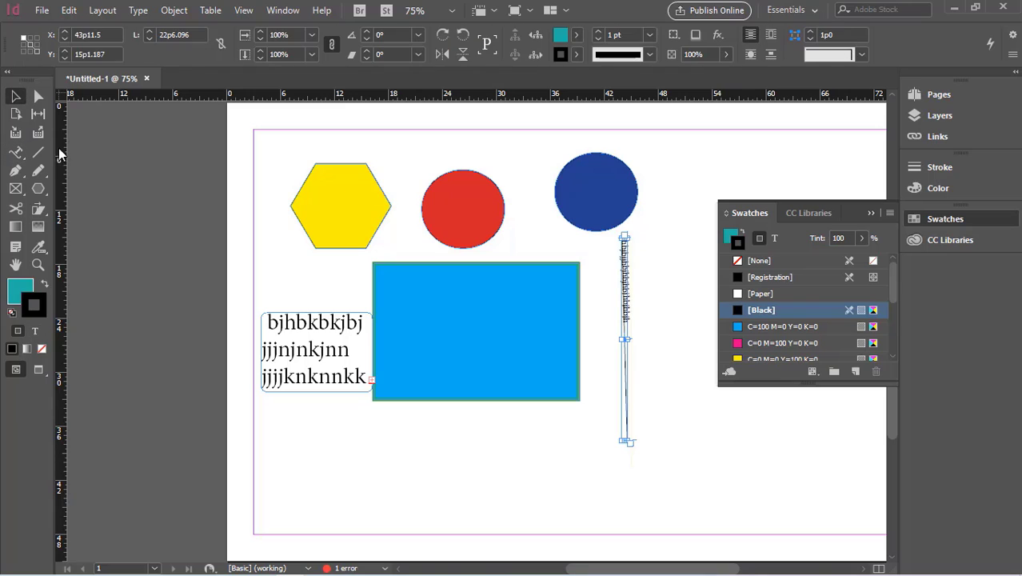
Step: Draw a wavy open path about 29p2.4 by 5p8.2 below the blue rectangle with the Pen tool and set its fill to None
left_click(38, 152)
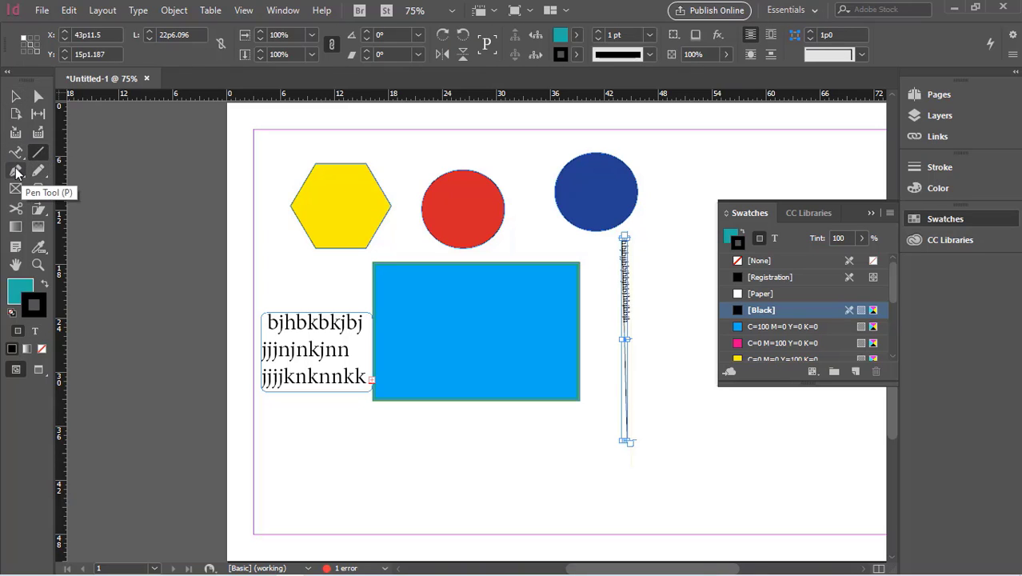
left_click(16, 173)
left_click(334, 464)
left_click_drag(449, 446, 507, 474)
left_click_drag(596, 478, 645, 452)
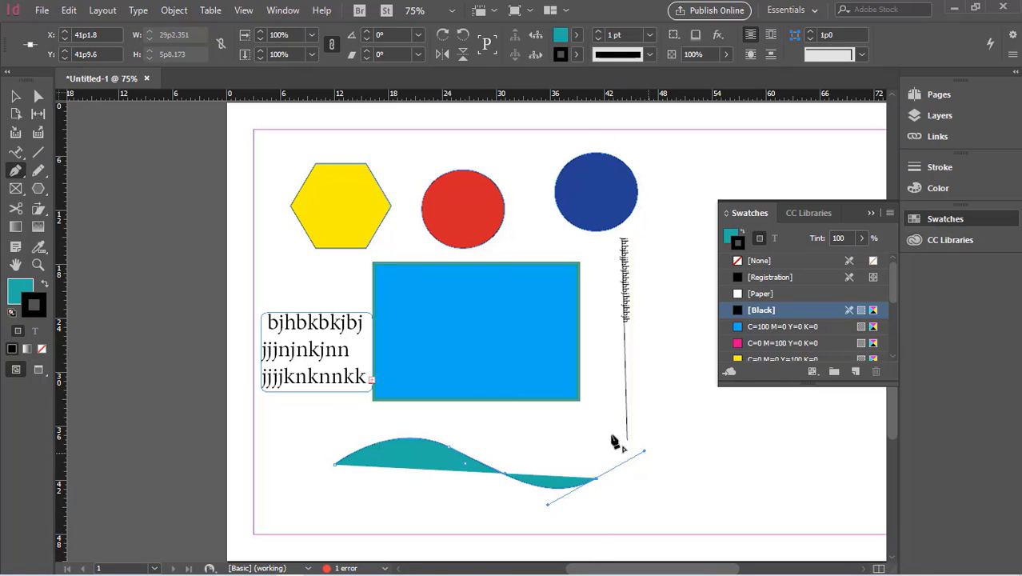
left_click(575, 36)
left_click(536, 83)
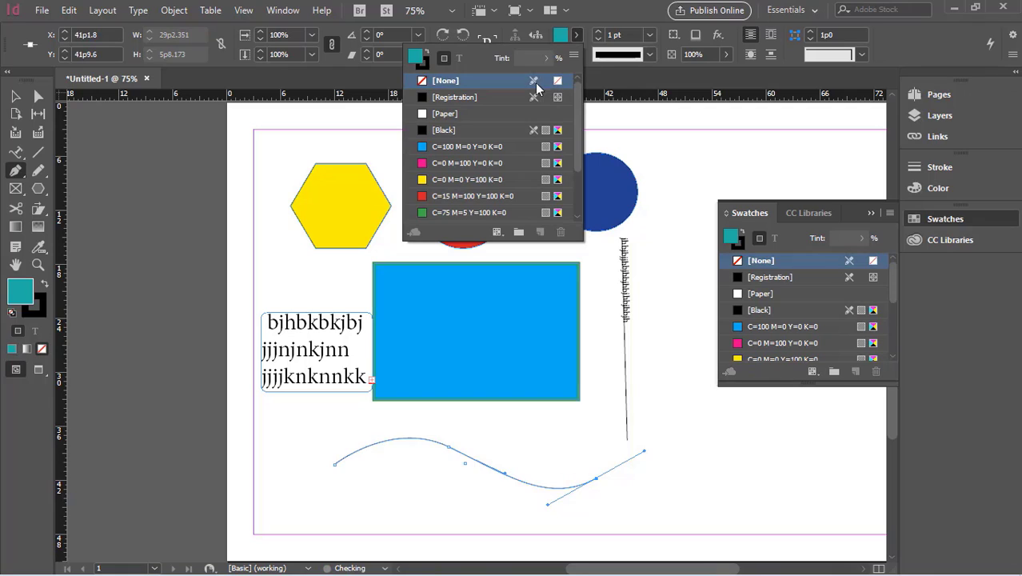
left_click(15, 96)
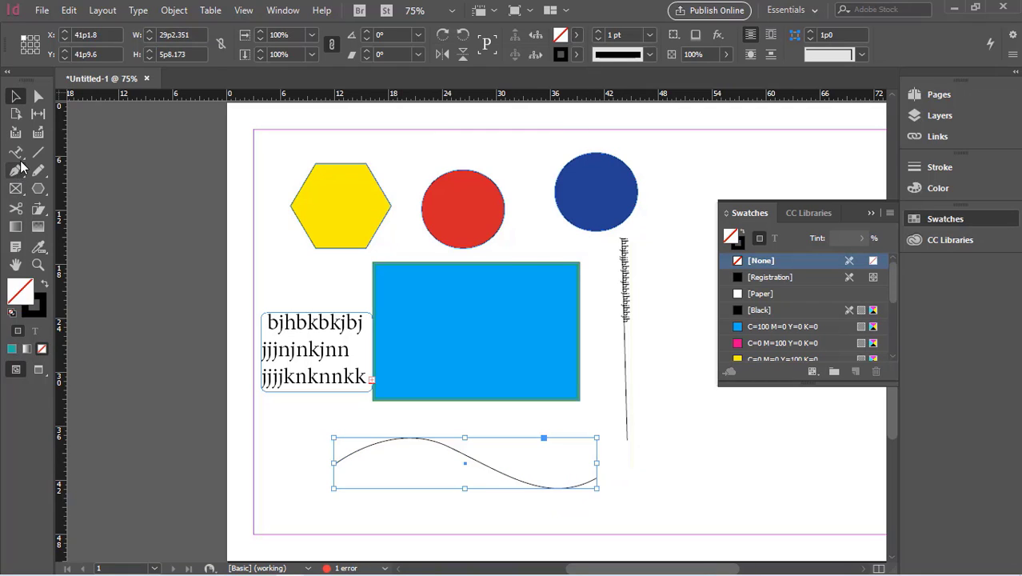
Step: Enter filler text along the whole wavy path with the Type on a Path Tool and return to the Selection Tool
left_click(16, 152)
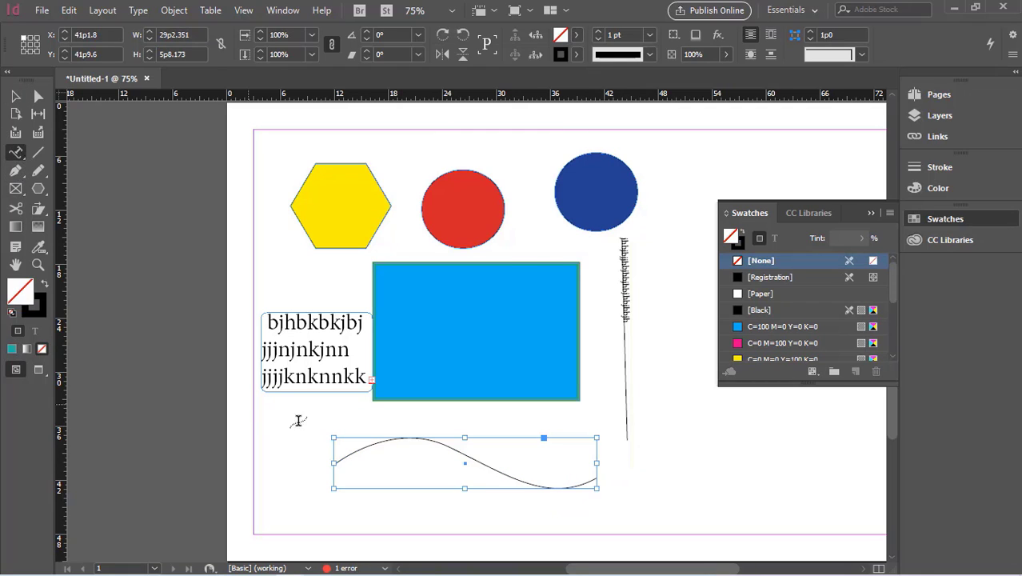
left_click(347, 451)
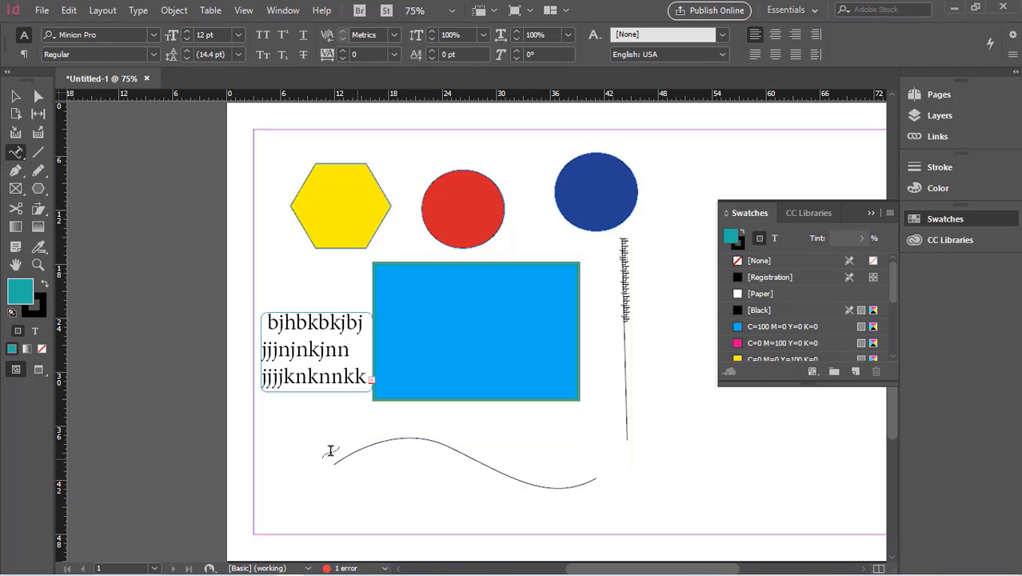
left_click(336, 463)
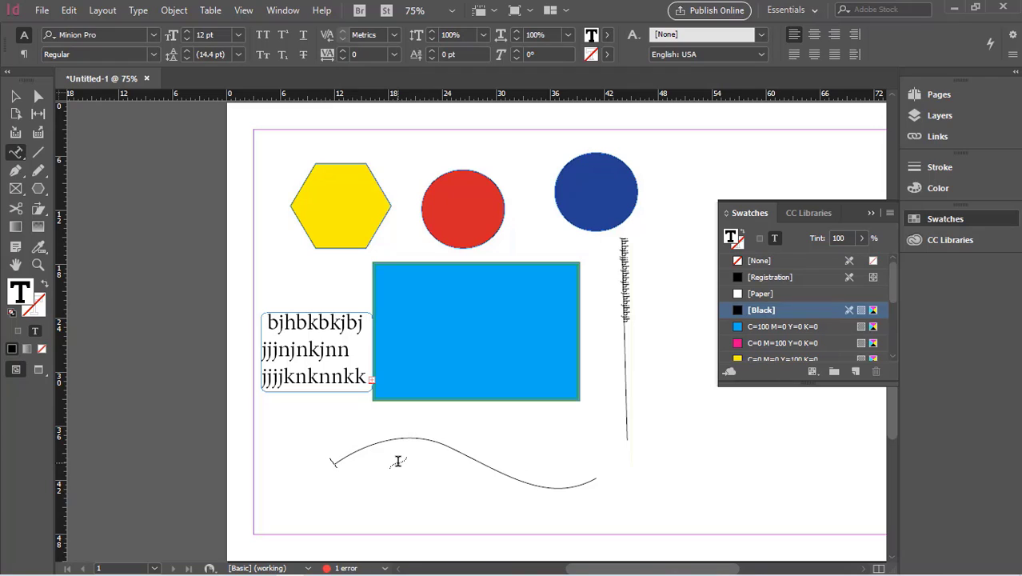
type("jjhbhj")
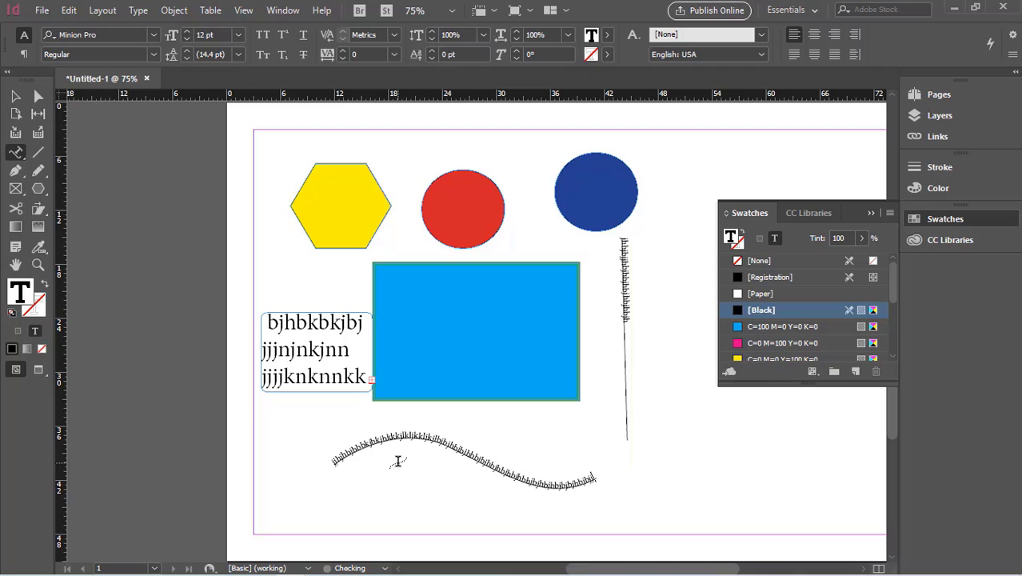
type("b")
key("BackSpace")
left_click(16, 97)
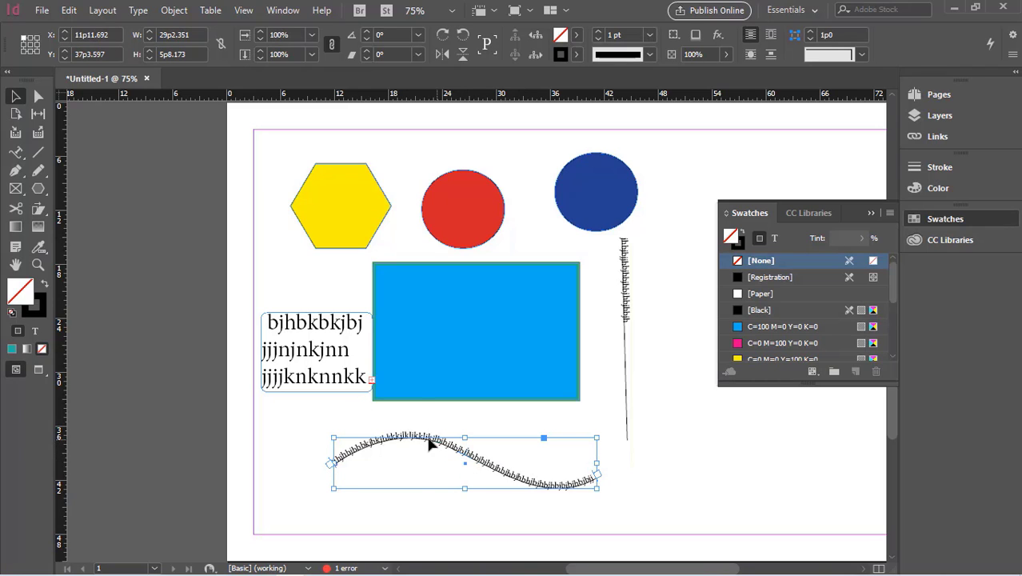
Step: Move the wavy text path to X 17p0 and reshape it to about 36p9.6 wide by 3p9.4 high
left_click_drag(432, 444, 477, 457)
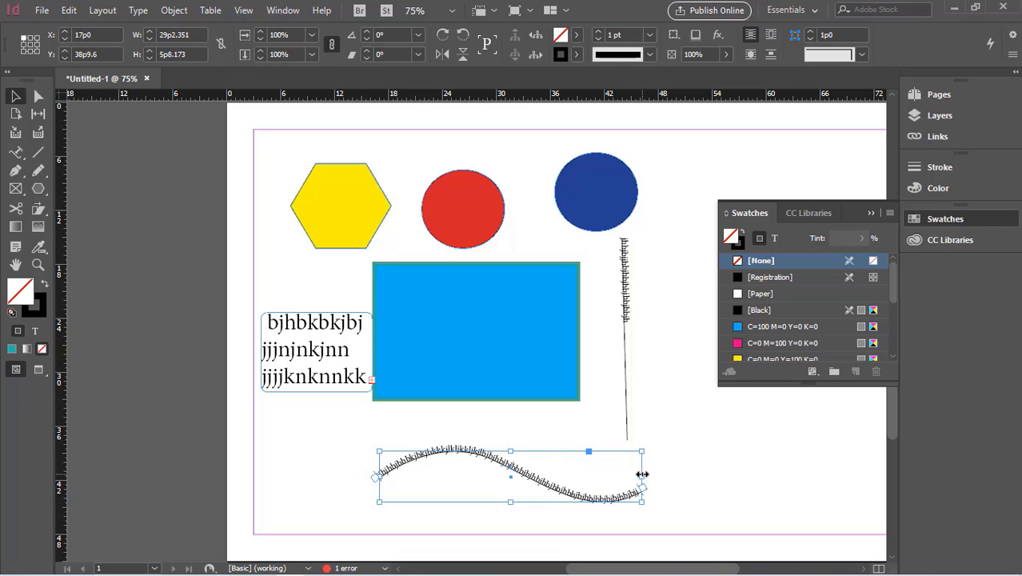
left_click_drag(642, 476, 716, 475)
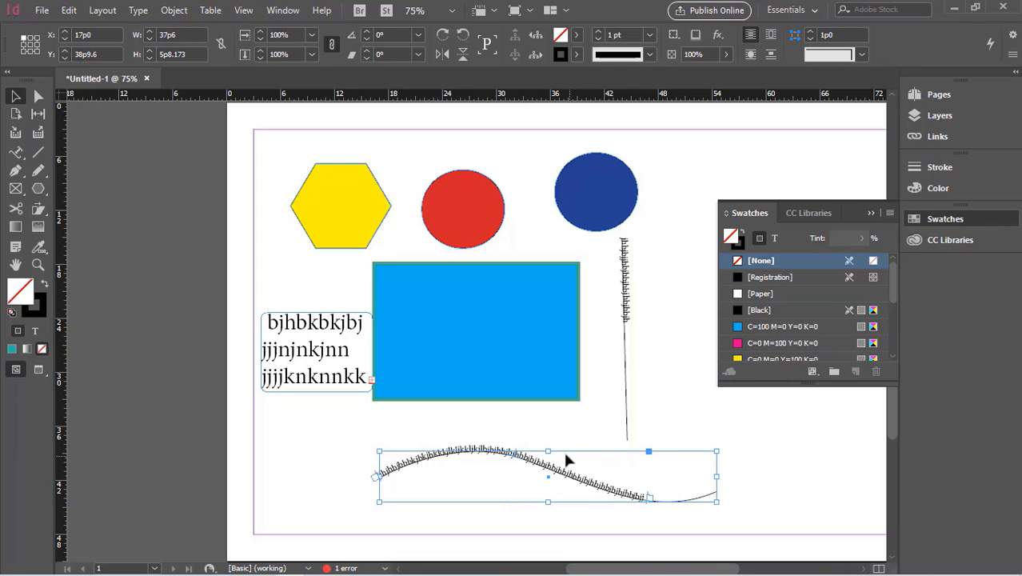
left_click_drag(548, 452, 550, 422)
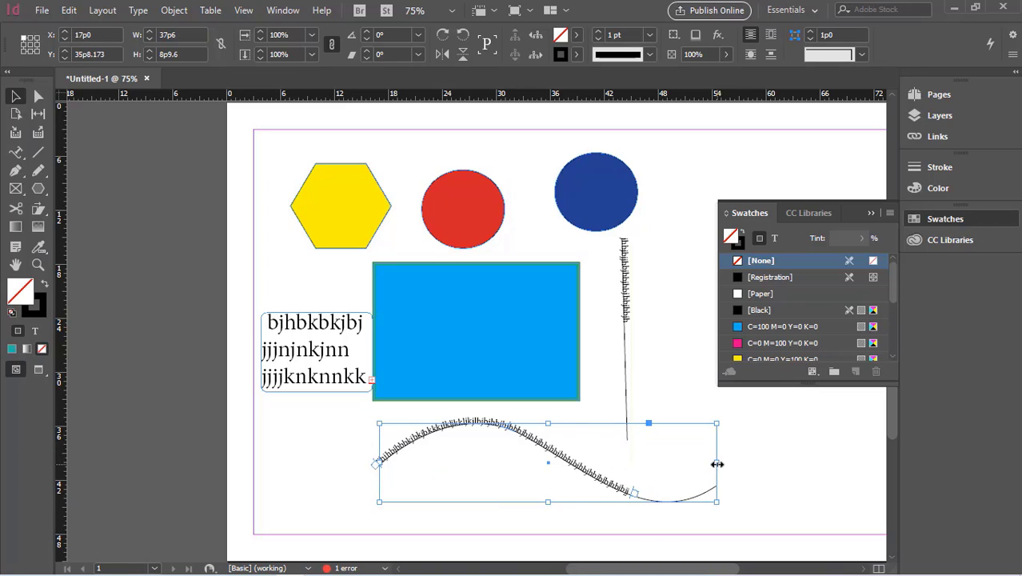
left_click_drag(718, 464, 596, 464)
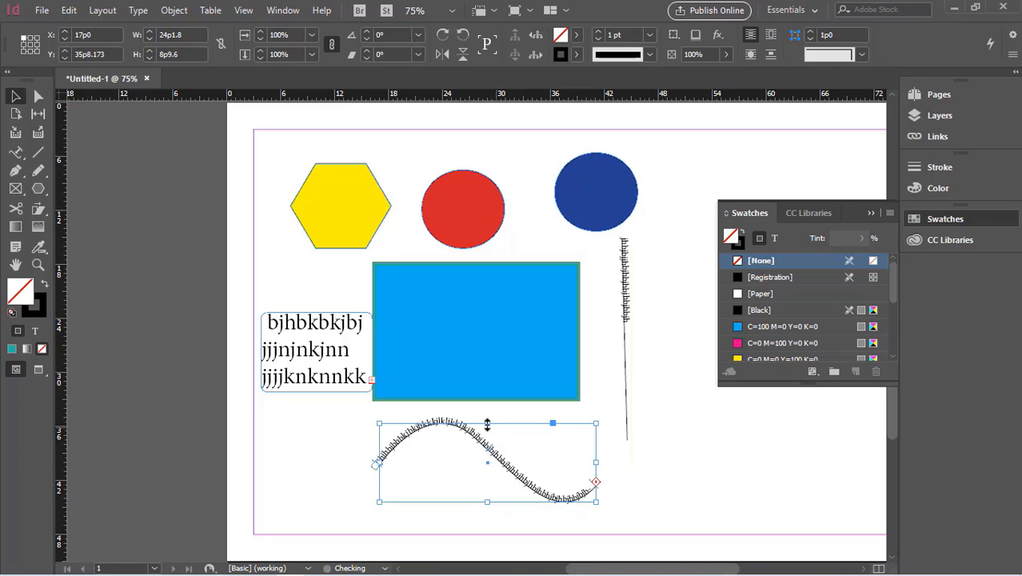
left_click_drag(487, 424, 489, 467)
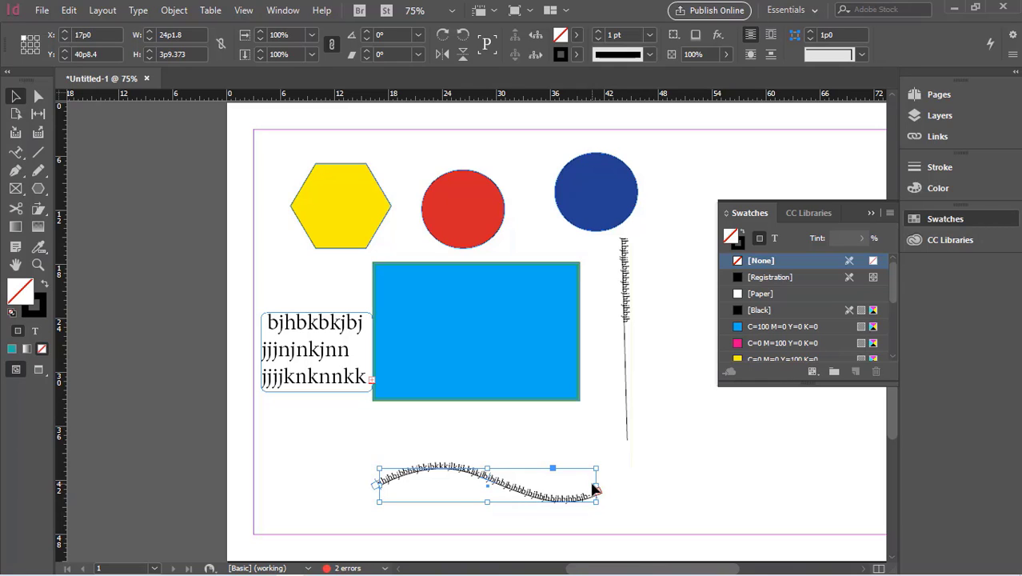
left_click_drag(596, 485, 710, 485)
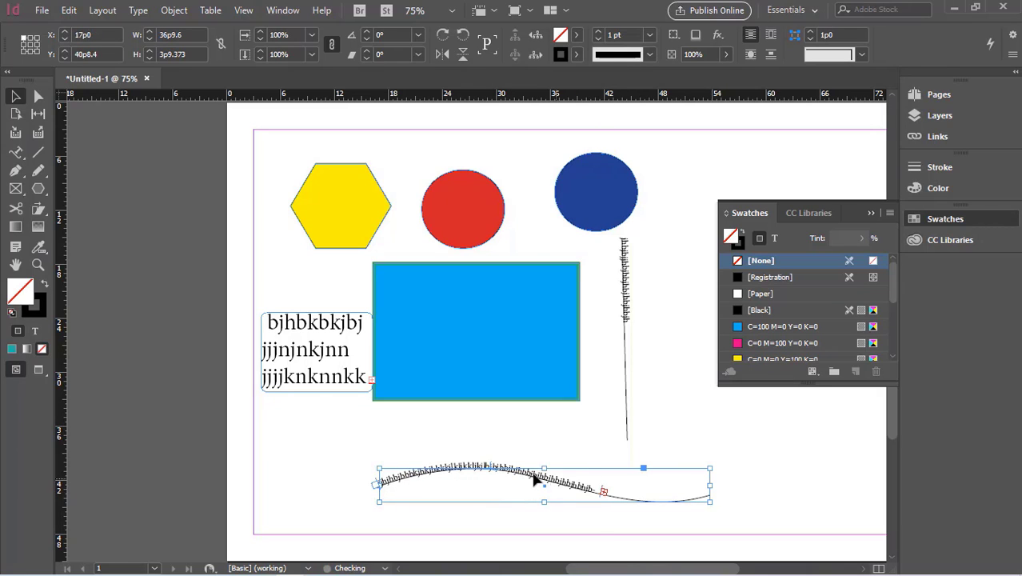
Step: Flow the wavy path's overset text into a new text frame about 78p0 by 13p4.8 below the blue rectangle
left_click(604, 491)
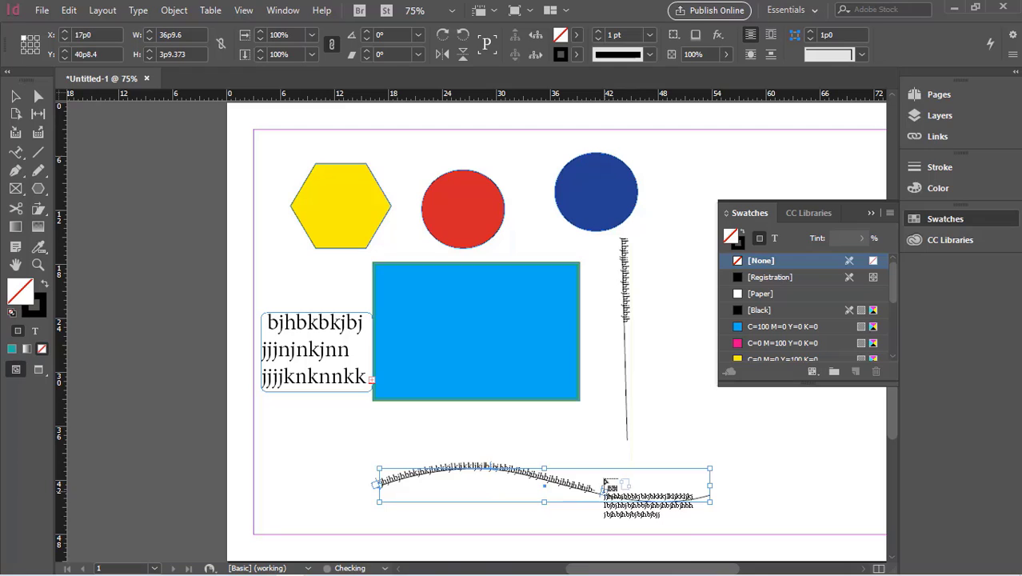
left_click(571, 413)
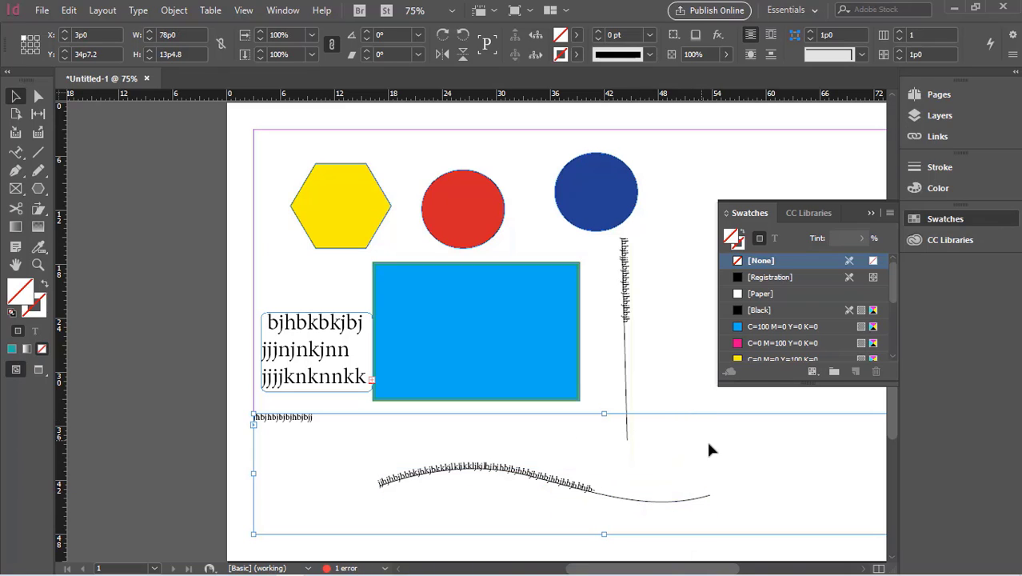
left_click(38, 96)
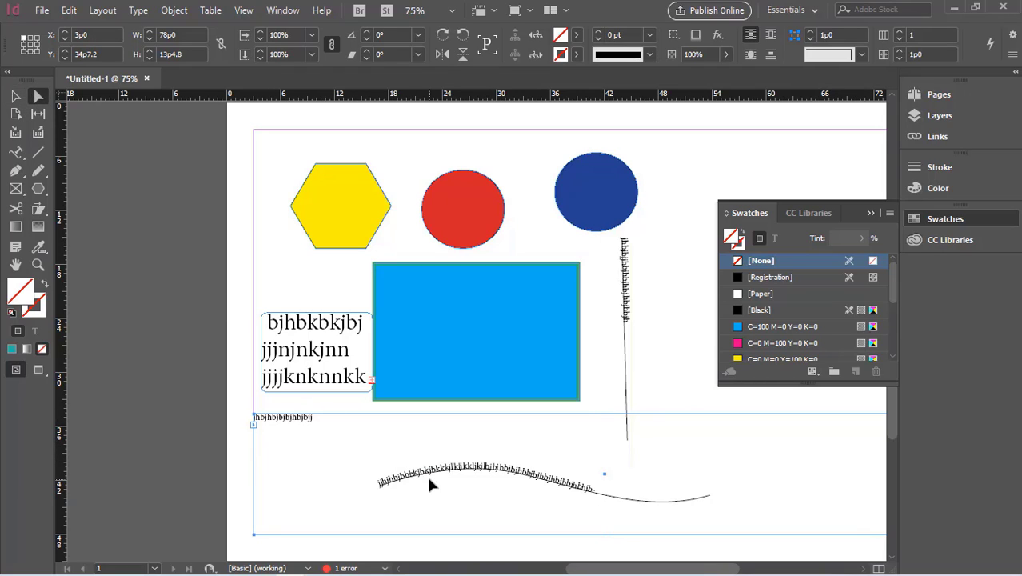
left_click(321, 362)
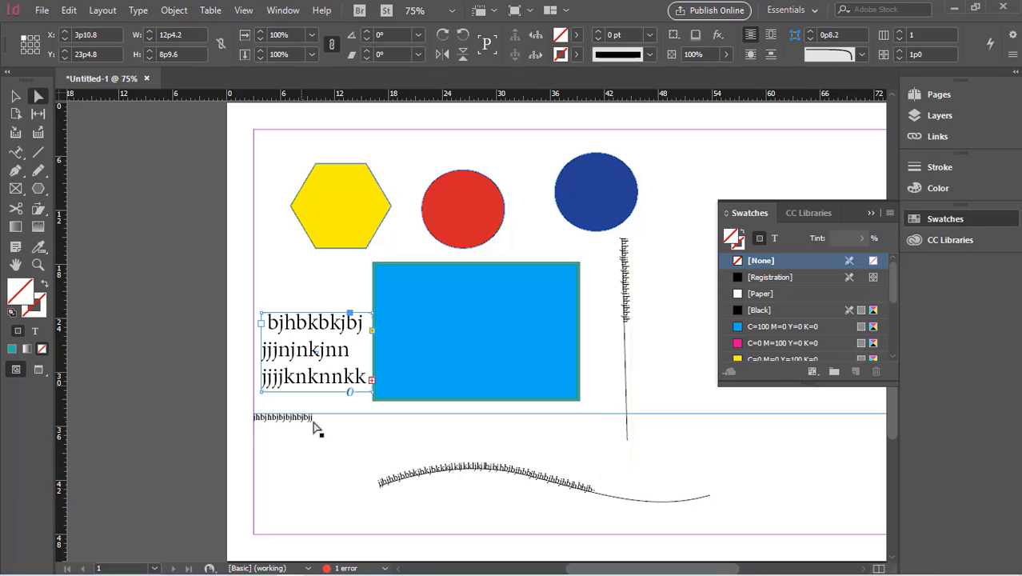
left_click(309, 424)
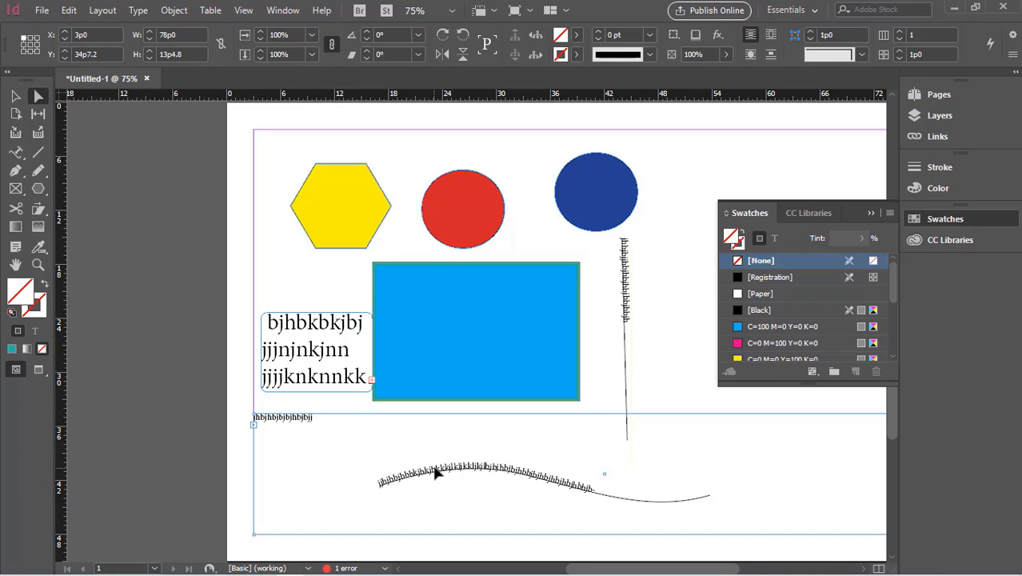
Step: Draw two freehand Pencil Tool shapes: one between the red and blue circles, one about 4p0.7 by 8p11 to the right of the blue circle
left_click(39, 172)
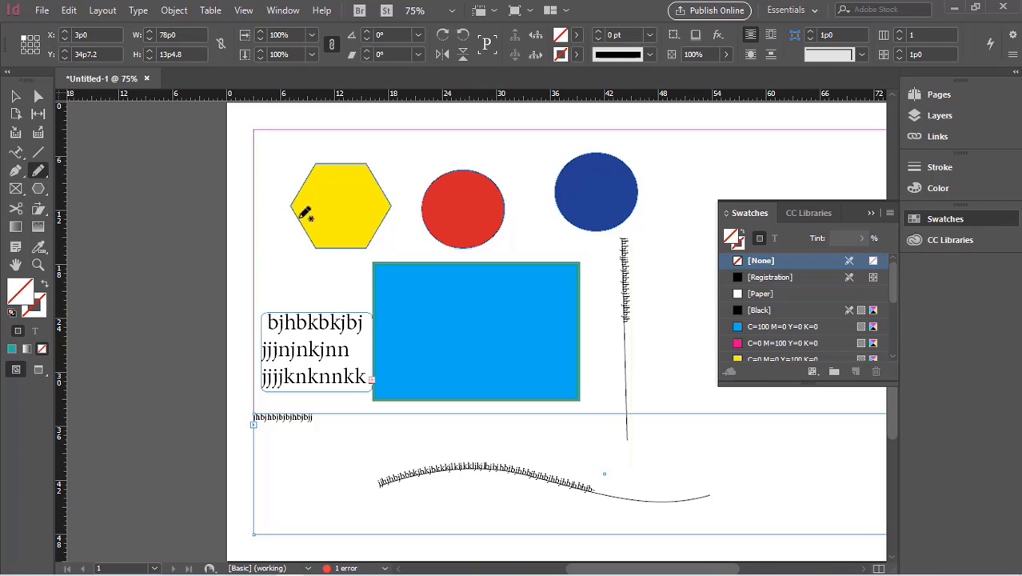
mouse_move(484, 152)
left_mouse_down()
mouse_move(525, 167)
mouse_move(532, 234)
mouse_move(553, 259)
mouse_move(580, 255)
left_mouse_up()
mouse_move(651, 152)
left_mouse_down()
mouse_move(684, 176)
mouse_move(674, 230)
mouse_move(654, 224)
mouse_move(664, 150)
left_mouse_up()
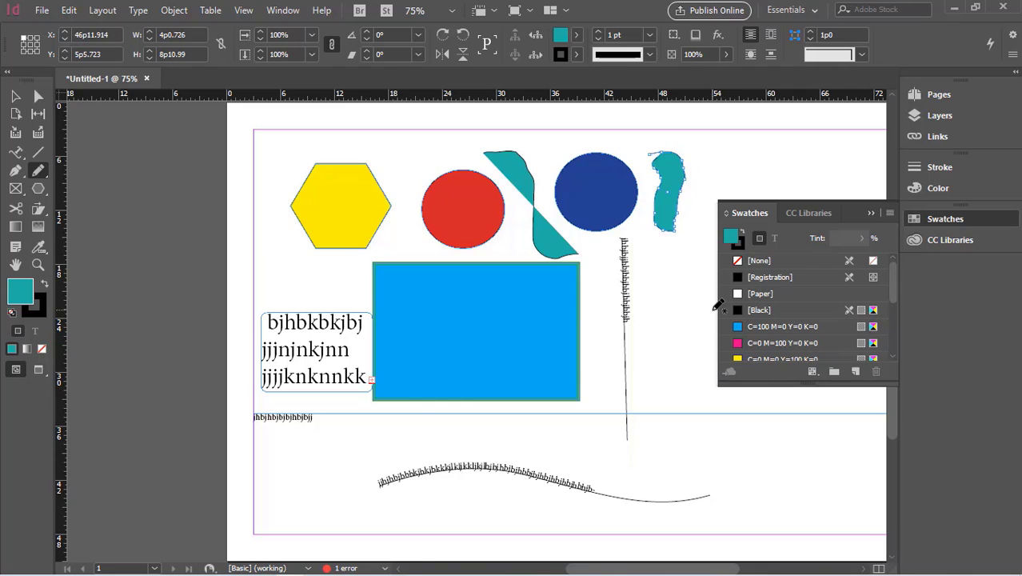
Step: Draw a closed freehand bean shape about 7p11 by 13p2 at the far right of the shape row with the Pencil Tool
key("ctrl+=")
key("ctrl+=")
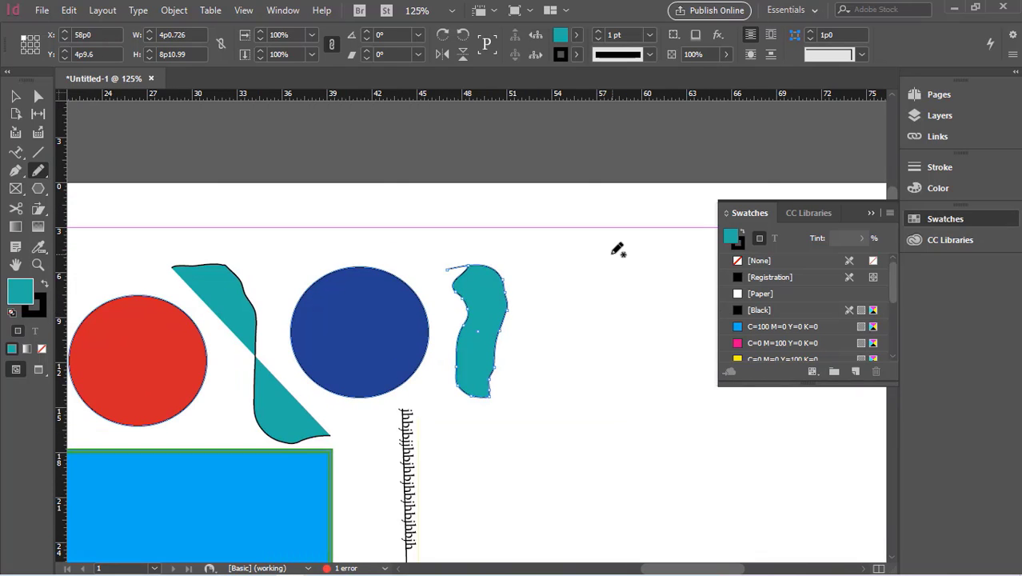
mouse_move(615, 251)
left_mouse_down()
mouse_move(588, 300)
mouse_move(645, 417)
mouse_move(704, 388)
mouse_move(669, 297)
mouse_move(639, 259)
mouse_move(617, 252)
left_mouse_up()
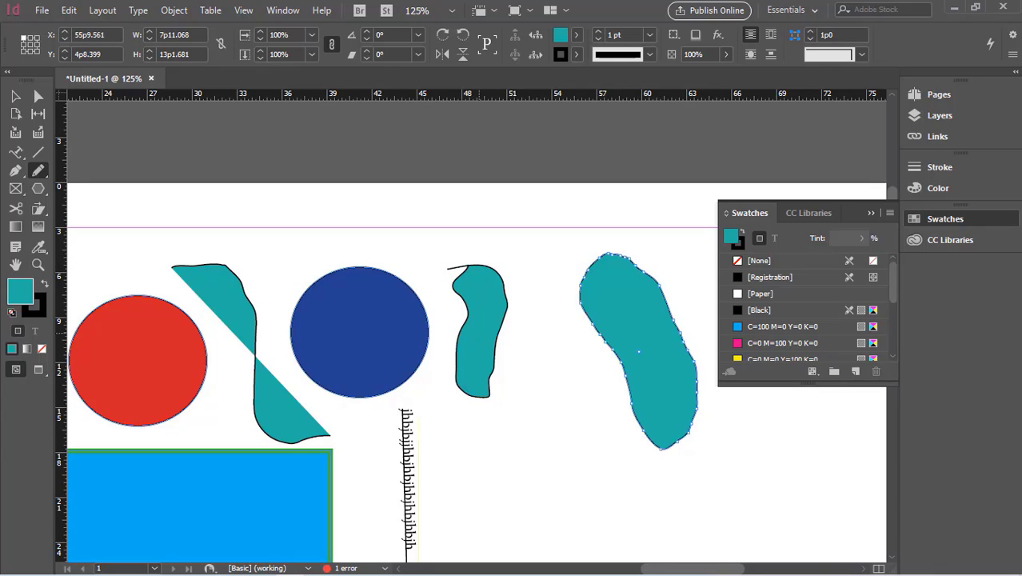
Step: Move the bean shape down and left to X 53p8.4, Y 10p5.4
key("v")
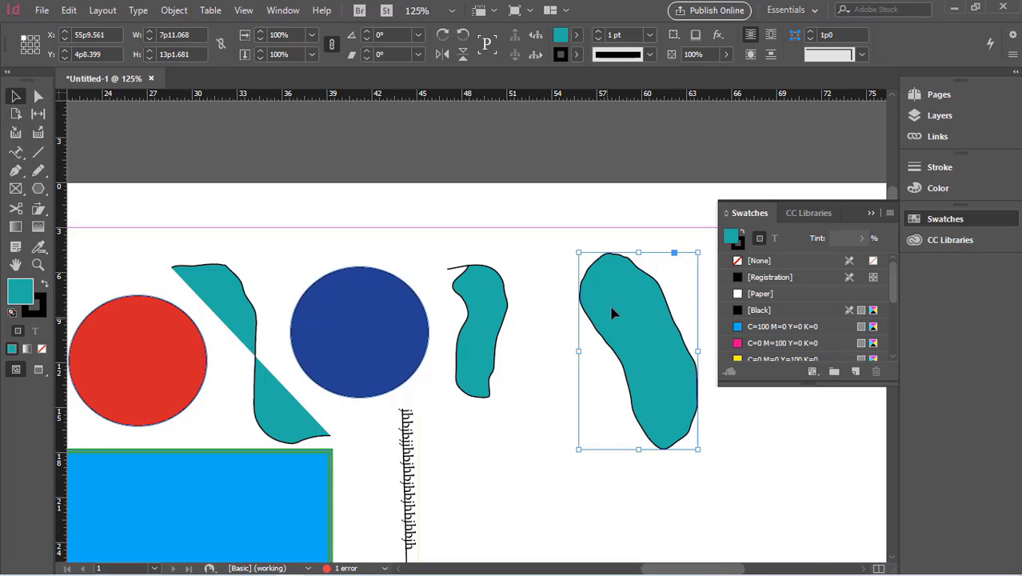
scroll(612, 312, "up", 1)
scroll(522, 317, "down", 5)
scroll(521, 318, "up", 2)
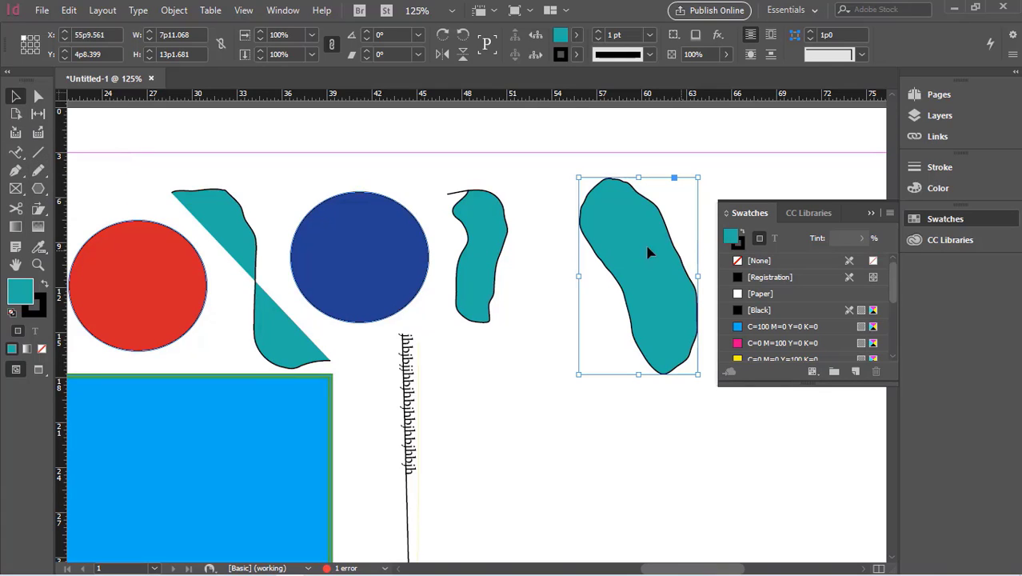
left_click_drag(650, 253, 598, 366)
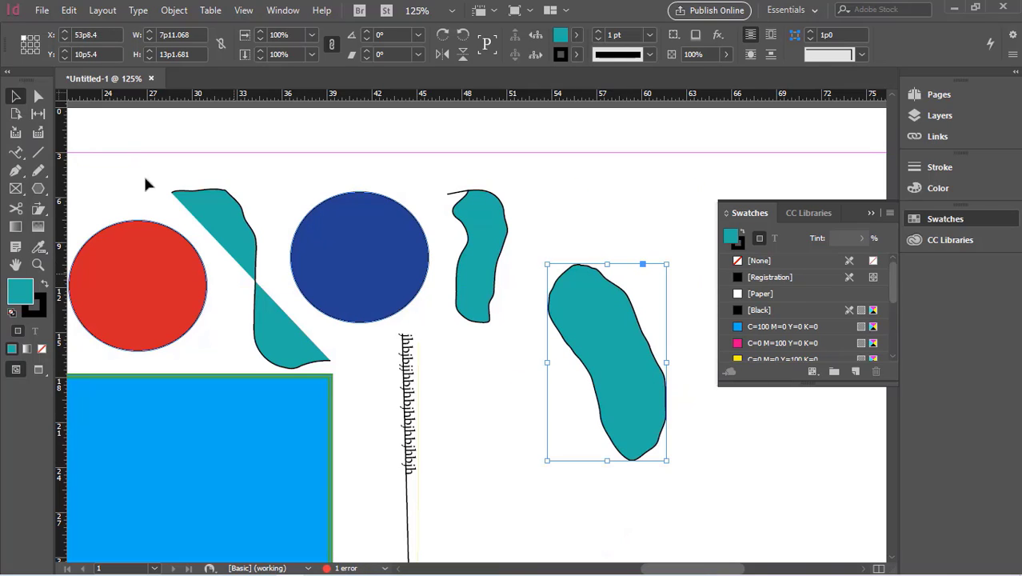
Step: Reshape the small teal shape beside the blue circle by pulling three right-side anchor points outward with the Direct Selection Tool
left_click(42, 97)
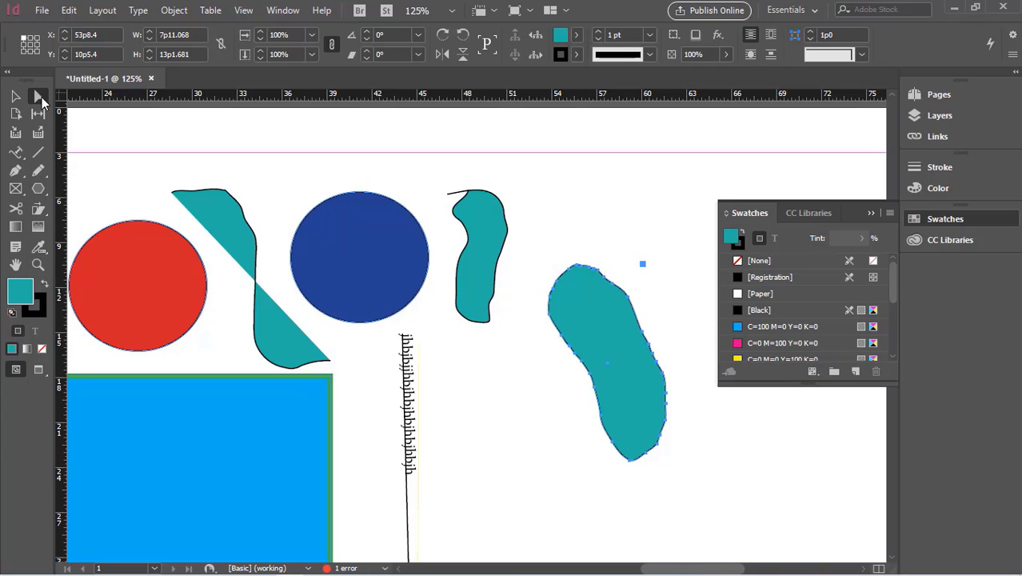
left_click(475, 200)
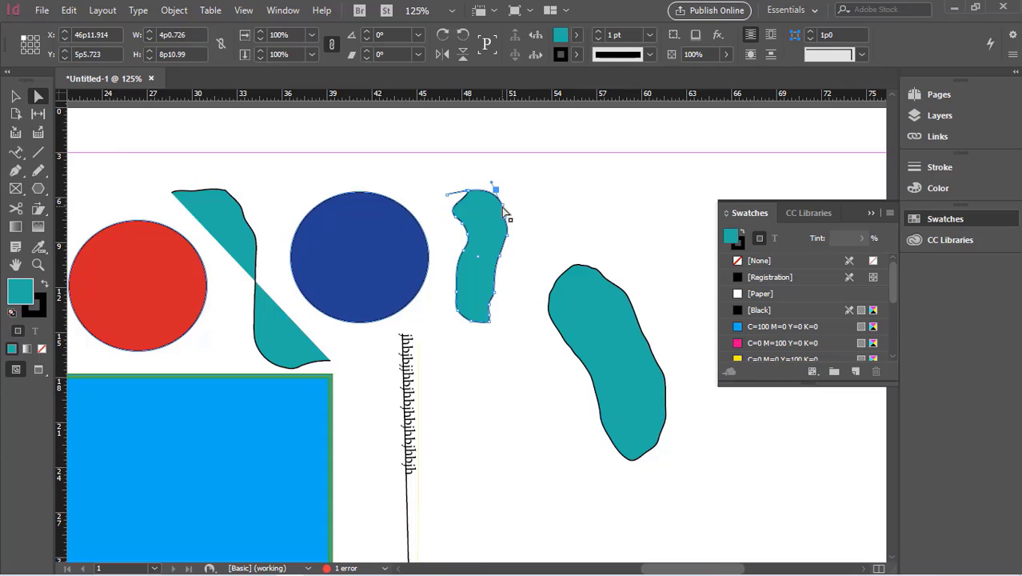
left_click(505, 209)
left_click_drag(496, 189, 558, 192)
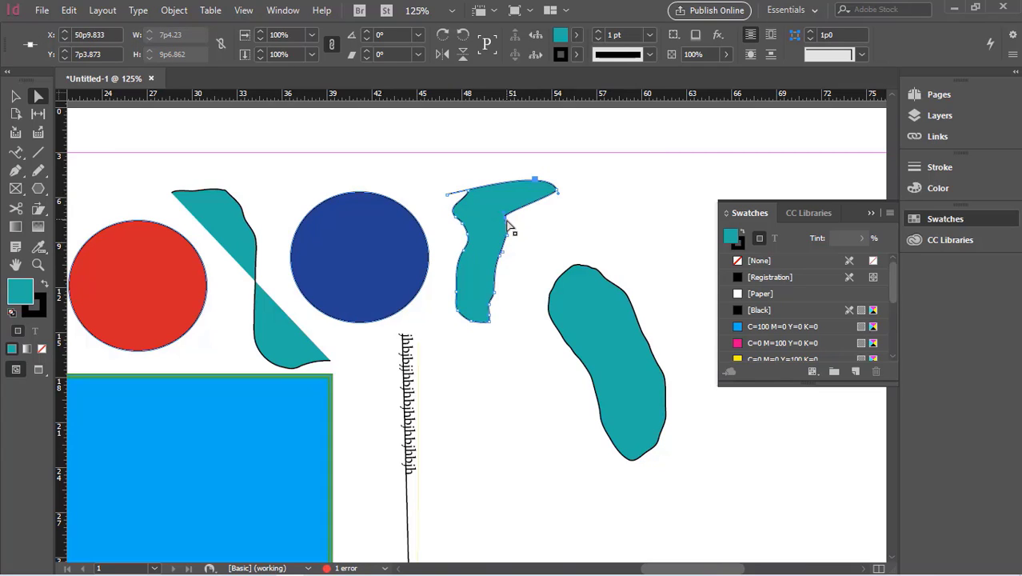
left_click_drag(510, 225, 573, 234)
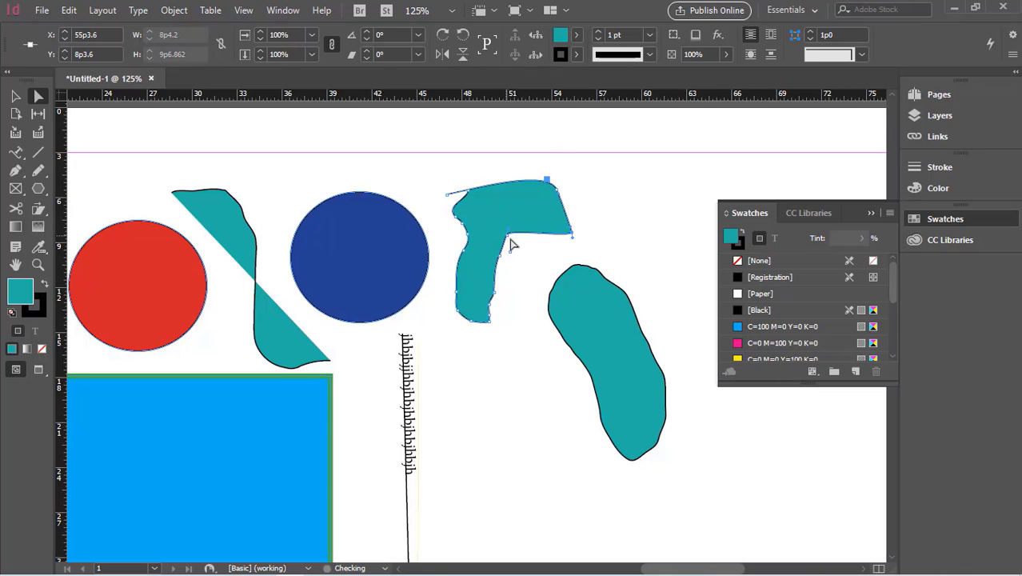
left_click_drag(511, 248, 527, 267)
Step: Pull the blue rectangle's upper-right corner out to about X 42p4.2, Y 15p1.2, and move the whole shape to about X 15p5.1, Y 17p0.2
left_click(329, 378)
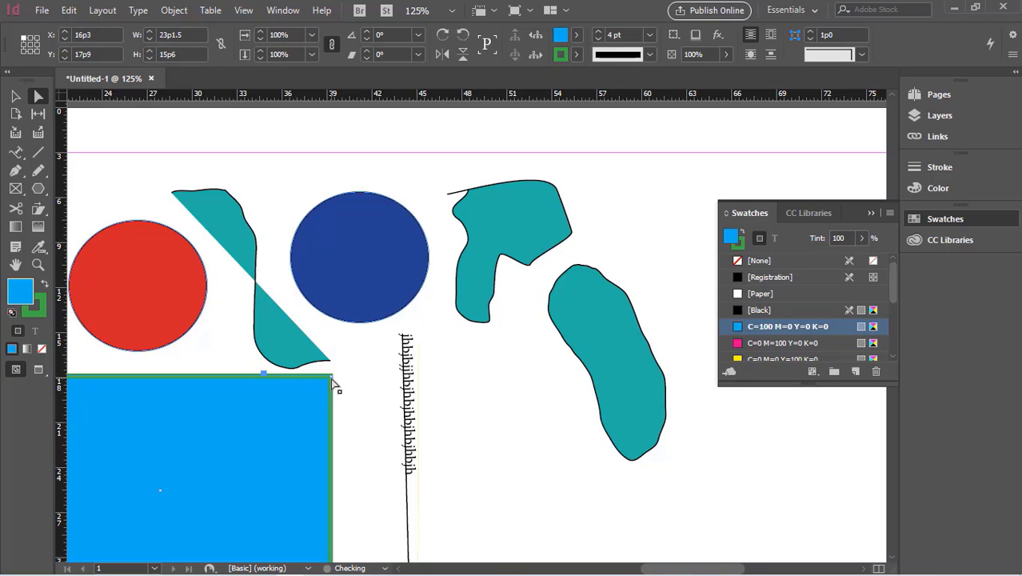
left_click_drag(330, 377, 377, 335)
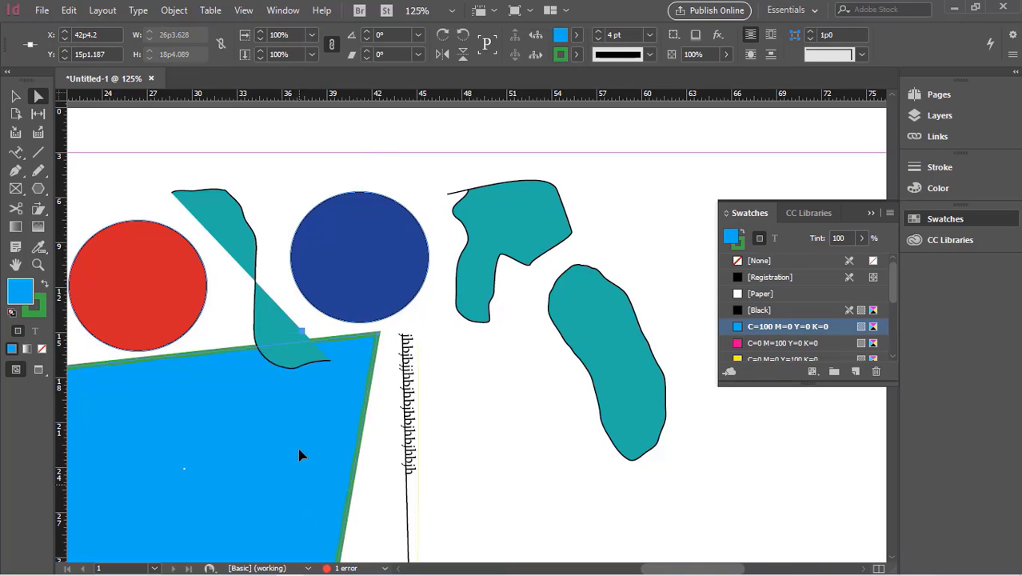
scroll(299, 454, "down", 2)
key("ctrl+minus")
key("ctrl+minus")
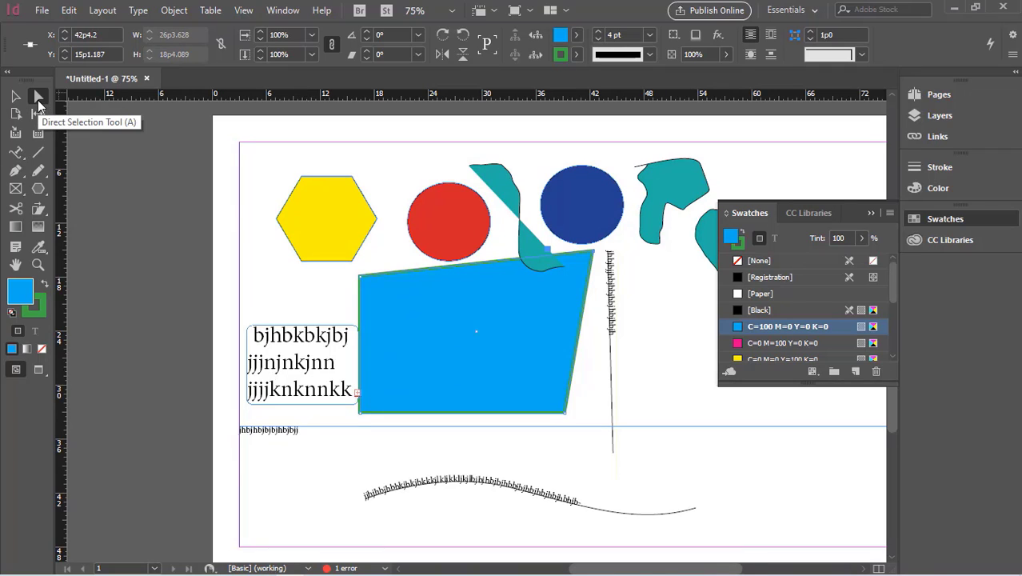
left_click(17, 98)
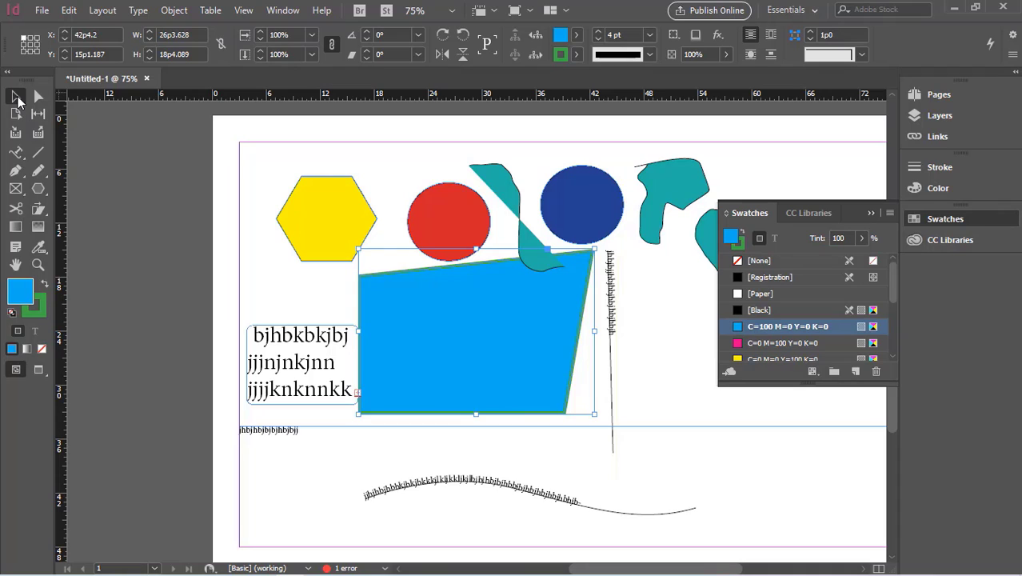
left_click_drag(477, 299, 471, 347)
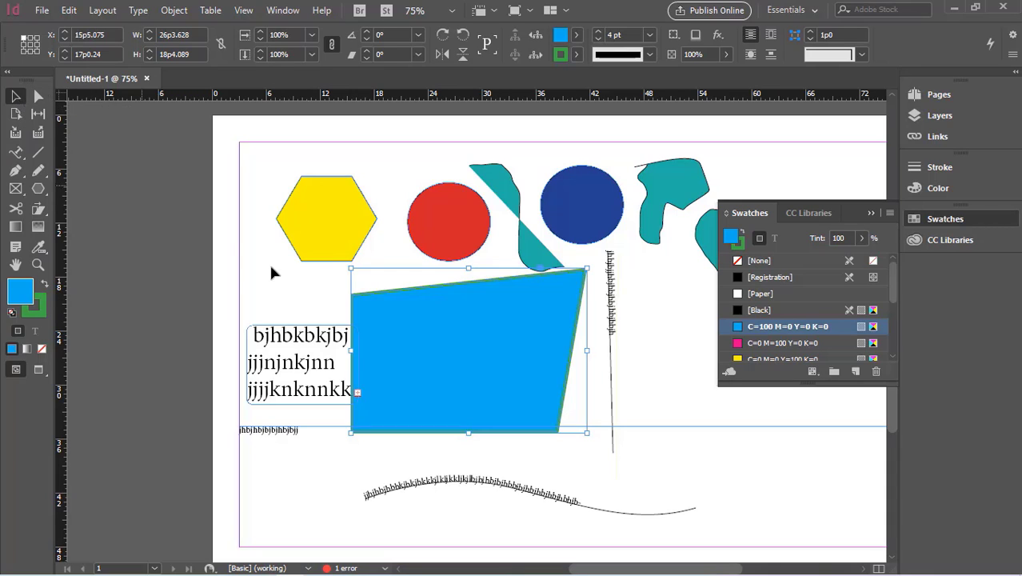
left_click(309, 292)
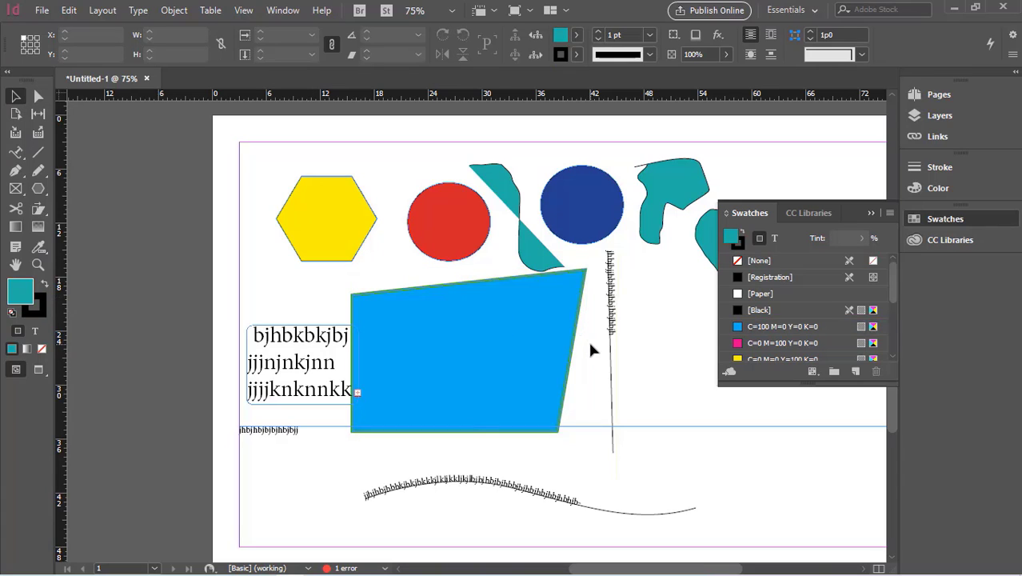